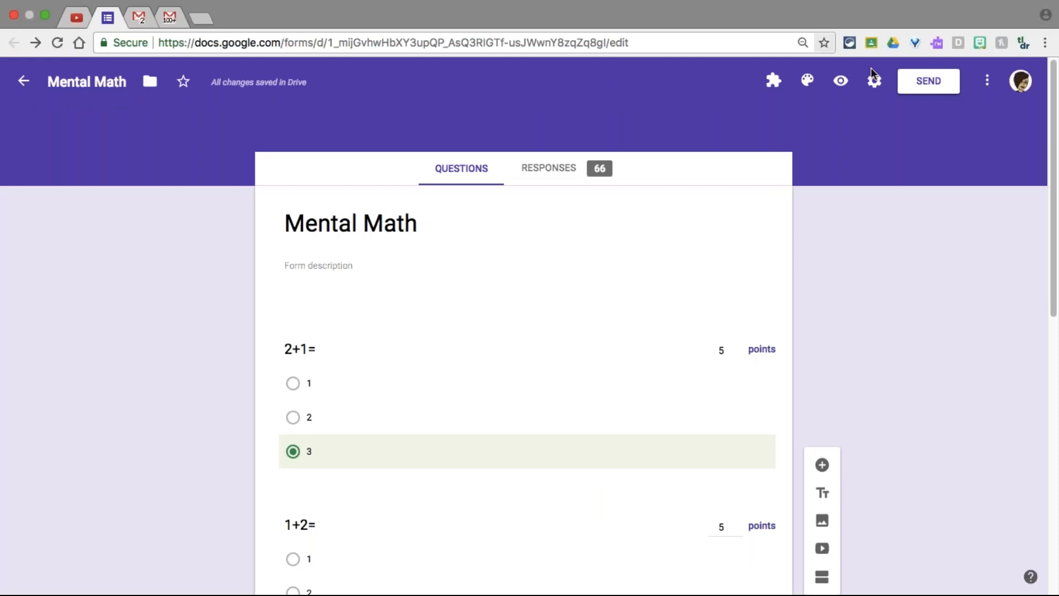
Adjust the computer's sound volume up, down and back up
{"action": "key", "text": "XF86AudioRaiseVolume"}
{"action": "key", "text": "XF86AudioLowerVolume"}
{"action": "key", "text": "XF86AudioLowerVolume"}
{"action": "key", "text": "XF86AudioLowerVolume"}
{"action": "key", "text": "XF86AudioLowerVolume"}
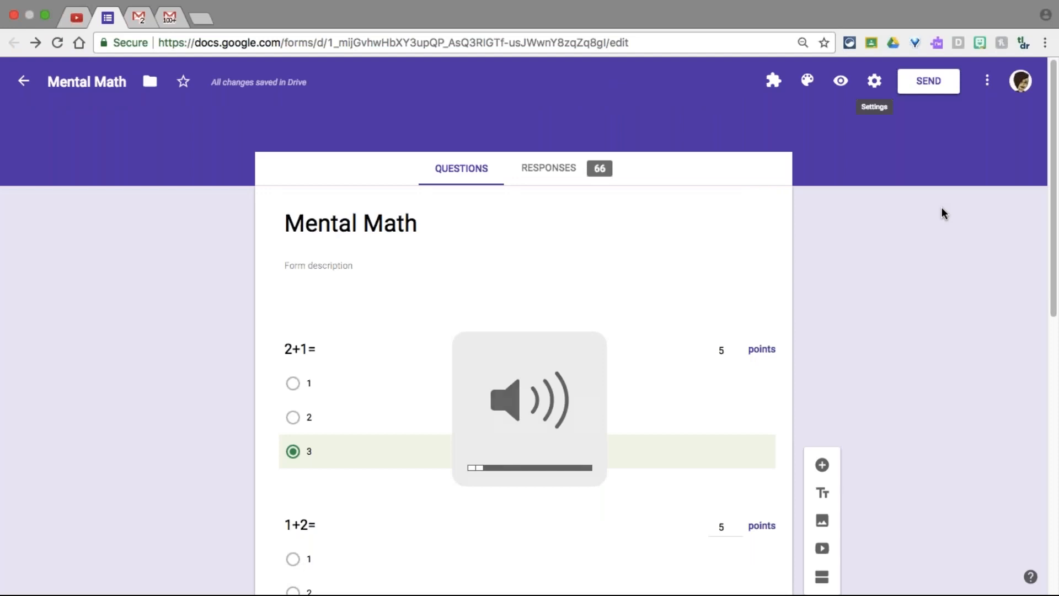
{"action": "key", "text": "XF86AudioRaiseVolume"}
{"action": "key", "text": "XF86AudioRaiseVolume"}
{"action": "key", "text": "XF86AudioRaiseVolume"}
{"action": "key", "text": "XF86AudioRaiseVolume"}
{"action": "key", "text": "XF86AudioRaiseVolume"}
{"action": "key", "text": "XF86AudioRaiseVolume"}
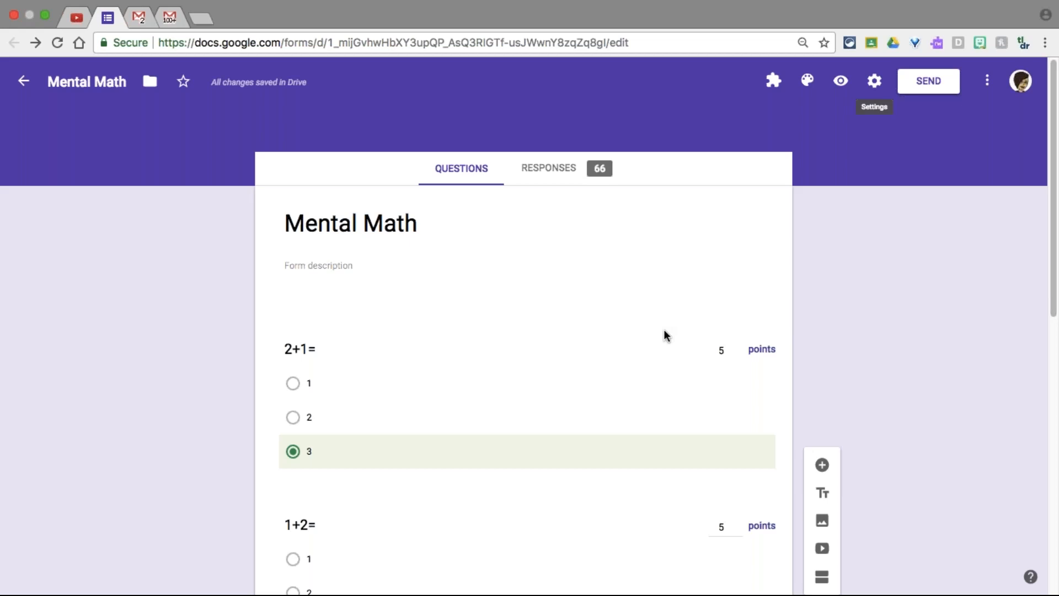
Scroll down through the Mental Math form and back up a little
{"action": "scroll", "coordinate": [666, 334], "scroll_direction": "down", "scroll_amount": 1}
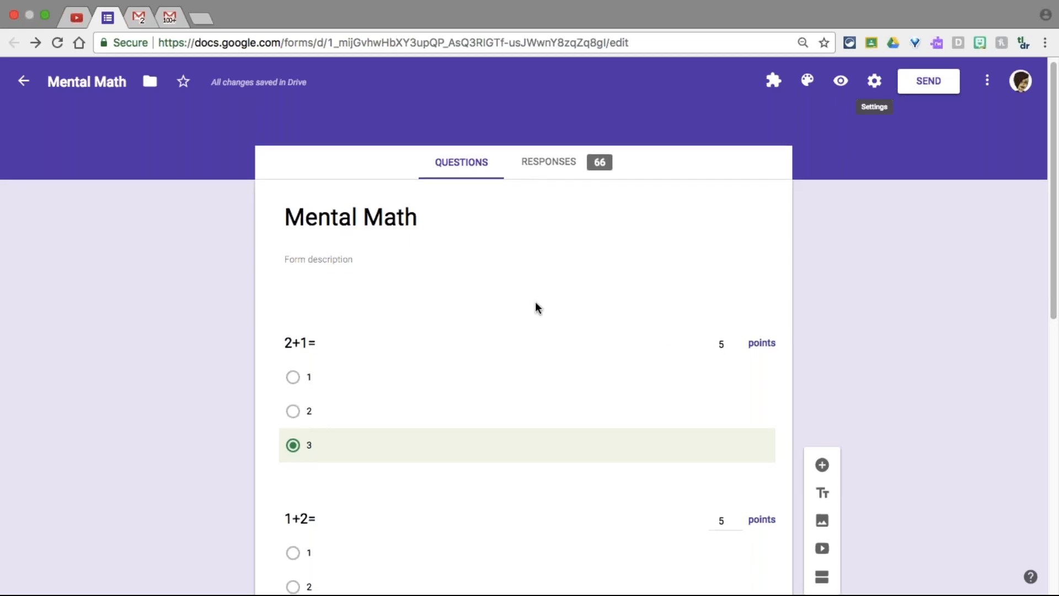
{"action": "scroll", "coordinate": [508, 326], "scroll_direction": "down", "scroll_amount": 2}
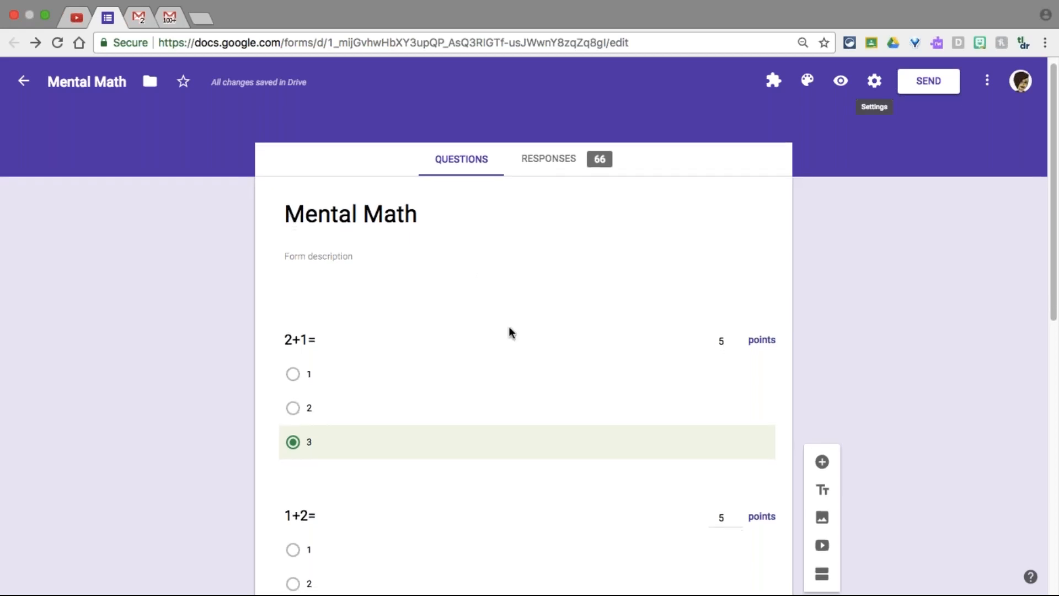
{"action": "scroll", "coordinate": [510, 330], "scroll_direction": "down", "scroll_amount": 8}
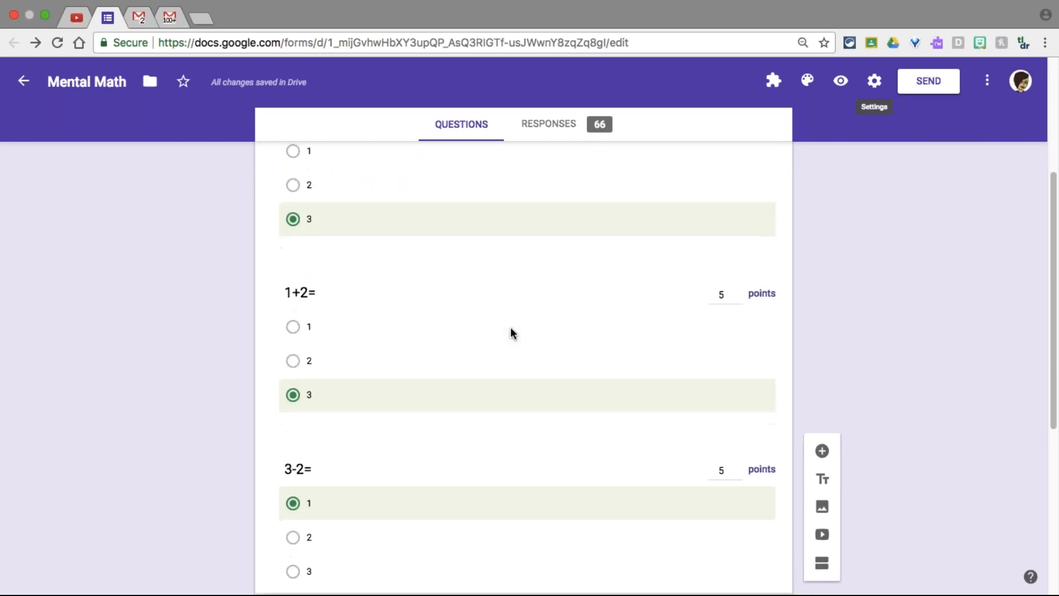
{"action": "scroll", "coordinate": [511, 328], "scroll_direction": "down", "scroll_amount": 5}
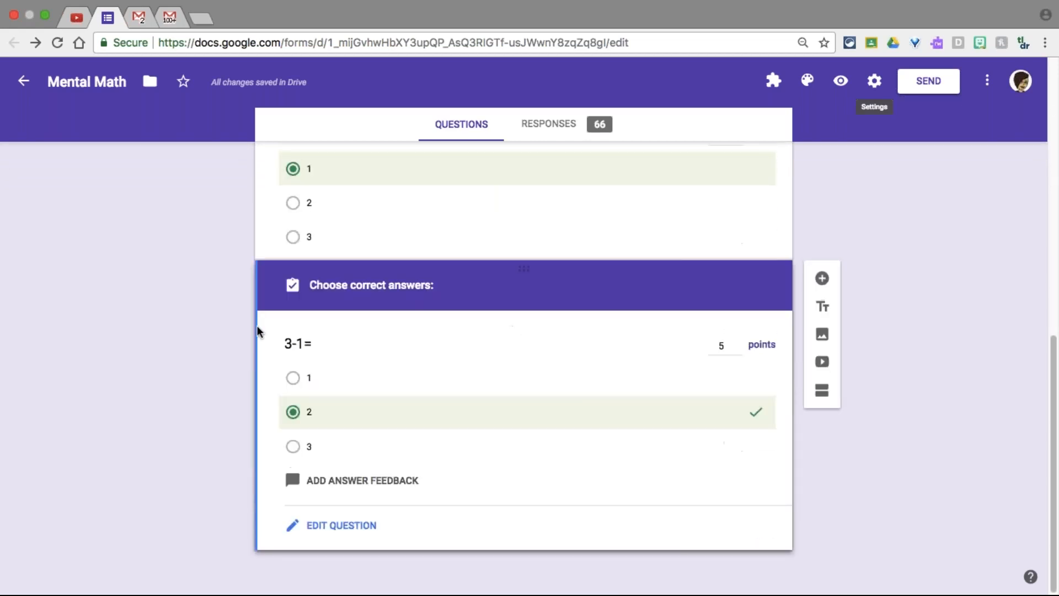
{"action": "scroll", "coordinate": [633, 332], "scroll_direction": "up", "scroll_amount": 12}
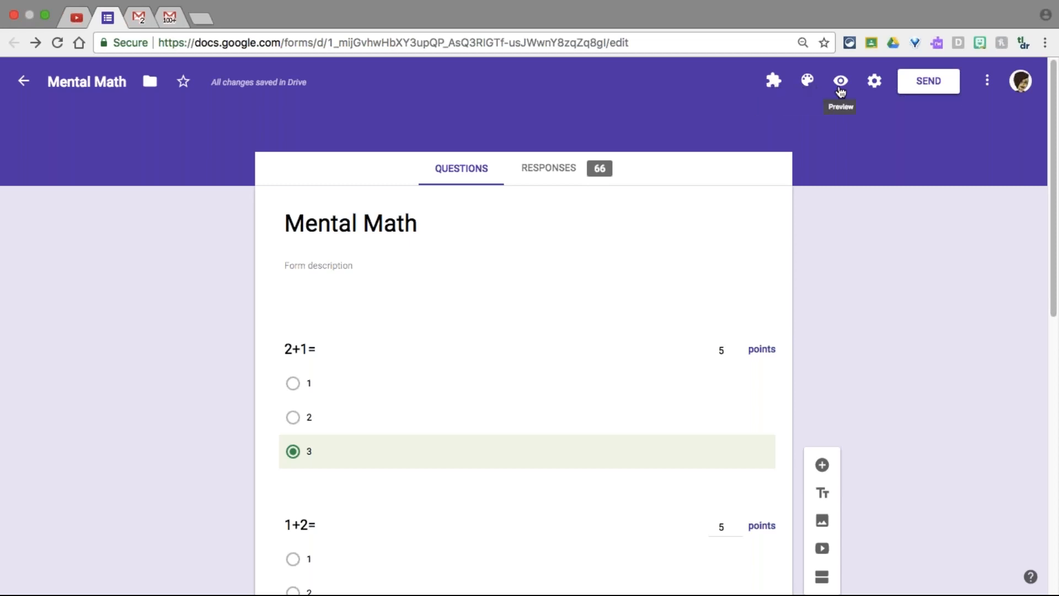
Try teal as the form's theme colour, then switch it to green
{"action": "left_click", "coordinate": [771, 80]}
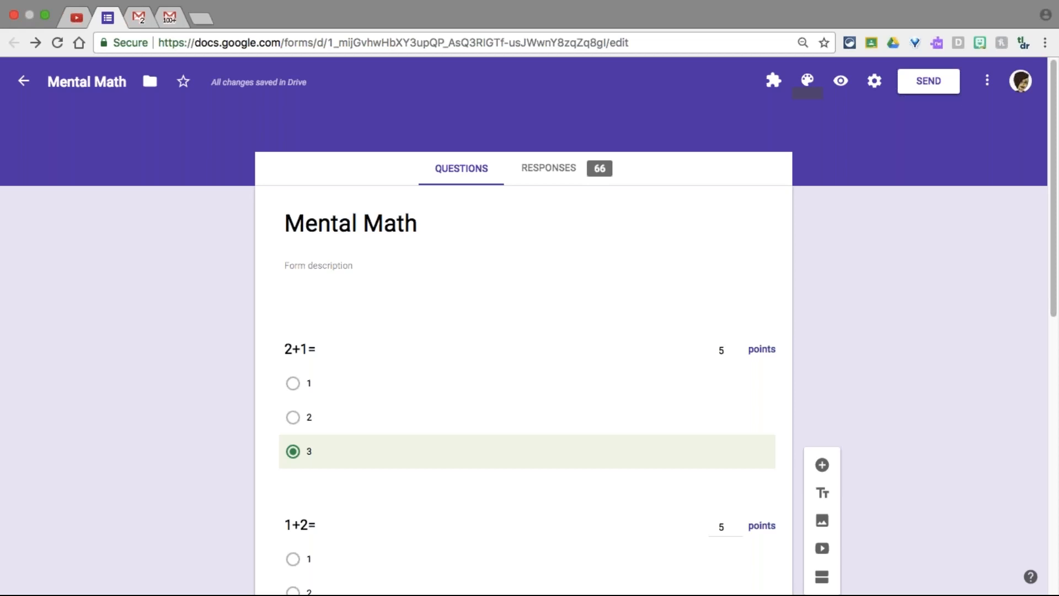
{"action": "left_click", "coordinate": [808, 83]}
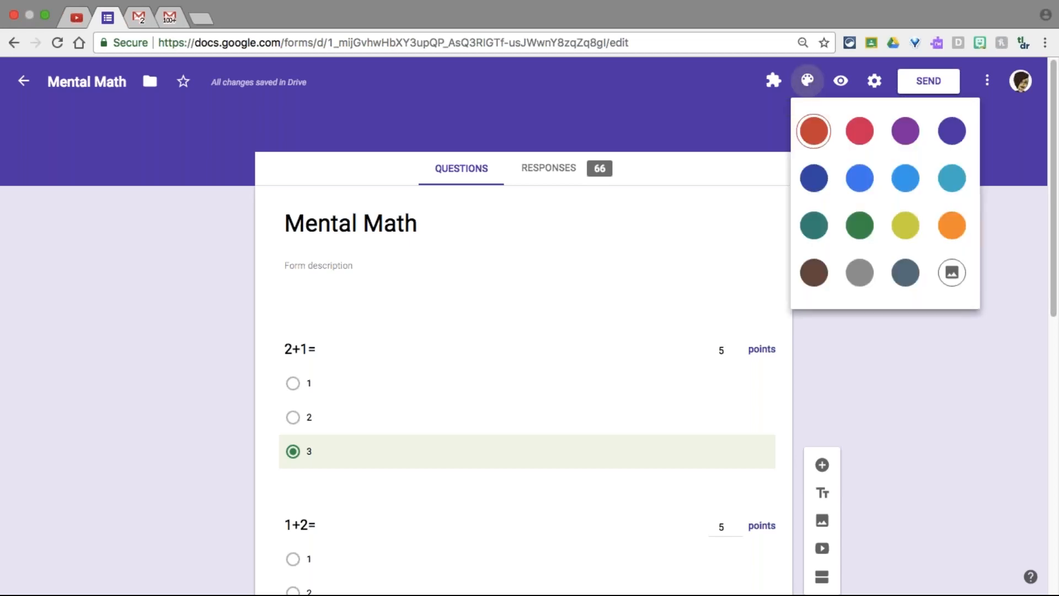
{"action": "left_click", "coordinate": [951, 178]}
{"action": "left_click", "coordinate": [951, 176]}
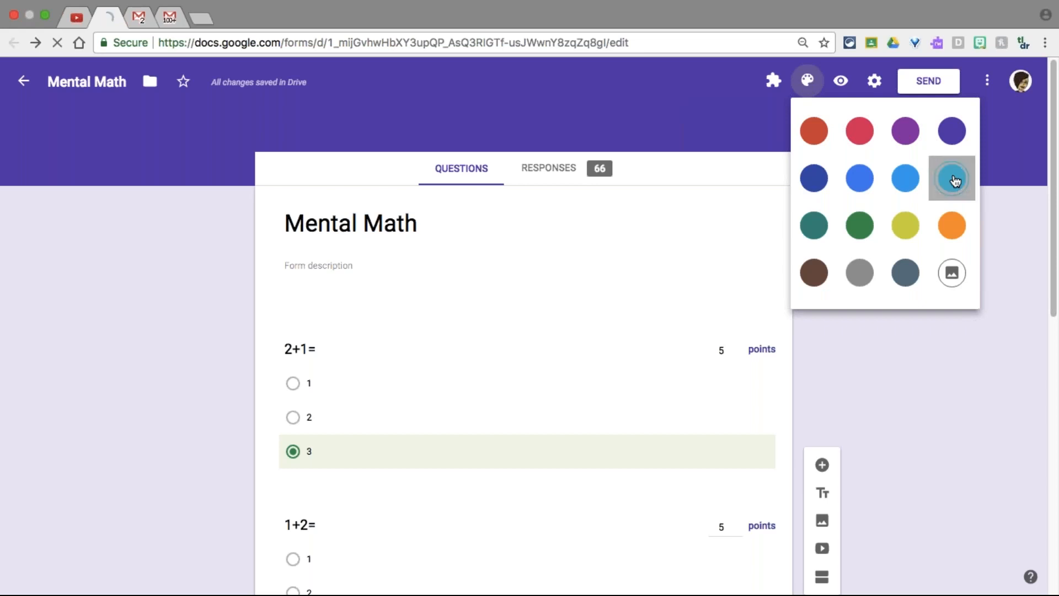
{"action": "left_click", "coordinate": [808, 81]}
{"action": "left_click", "coordinate": [857, 226]}
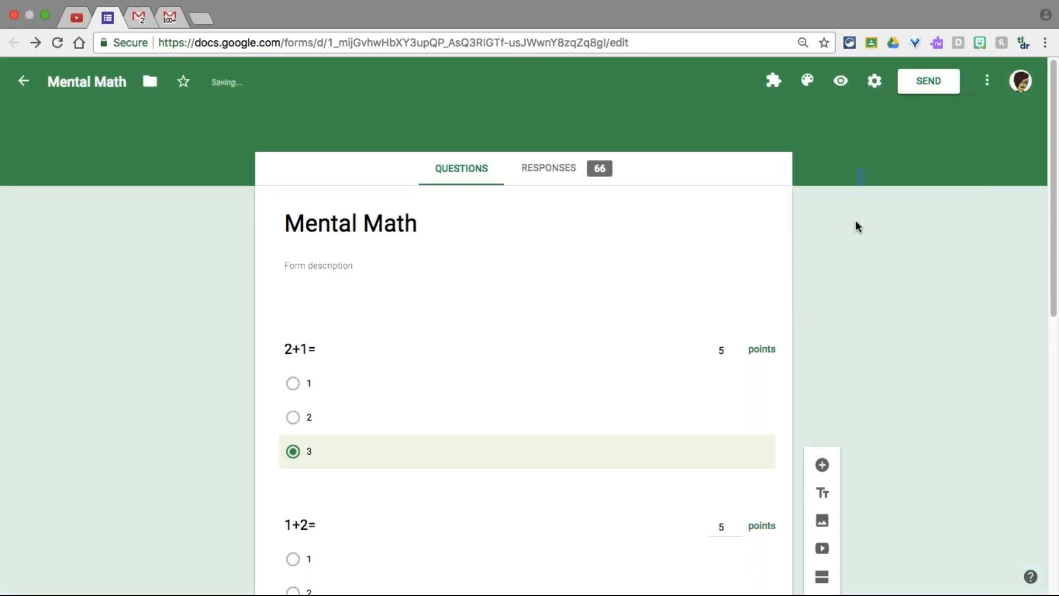
{"action": "left_click", "coordinate": [807, 81]}
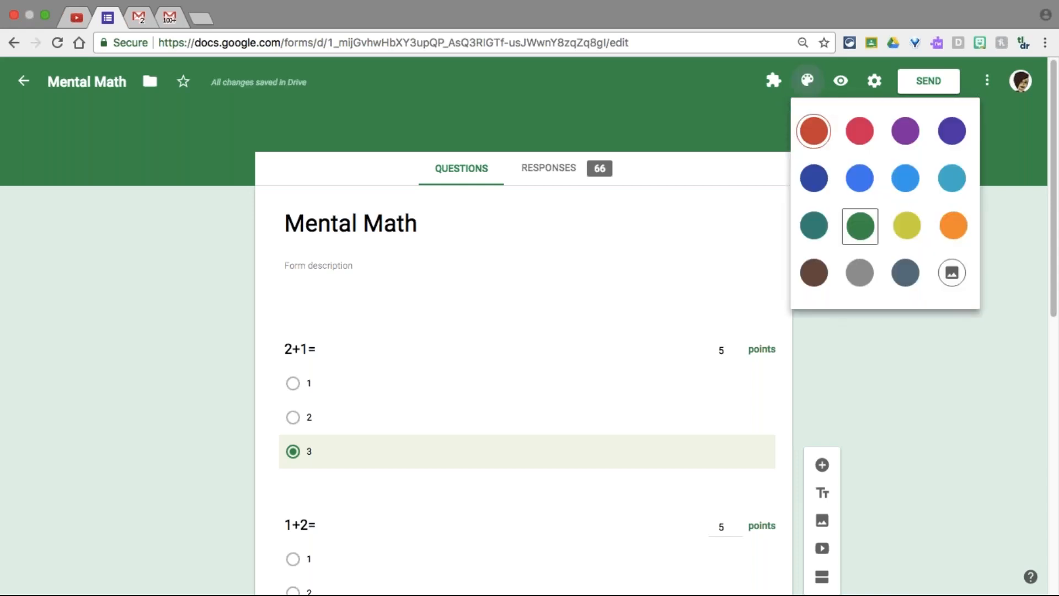
Open the theme's header image chooser and scroll through its categories
{"action": "left_click", "coordinate": [952, 278]}
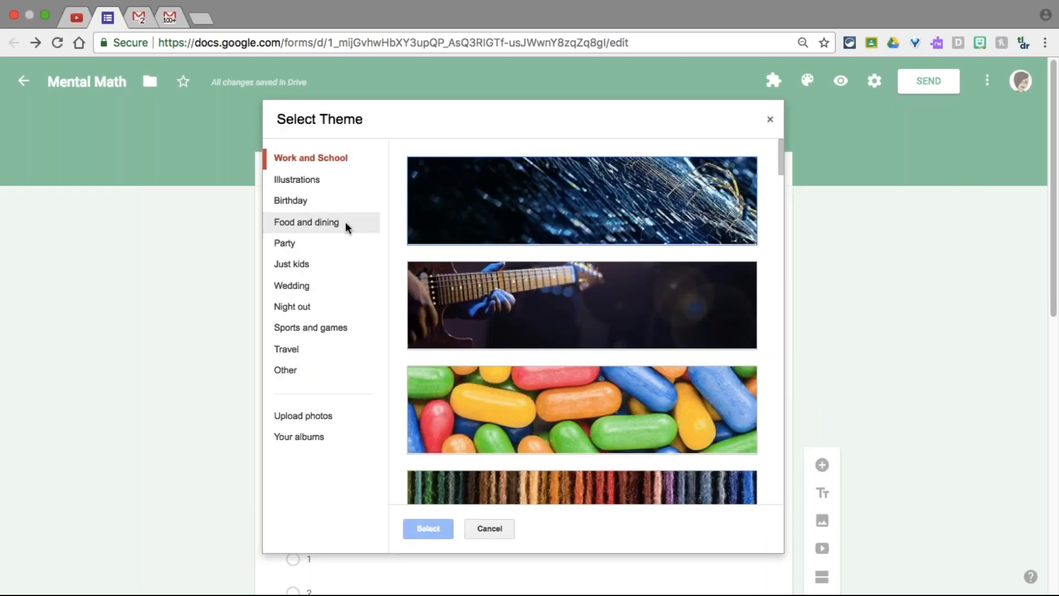
{"action": "scroll", "coordinate": [429, 249], "scroll_direction": "down", "scroll_amount": 3}
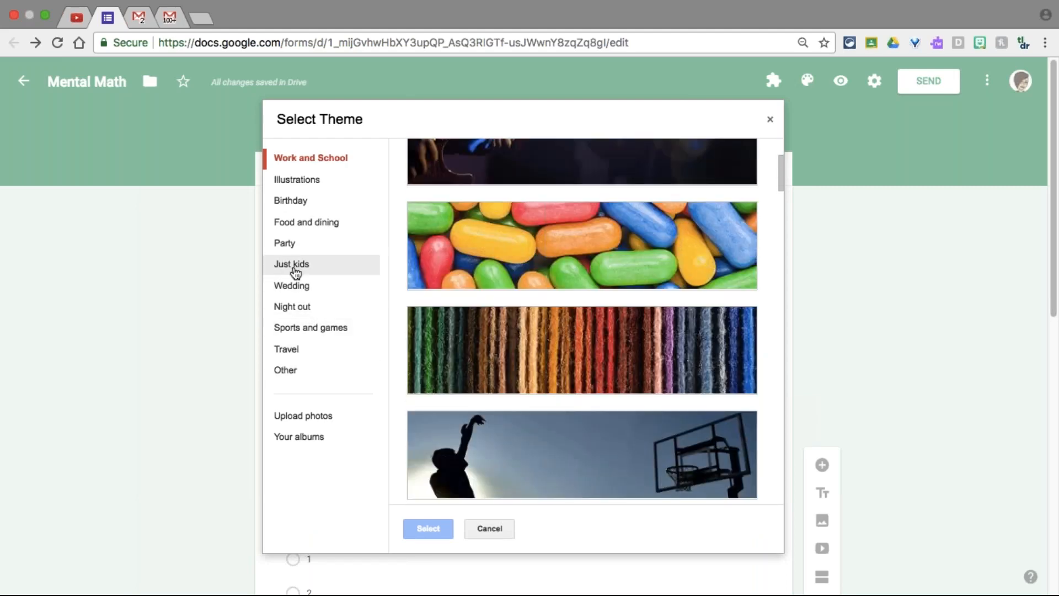
{"action": "scroll", "coordinate": [561, 386], "scroll_direction": "down", "scroll_amount": 1}
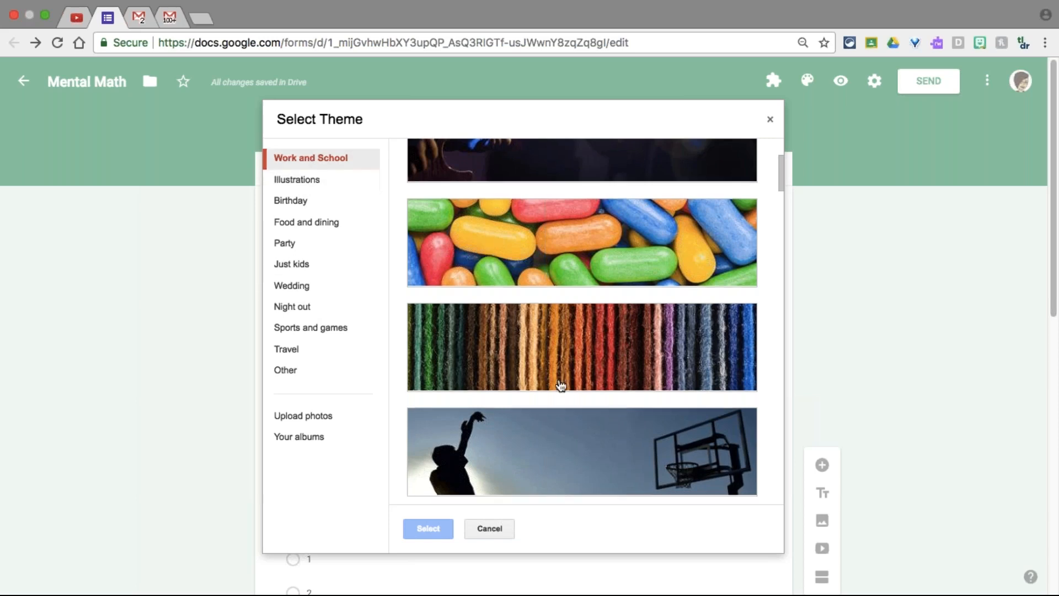
{"action": "scroll", "coordinate": [561, 386], "scroll_direction": "down", "scroll_amount": 15}
{"action": "scroll", "coordinate": [561, 386], "scroll_direction": "down", "scroll_amount": 15}
{"action": "scroll", "coordinate": [560, 390], "scroll_direction": "down", "scroll_amount": 15}
{"action": "scroll", "coordinate": [561, 389], "scroll_direction": "down", "scroll_amount": 3}
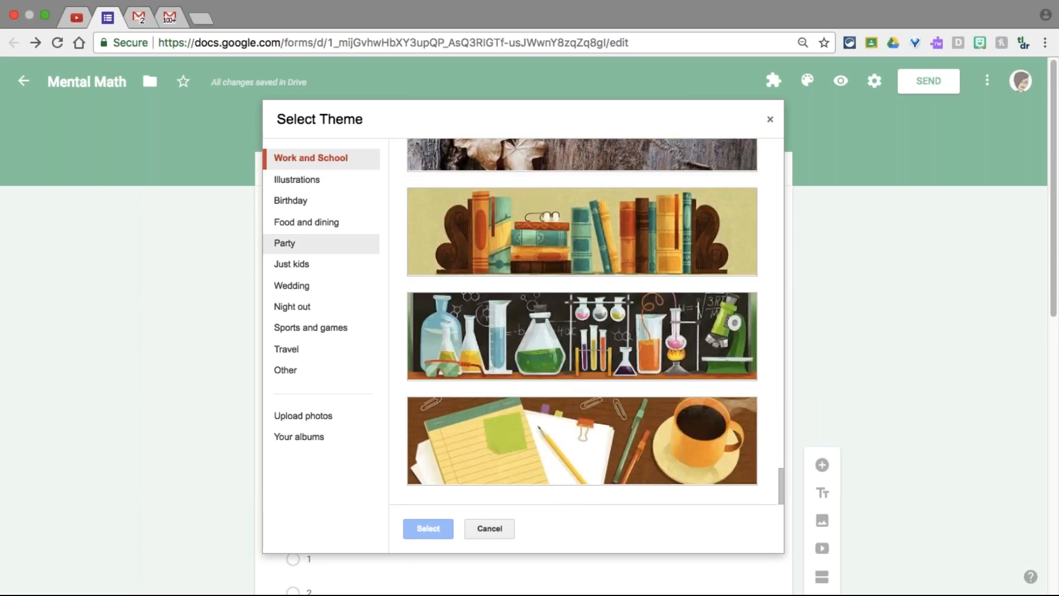
Show the Food and dining header images and scroll past popcorn and BBQ
{"action": "left_click", "coordinate": [306, 222]}
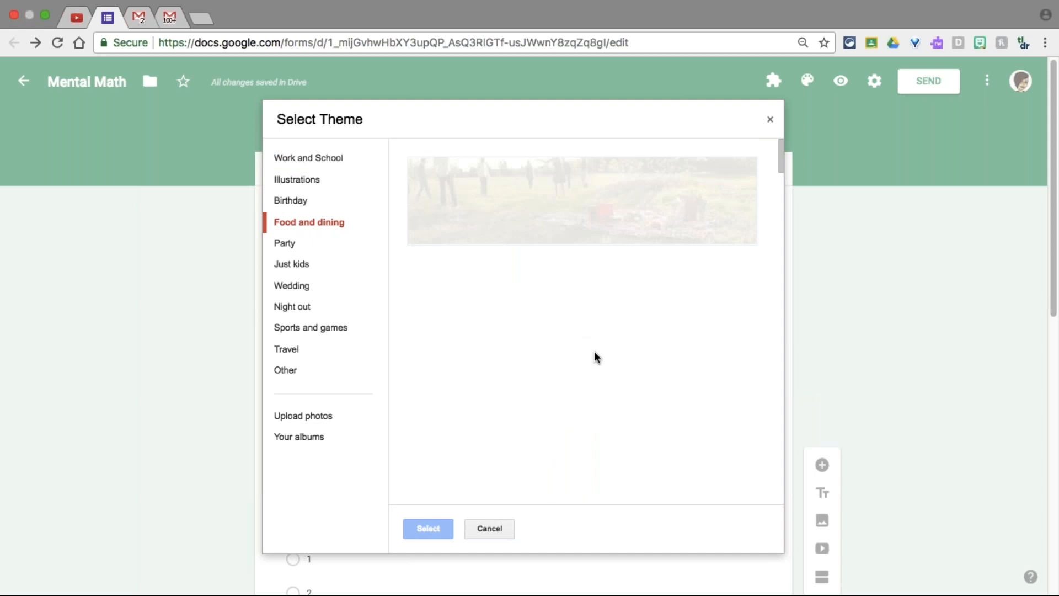
{"action": "scroll", "coordinate": [594, 351], "scroll_direction": "down", "scroll_amount": 3}
{"action": "scroll", "coordinate": [594, 353], "scroll_direction": "down", "scroll_amount": 8}
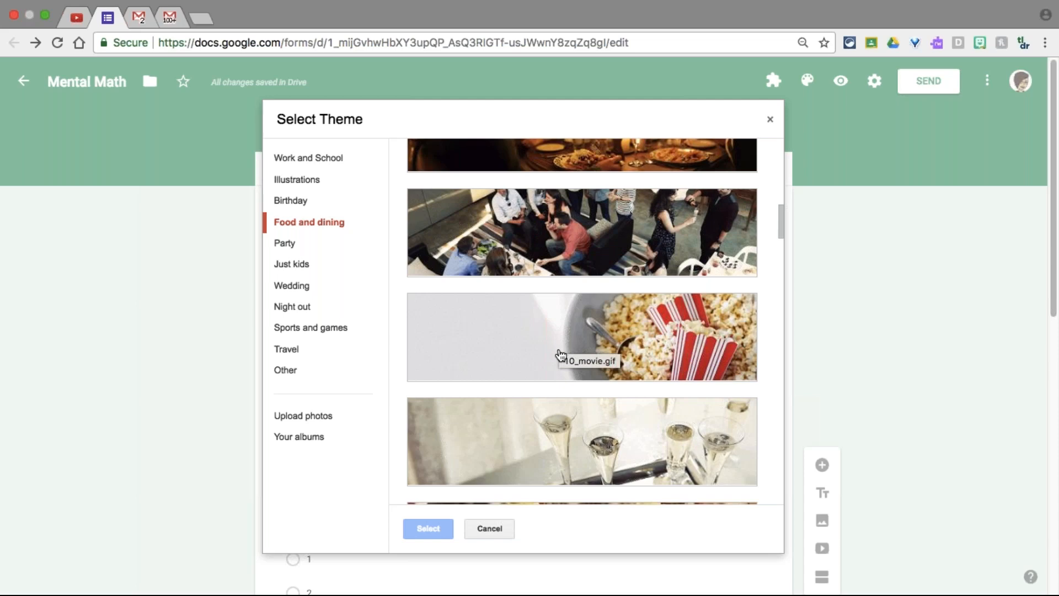
{"action": "scroll", "coordinate": [561, 354], "scroll_direction": "down", "scroll_amount": 10}
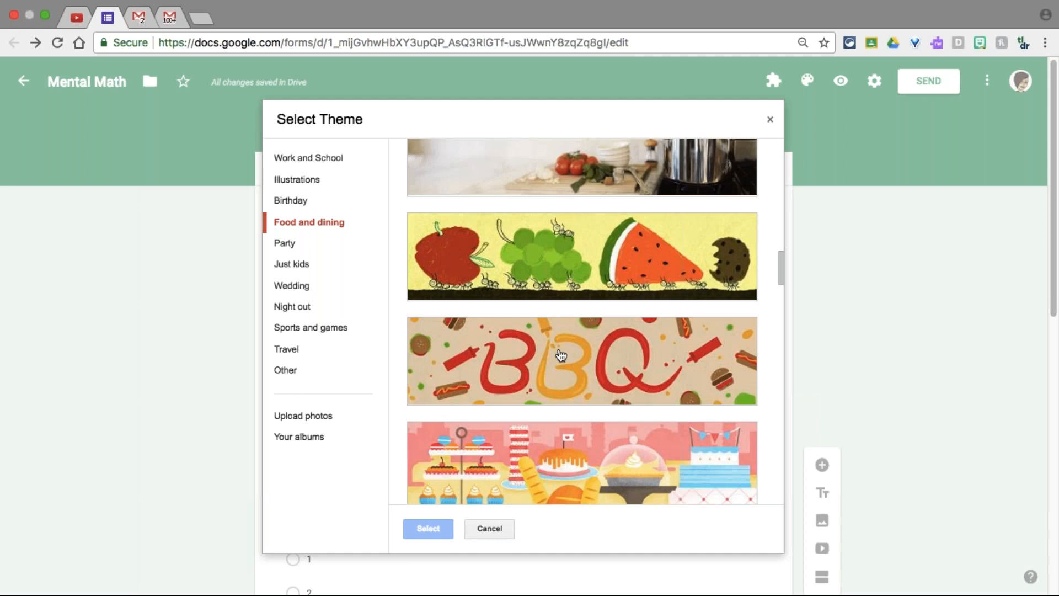
{"action": "scroll", "coordinate": [561, 354], "scroll_direction": "down", "scroll_amount": 4}
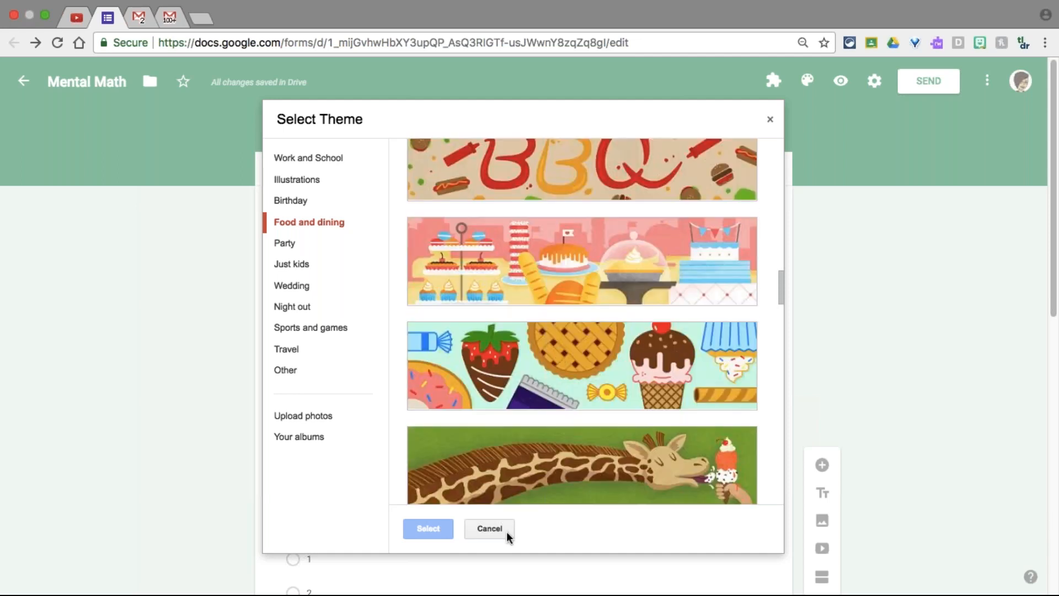
Cancel the Select Theme dialog, keeping the form's plain green header
{"action": "left_click", "coordinate": [499, 530]}
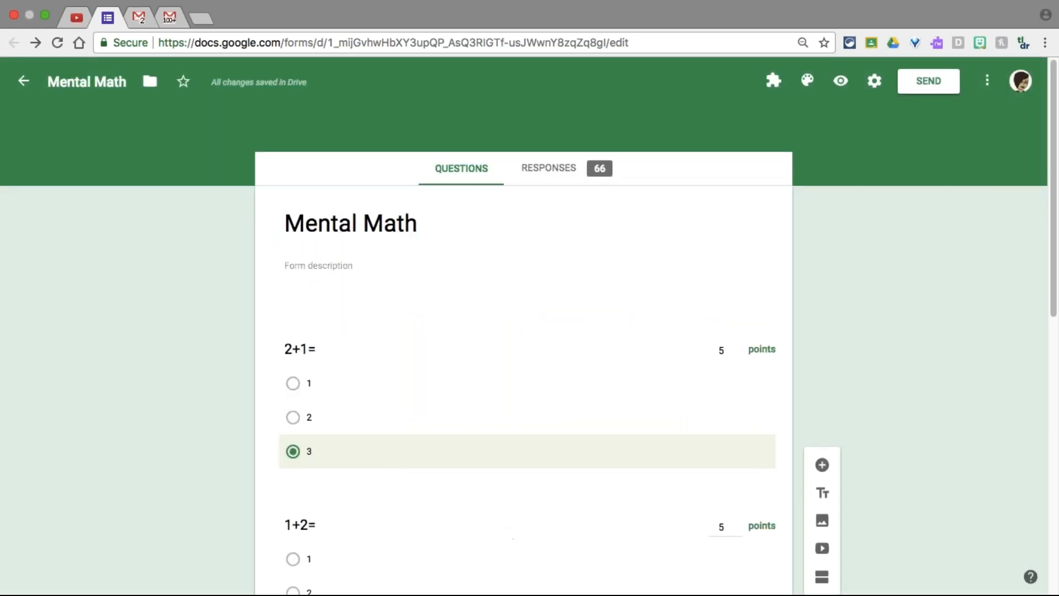
Preview the Mental Math quiz in a new tab and scroll through its 5-point questions
{"action": "left_click", "coordinate": [840, 83]}
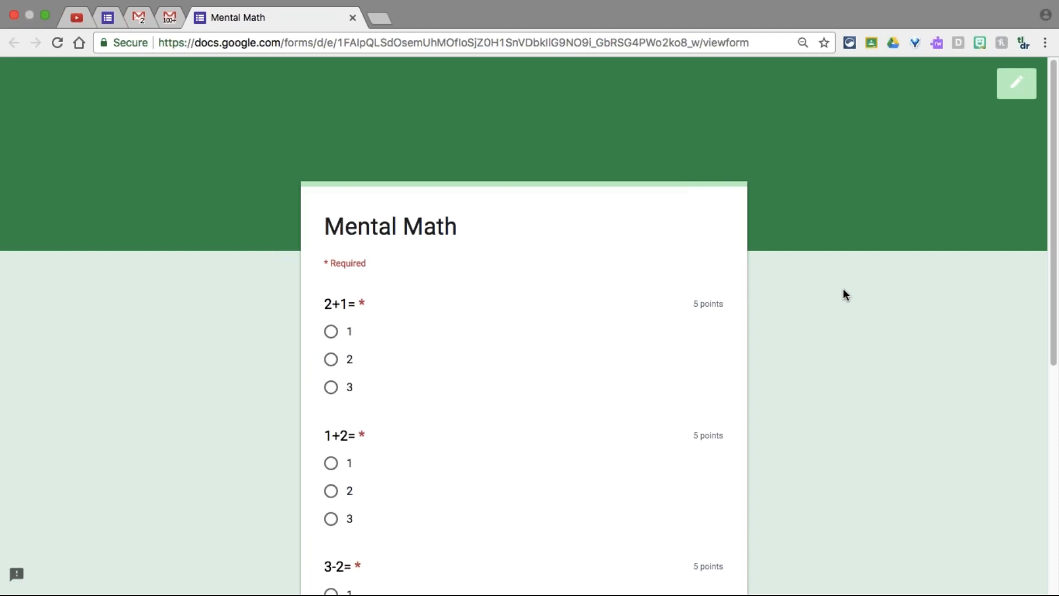
{"action": "scroll", "coordinate": [844, 293], "scroll_direction": "down", "scroll_amount": 6}
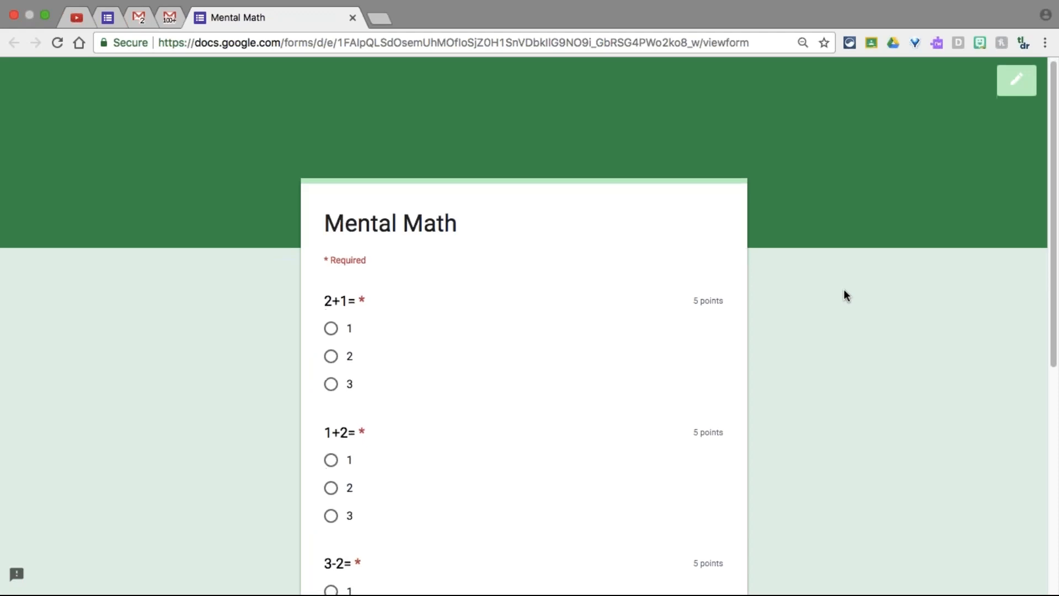
{"action": "scroll", "coordinate": [845, 298], "scroll_direction": "up", "scroll_amount": 6}
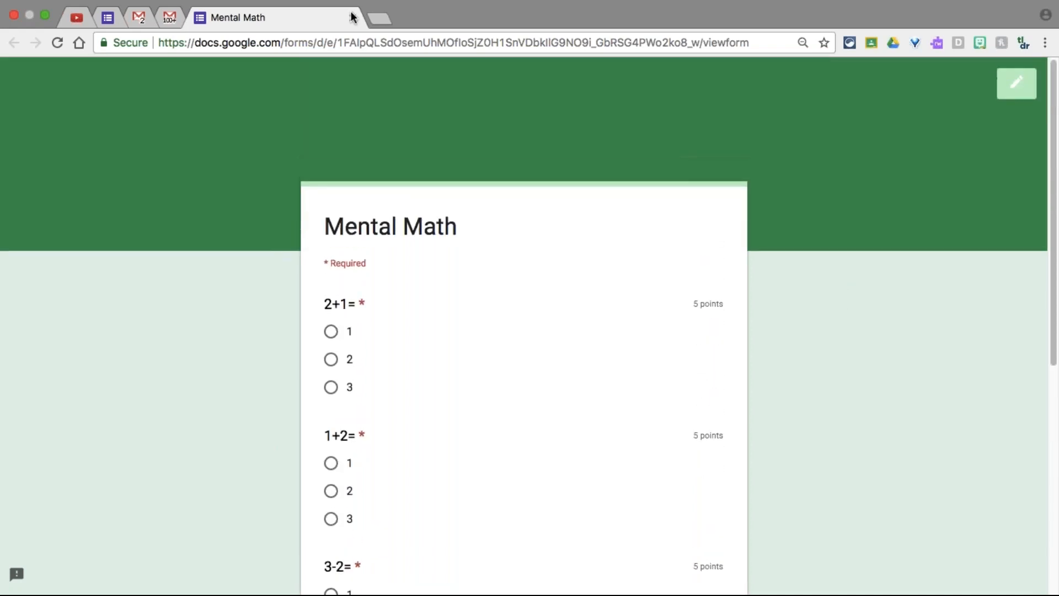
Switch back to the editor tab and scroll through the 5-point 2+1= and 1+2= questions
{"action": "left_click", "coordinate": [110, 17]}
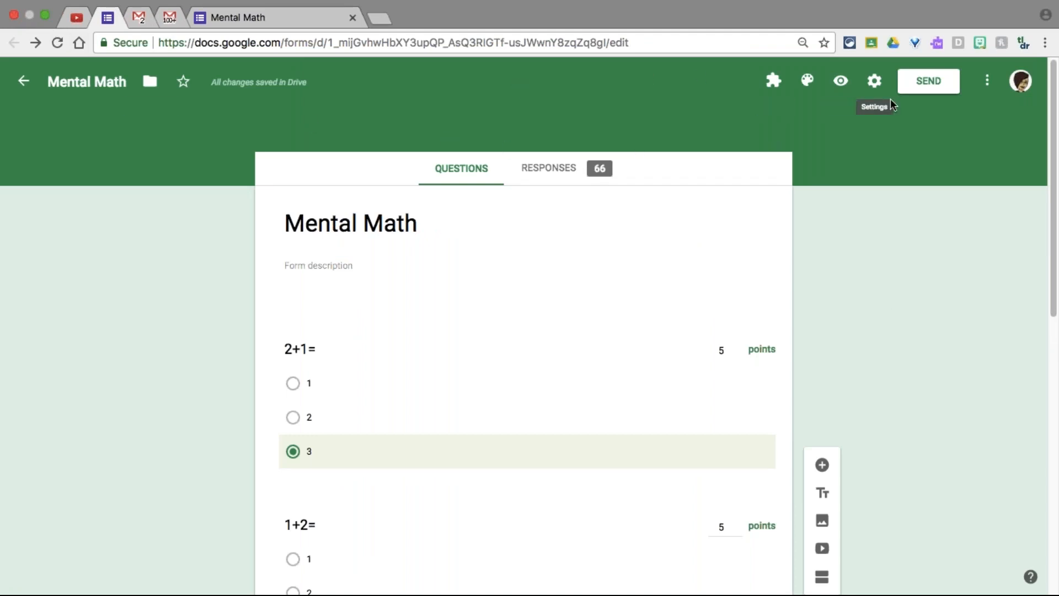
{"action": "scroll", "coordinate": [894, 324], "scroll_direction": "down", "scroll_amount": 6}
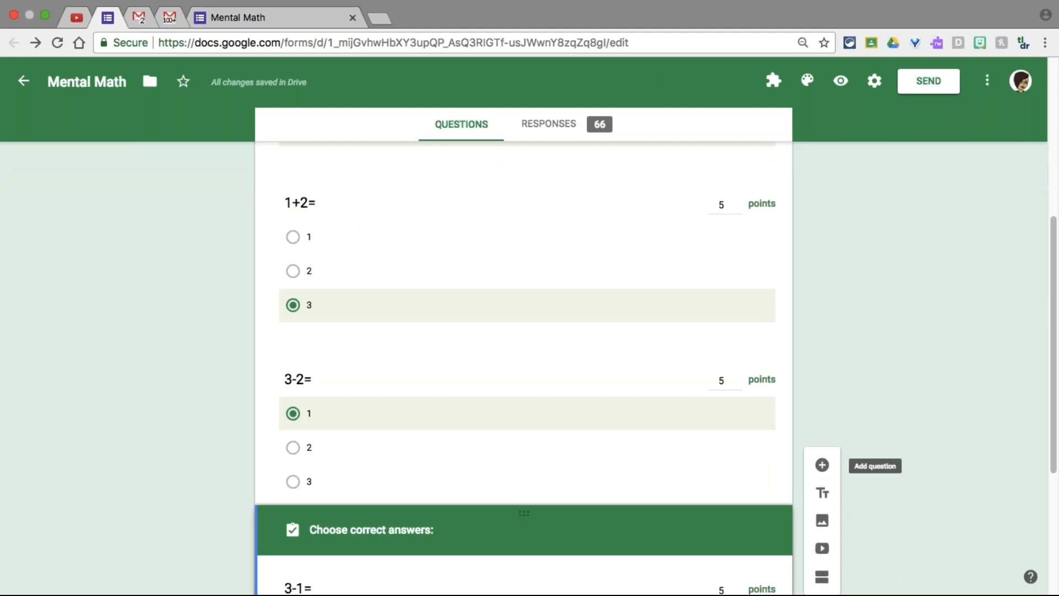
{"action": "scroll", "coordinate": [872, 305], "scroll_direction": "down", "scroll_amount": 1}
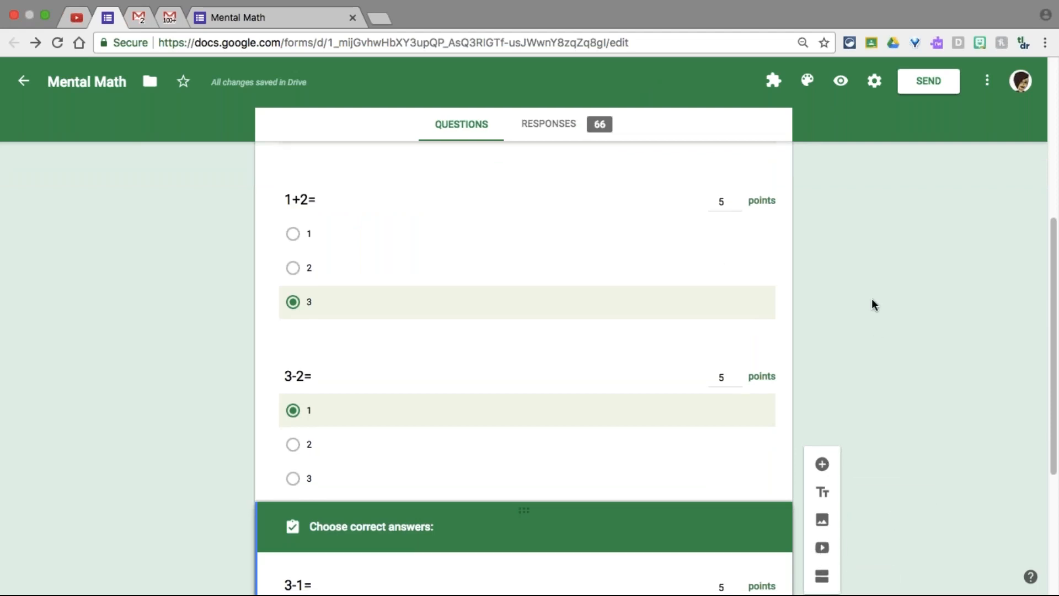
{"action": "scroll", "coordinate": [872, 305], "scroll_direction": "down", "scroll_amount": 1}
{"action": "scroll", "coordinate": [871, 304], "scroll_direction": "up", "scroll_amount": 7}
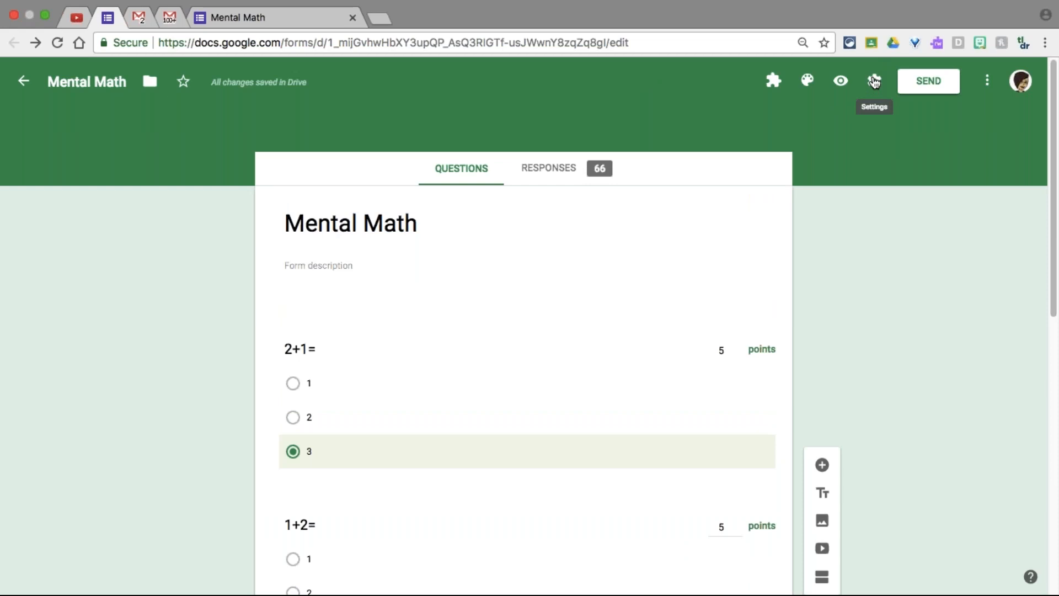
Open Settings, look at the Presentation and Quizzes tabs, then return to General
{"action": "left_click", "coordinate": [874, 81]}
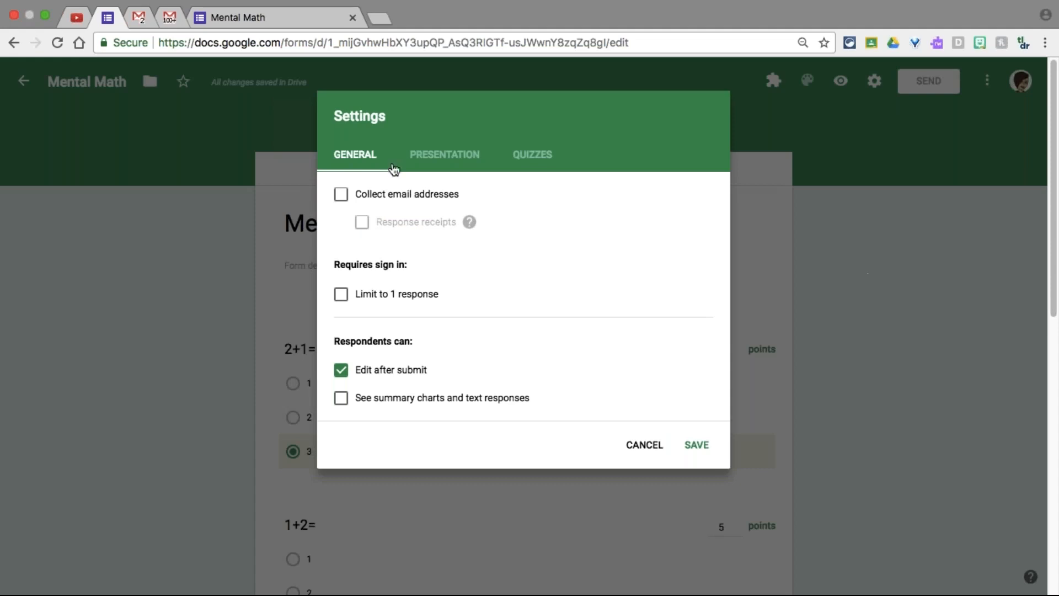
{"action": "left_click", "coordinate": [439, 164]}
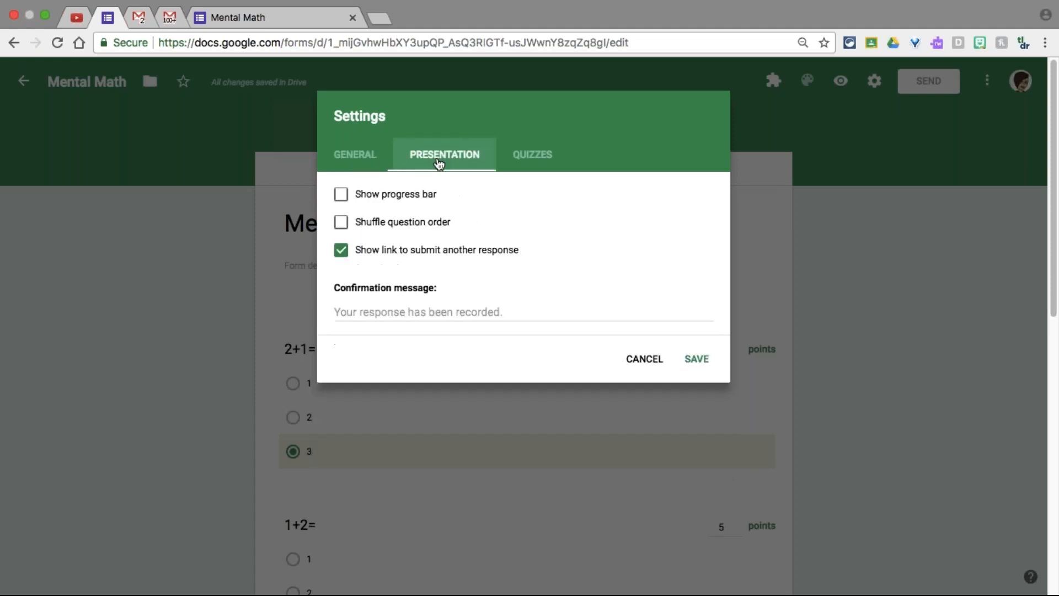
{"action": "left_click", "coordinate": [534, 164]}
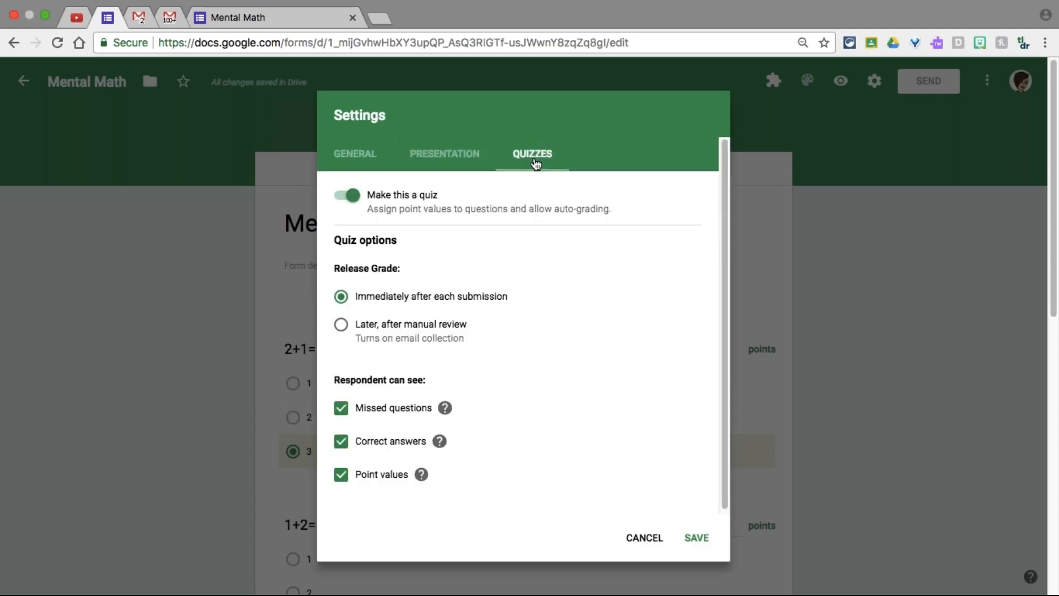
{"action": "left_click", "coordinate": [357, 164]}
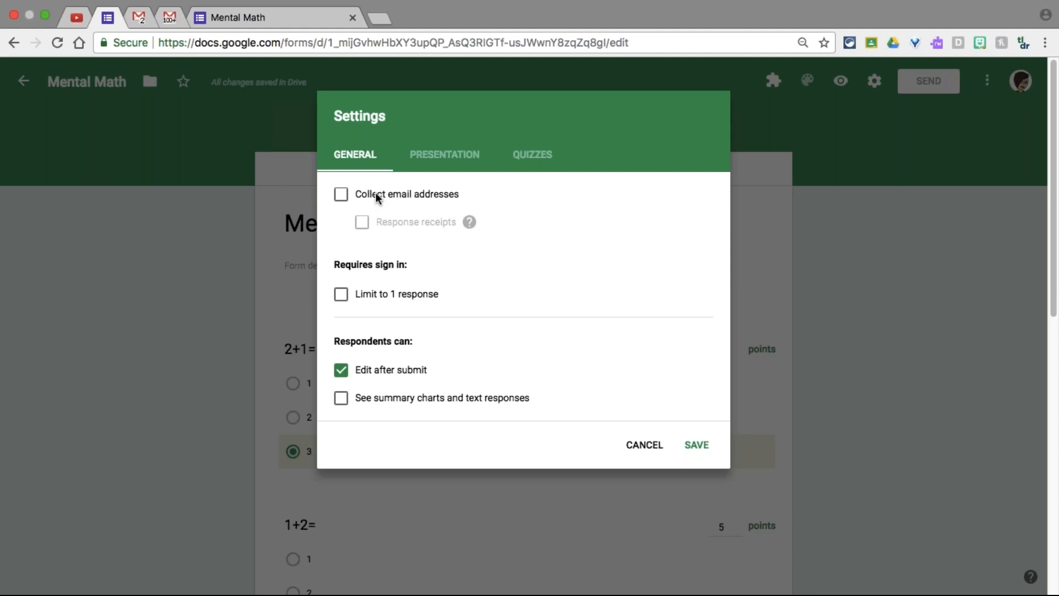
Turn email collection on and back off, then raise the sound volume
{"action": "left_click", "coordinate": [376, 193]}
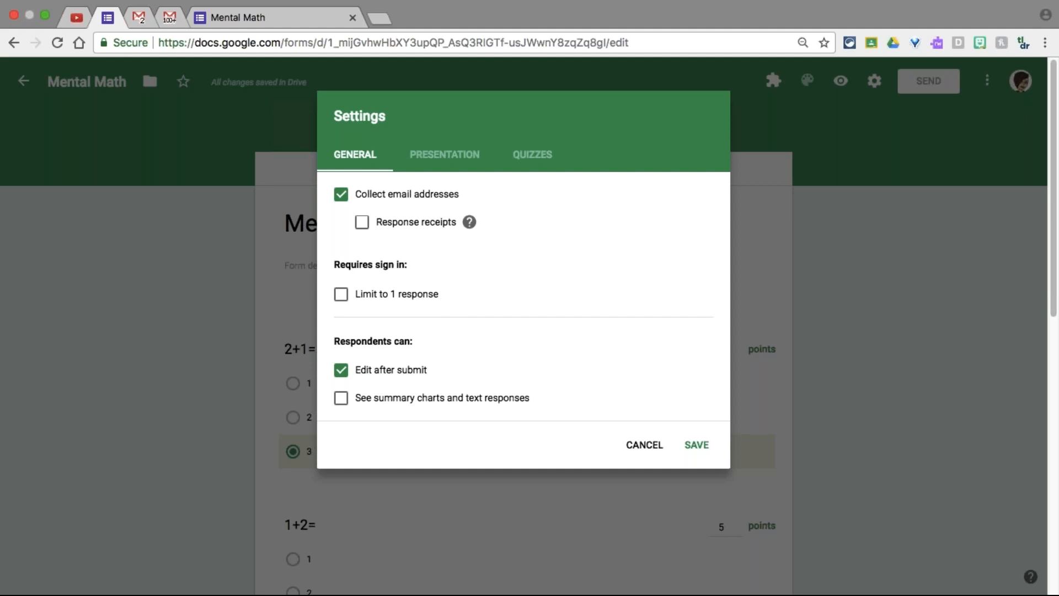
{"action": "left_click", "coordinate": [341, 194]}
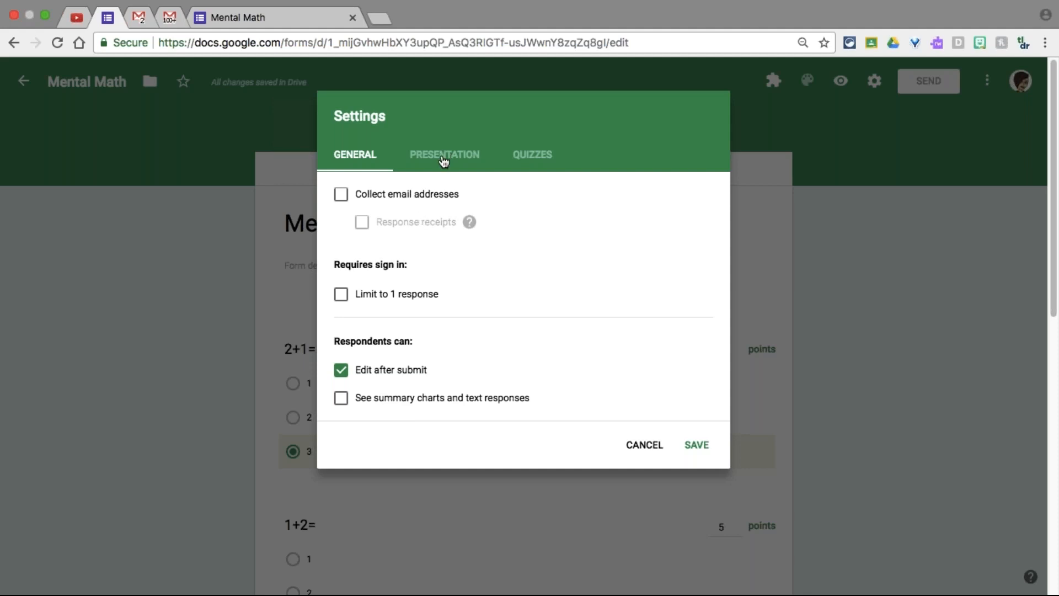
{"action": "key", "text": "XF86AudioRaiseVolume"}
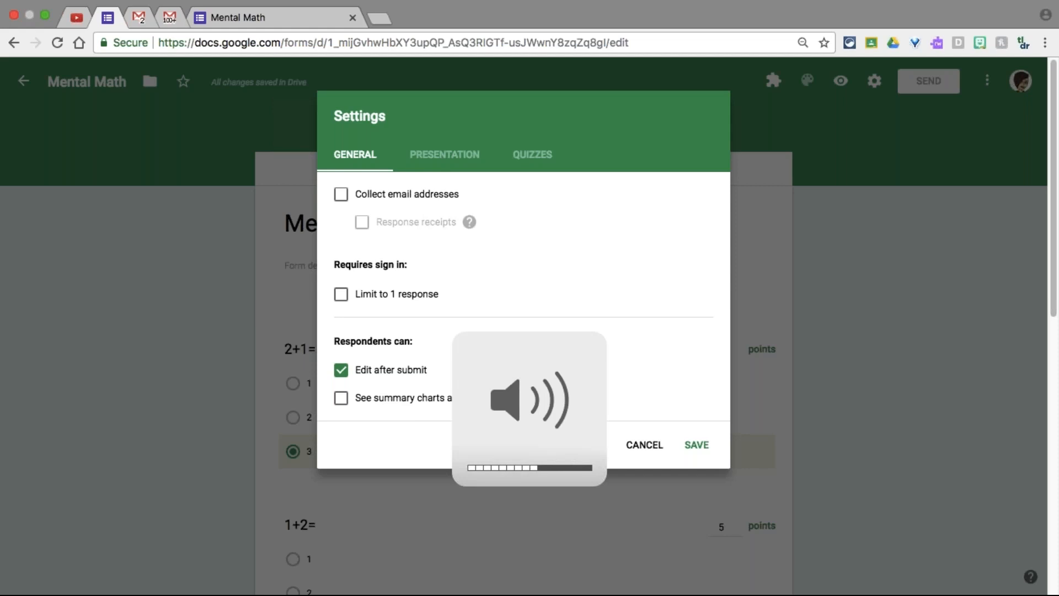
{"action": "key", "text": "XF86AudioRaiseVolume"}
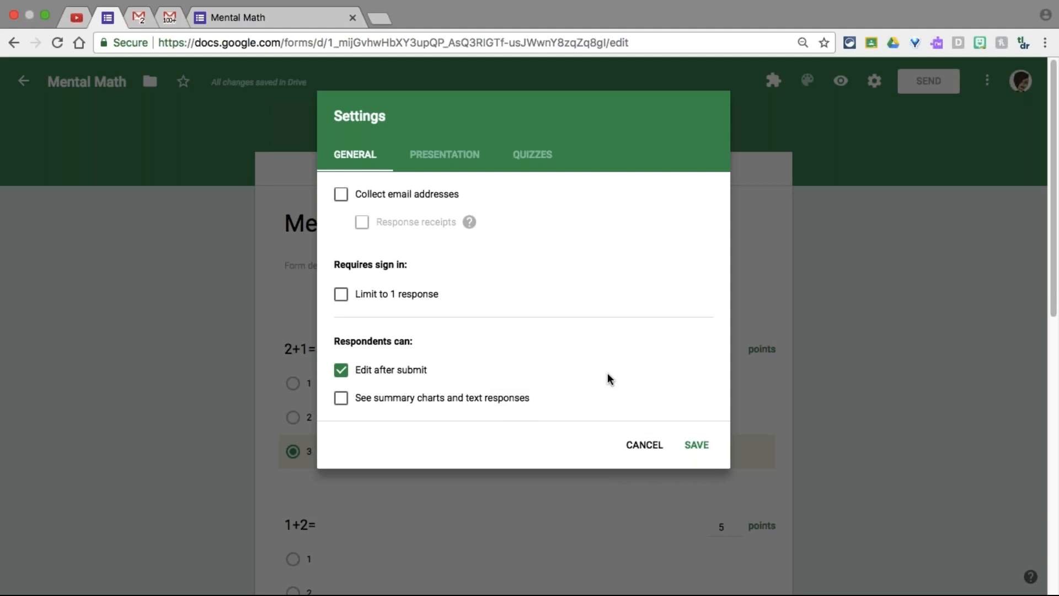
Turn on Shuffle question order in the Presentation settings
{"action": "left_click", "coordinate": [457, 166]}
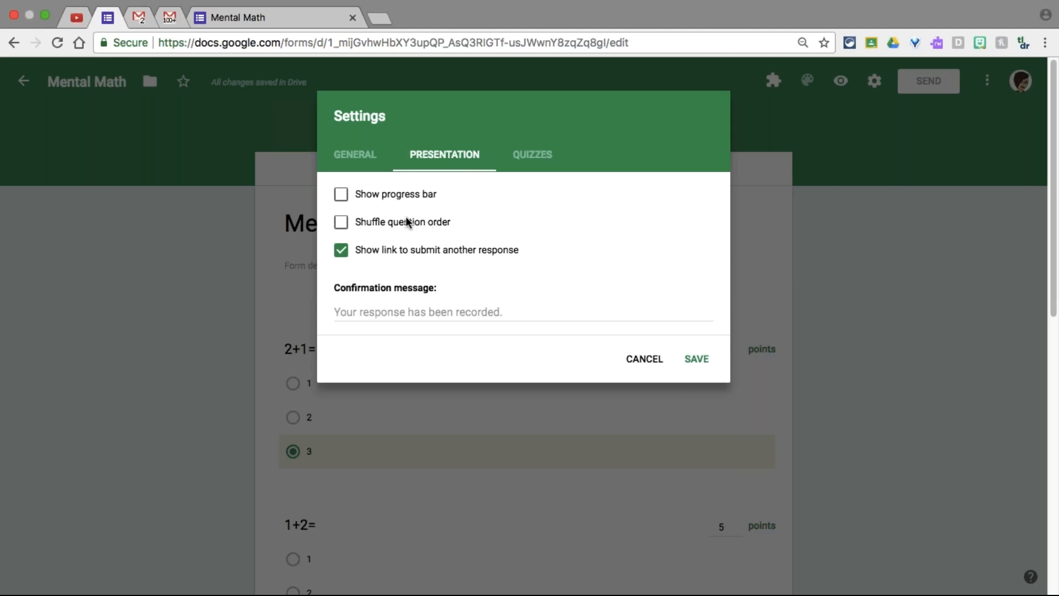
{"action": "left_click", "coordinate": [344, 226]}
Set the confirmation message to 'Thank you for helping me out with providing data for my webinar!!!!' and save
{"action": "left_click", "coordinate": [462, 317]}
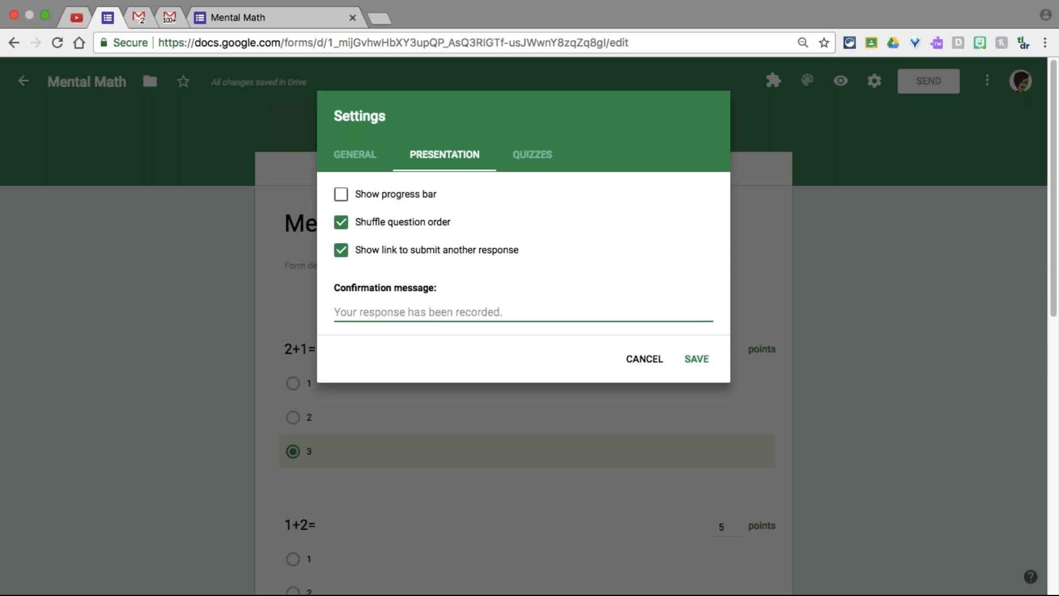
{"action": "type", "text": "Tha"}
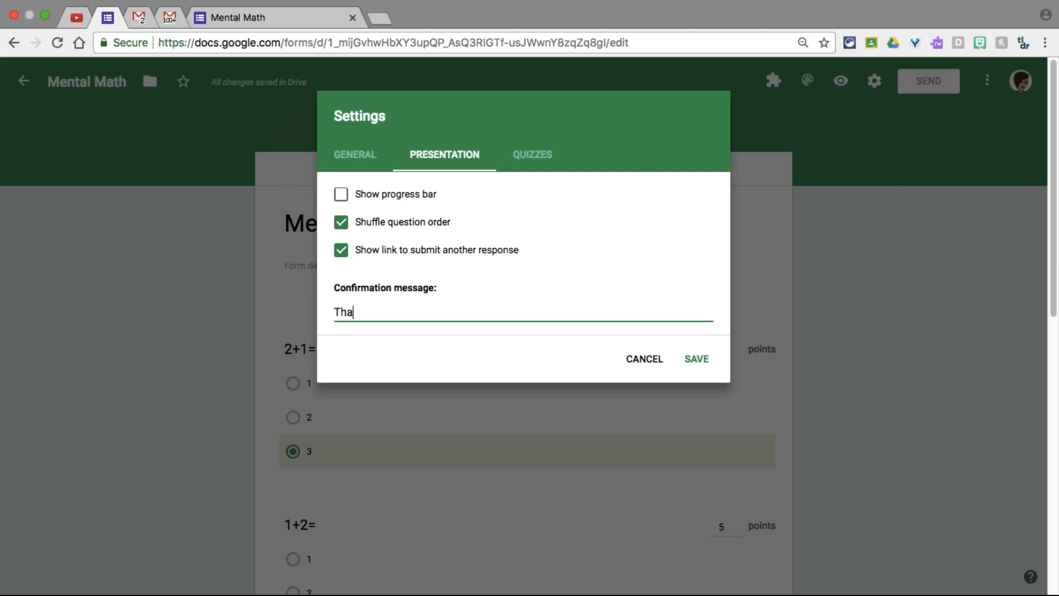
{"action": "type", "text": "nk you for helping me out wi"}
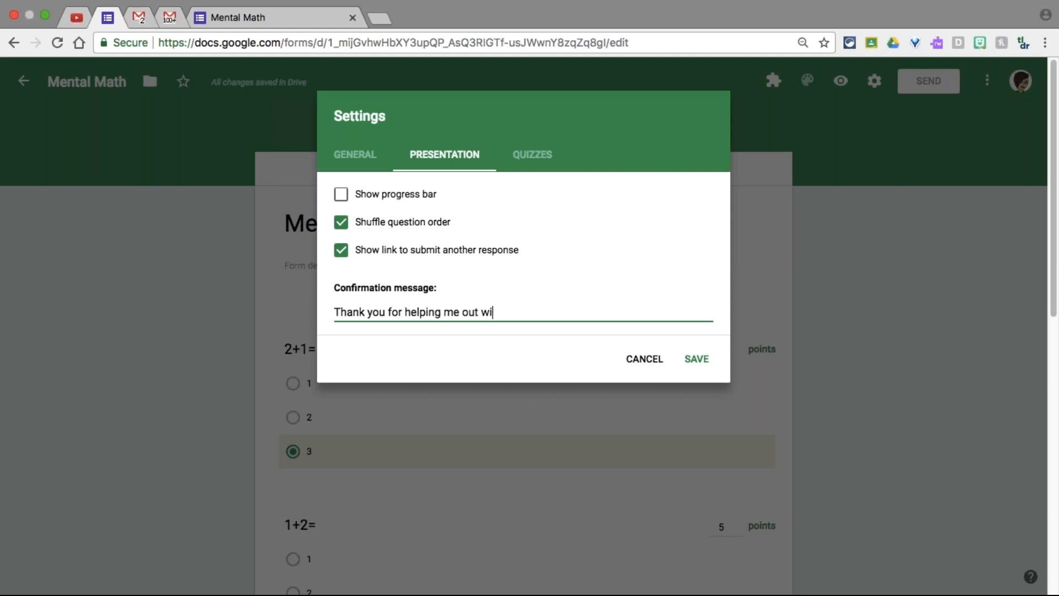
{"action": "type", "text": "th providing data for"}
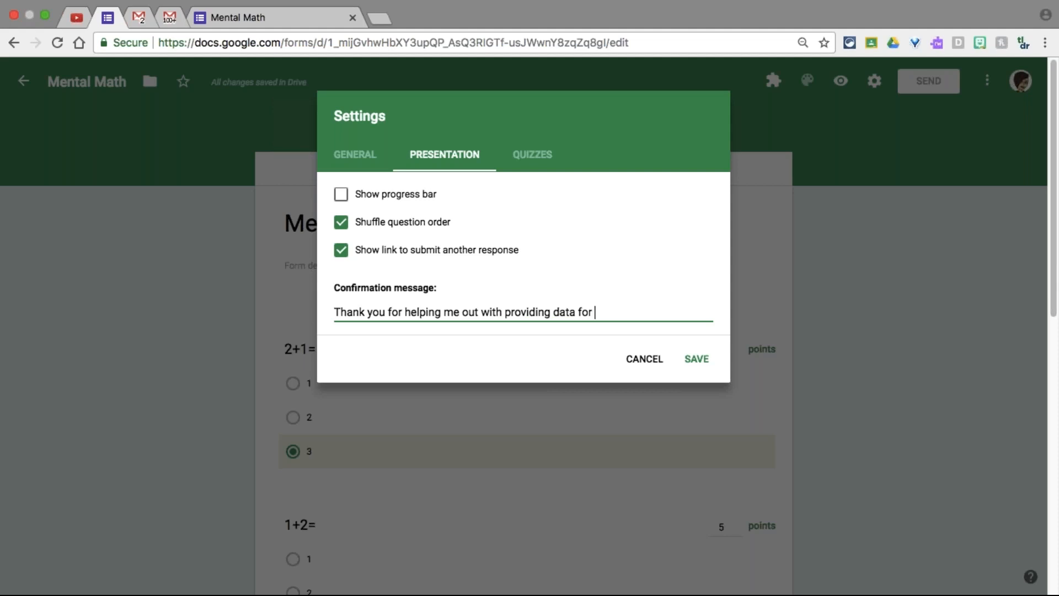
{"action": "type", "text": " my webinar!!!!"}
{"action": "left_click", "coordinate": [700, 361]}
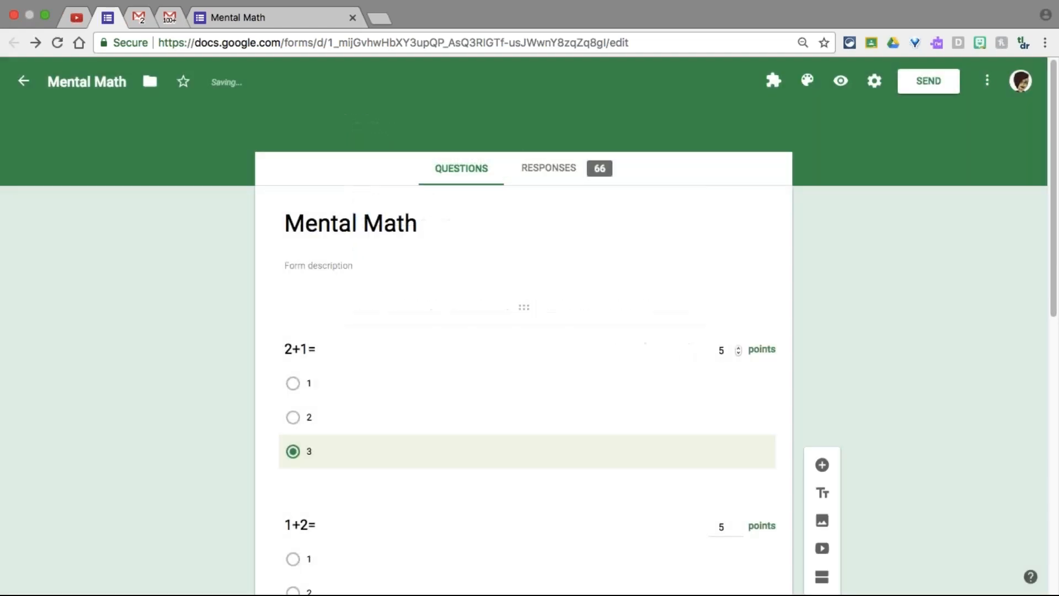
Reopen Settings on the Presentation tab to verify shuffle and the thank-you message
{"action": "left_click", "coordinate": [874, 81]}
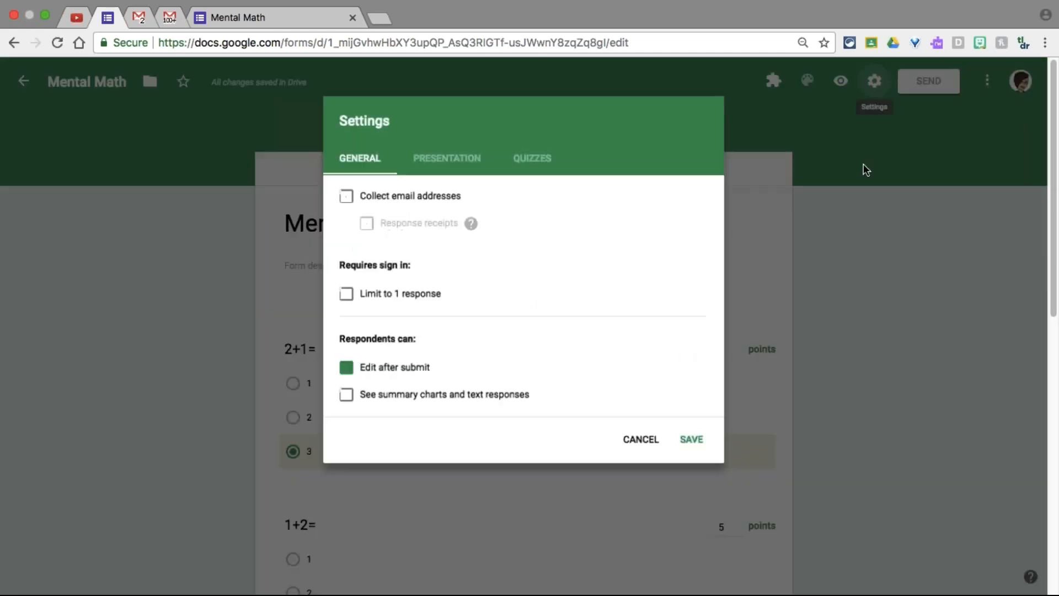
{"action": "left_click", "coordinate": [445, 154]}
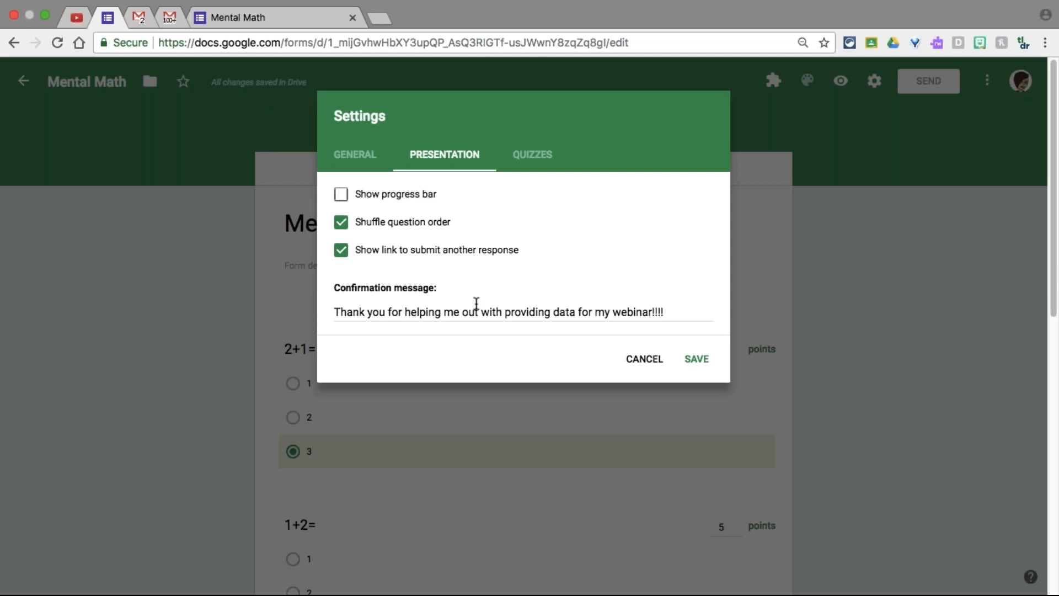
Make Mental Math a quiz that releases grades immediately and shows missed questions, correct answers and point values
{"action": "left_click", "coordinate": [533, 156]}
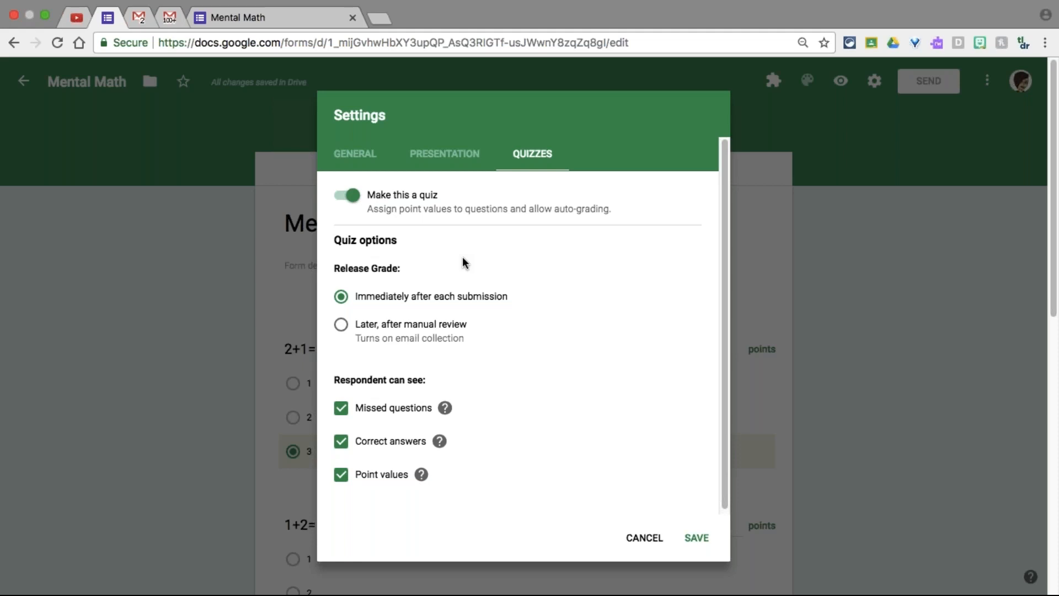
Review the General and Presentation settings, then save the quiz settings from the Quizzes tab
{"action": "left_click", "coordinate": [364, 155]}
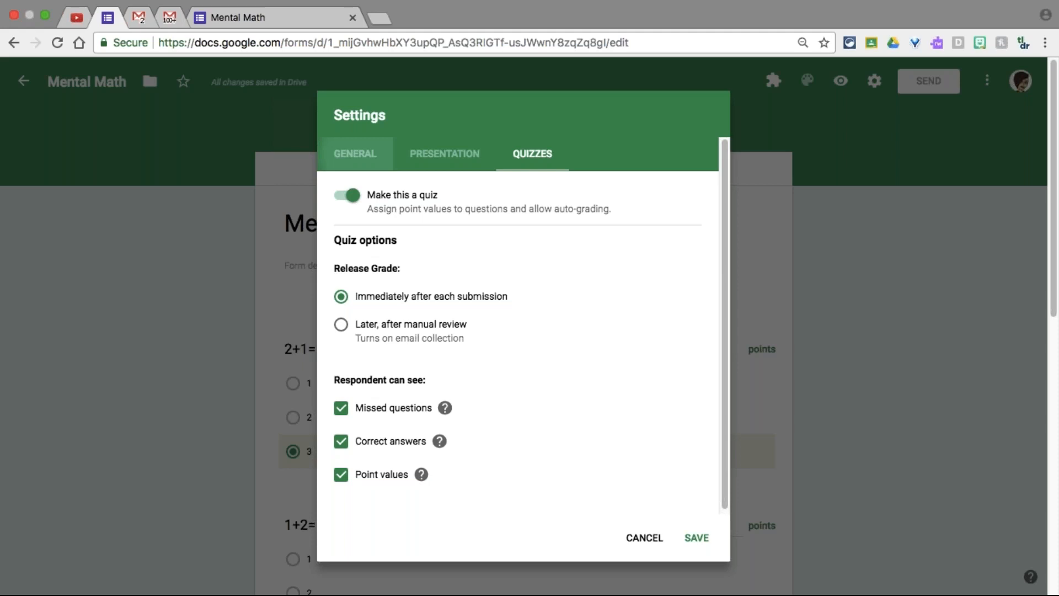
{"action": "left_click", "coordinate": [365, 157]}
{"action": "left_click", "coordinate": [433, 158]}
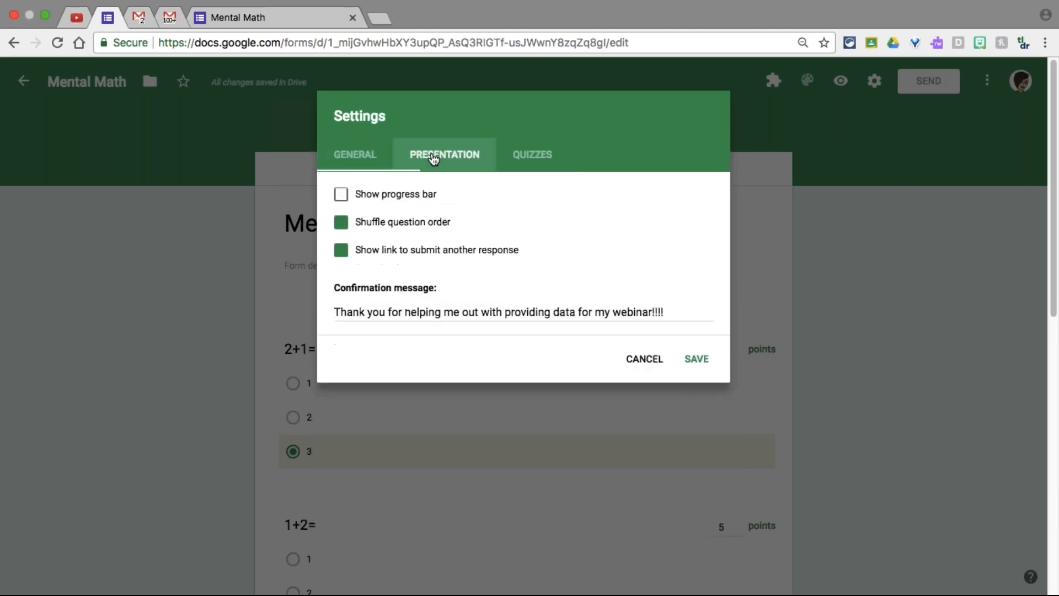
{"action": "left_click", "coordinate": [524, 156]}
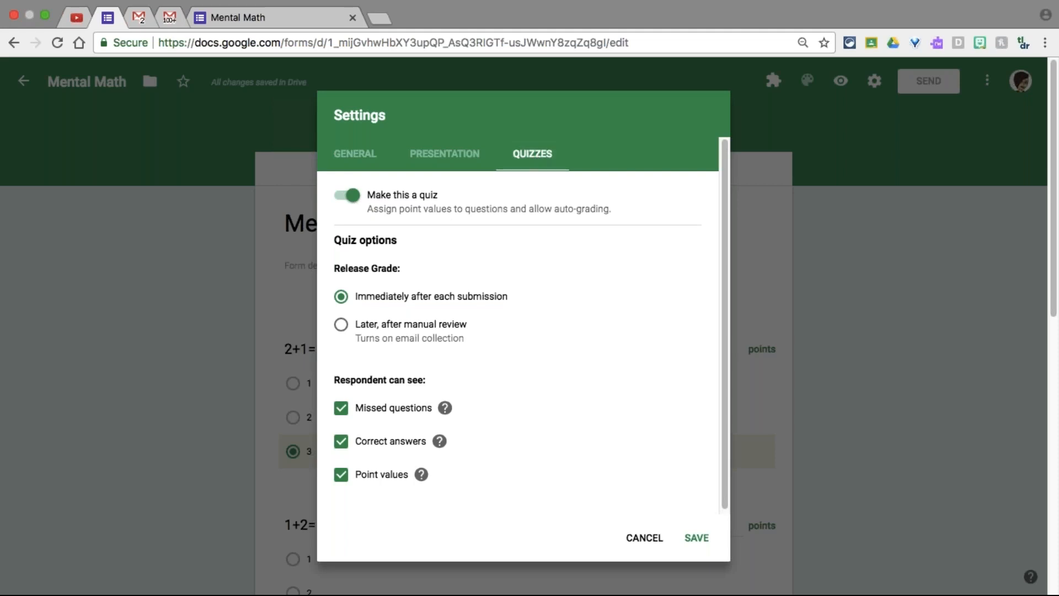
{"action": "left_click", "coordinate": [696, 537]}
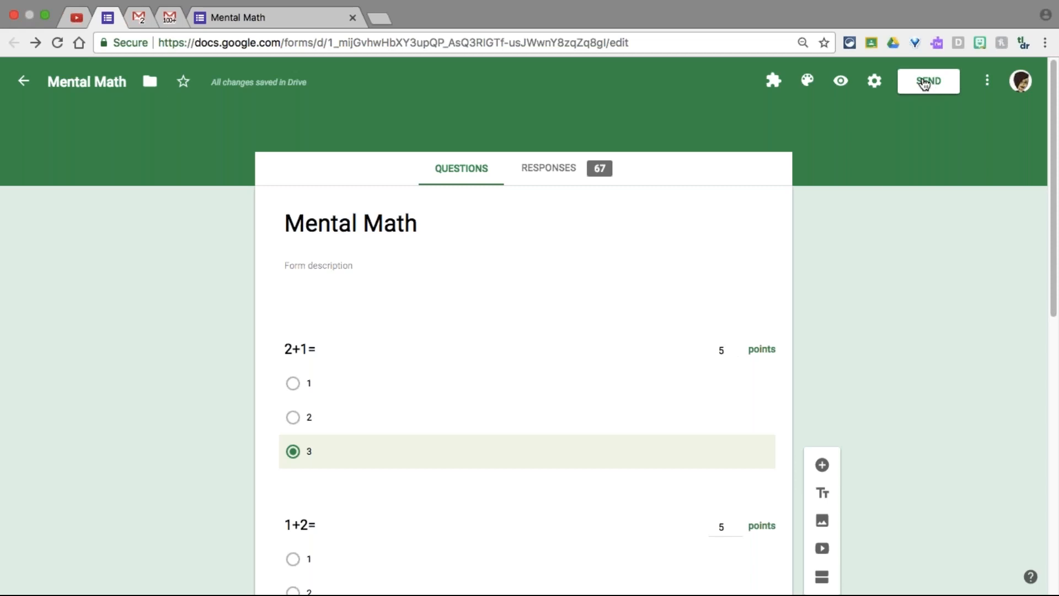
Open Send form, switch to the Link option and enable Shorten URL for a goo.gl link
{"action": "left_click", "coordinate": [925, 83]}
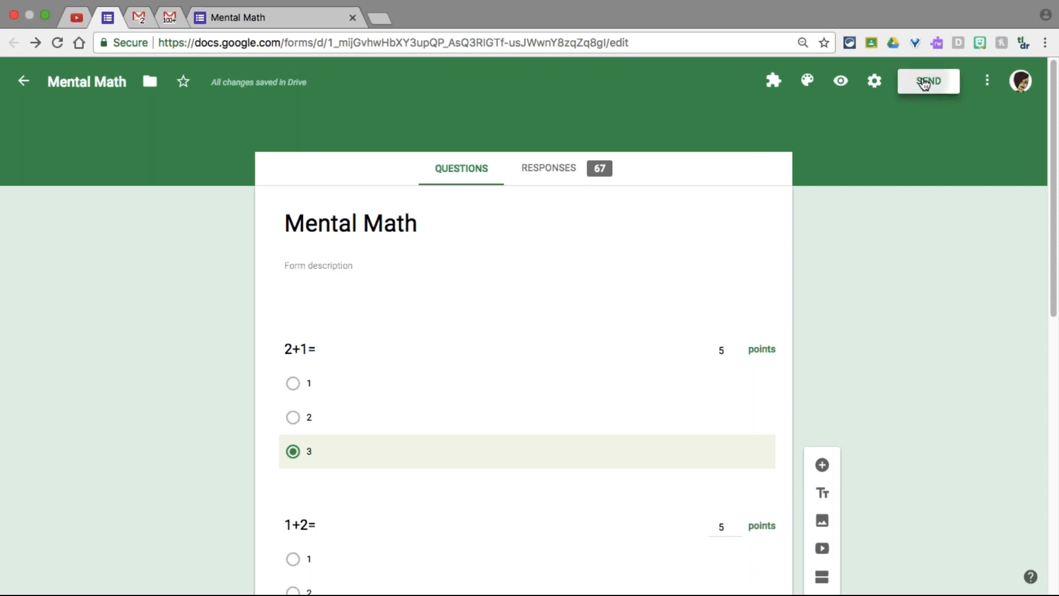
{"action": "left_click", "coordinate": [925, 83]}
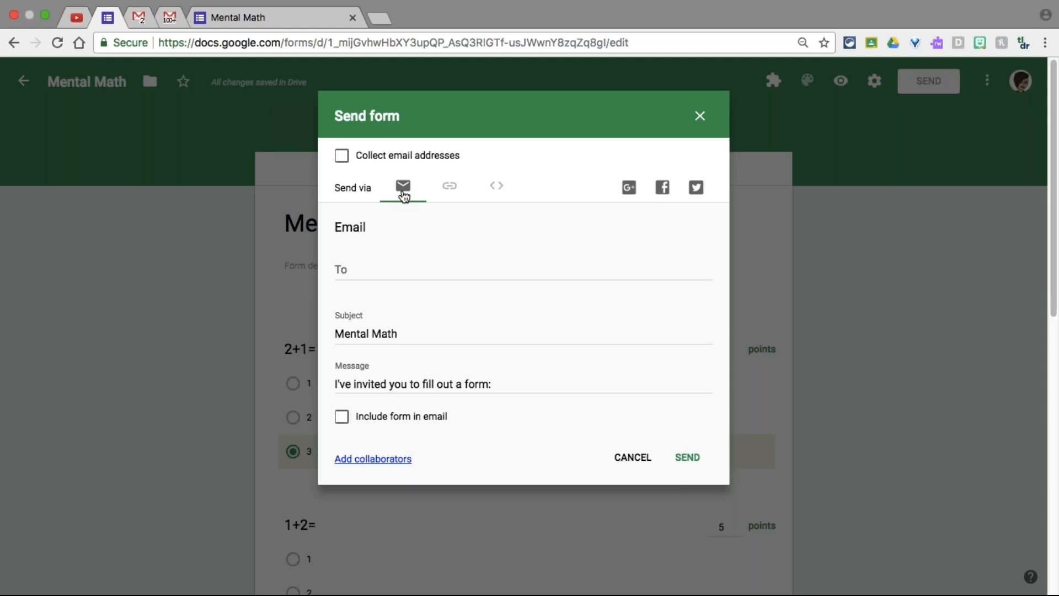
{"action": "left_click", "coordinate": [404, 196]}
{"action": "left_click", "coordinate": [451, 187]}
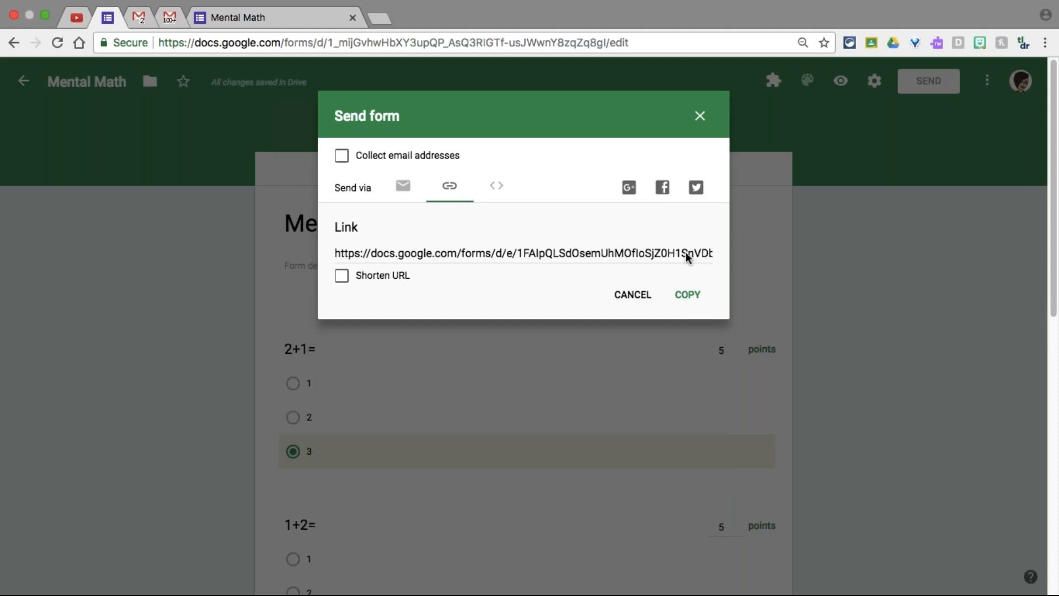
{"action": "key", "text": "Tab"}
{"action": "key", "text": "space"}
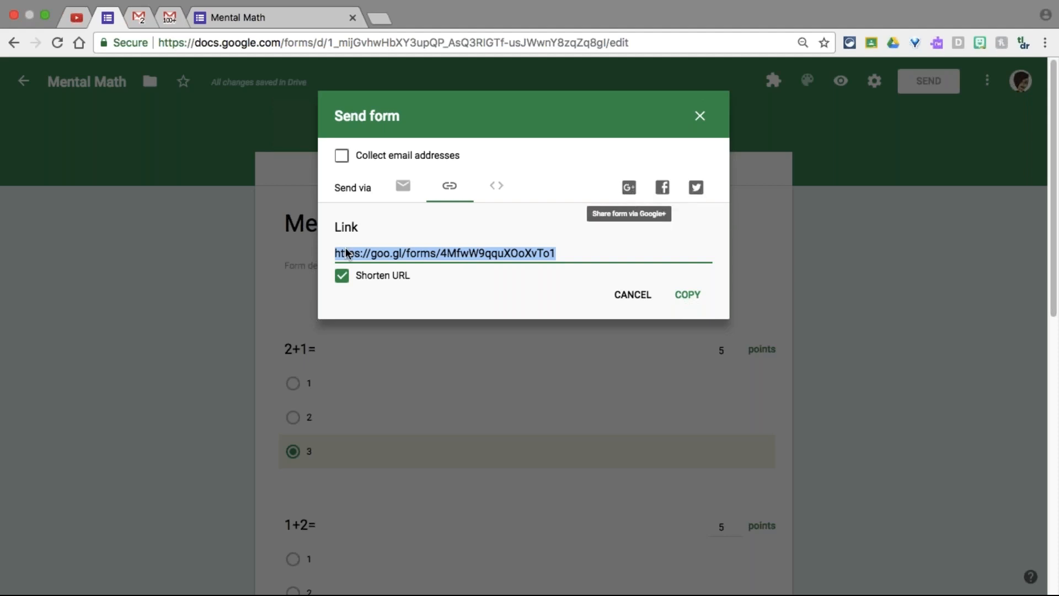
Turn on Collect email addresses and close the Send form dialog
{"action": "left_click", "coordinate": [341, 156]}
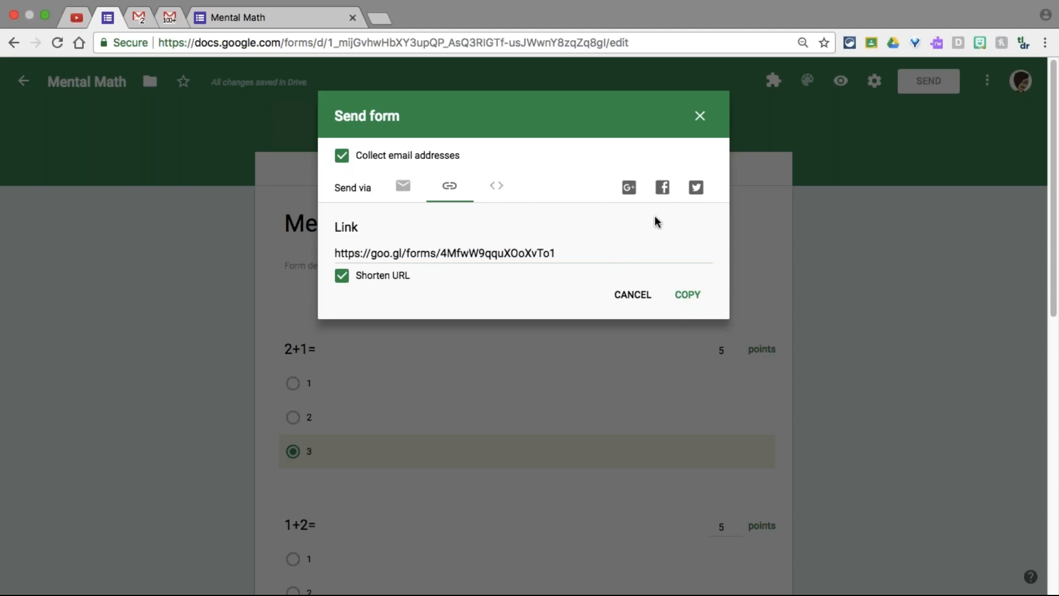
{"action": "left_click", "coordinate": [699, 117]}
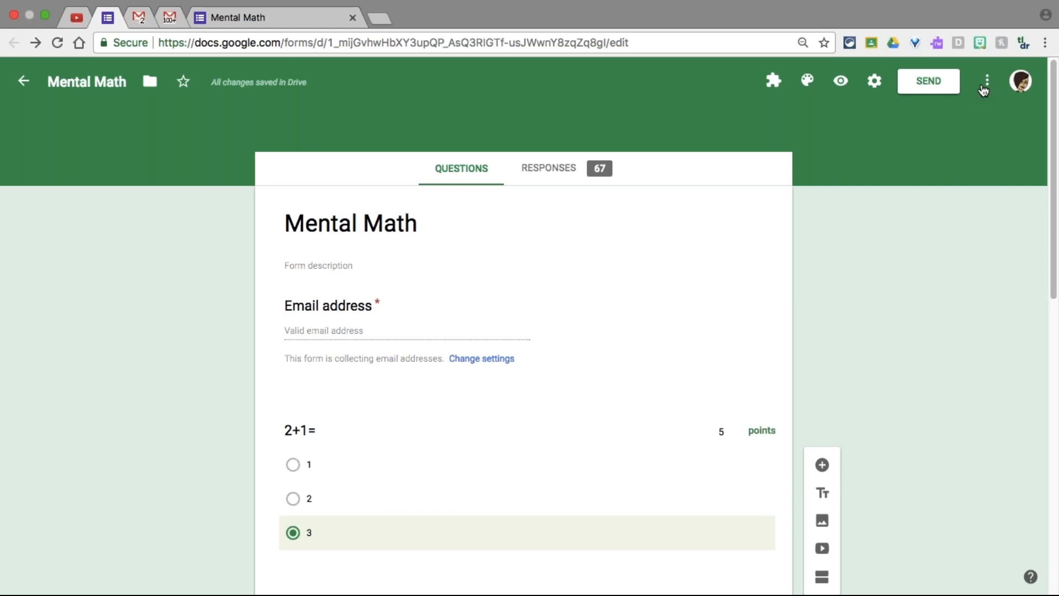
Open the three-dot More menu at the top right of the Mental Math editor
{"action": "left_click", "coordinate": [985, 88]}
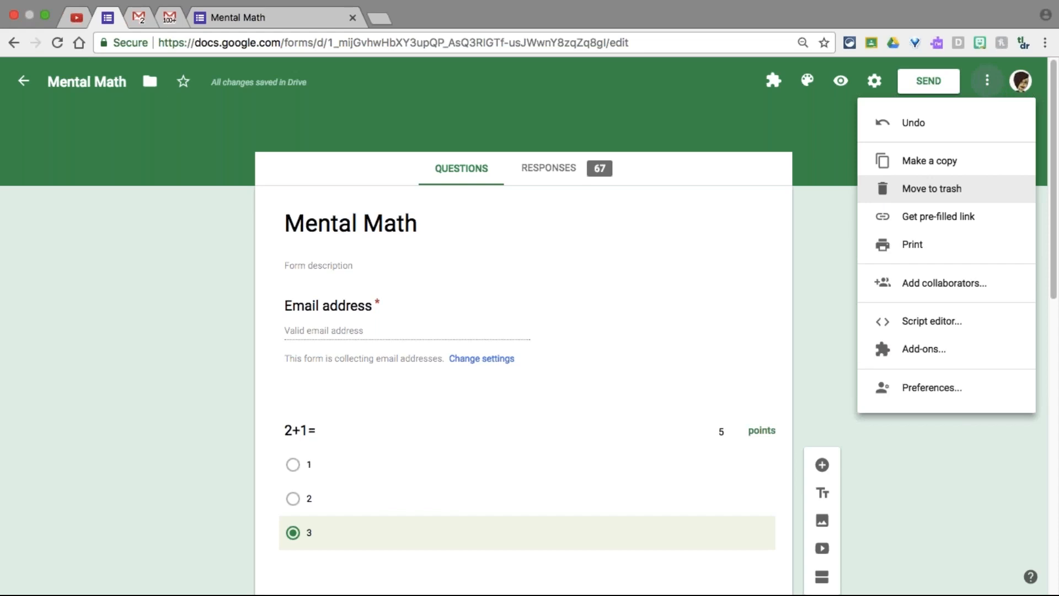
Choose Make a copy from the form's More menu
{"action": "left_click", "coordinate": [896, 171]}
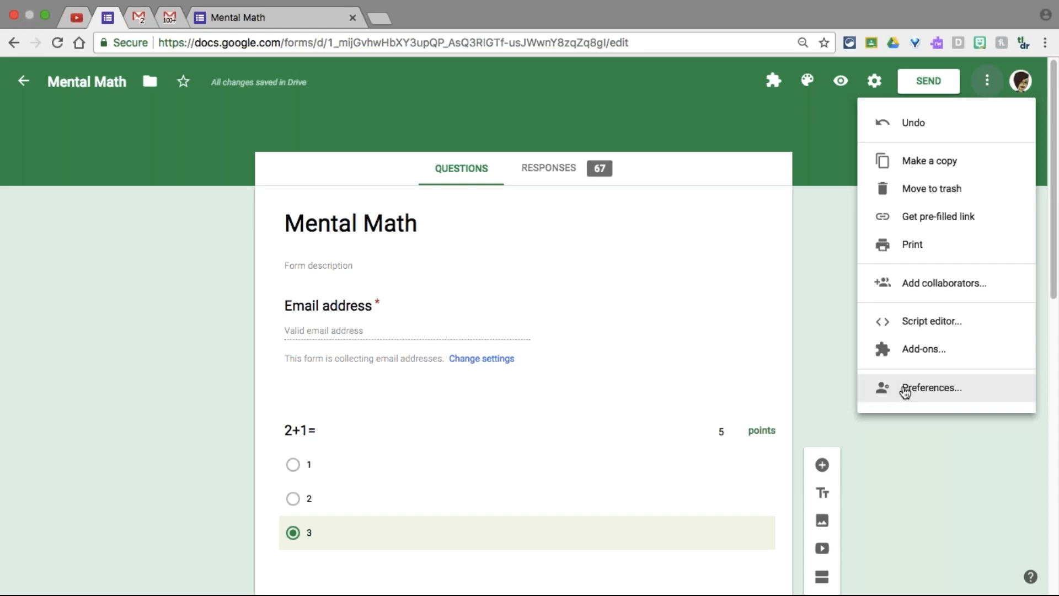
Open Preferences and tick Make questions required in the Default settings dialog
{"action": "left_click", "coordinate": [932, 392]}
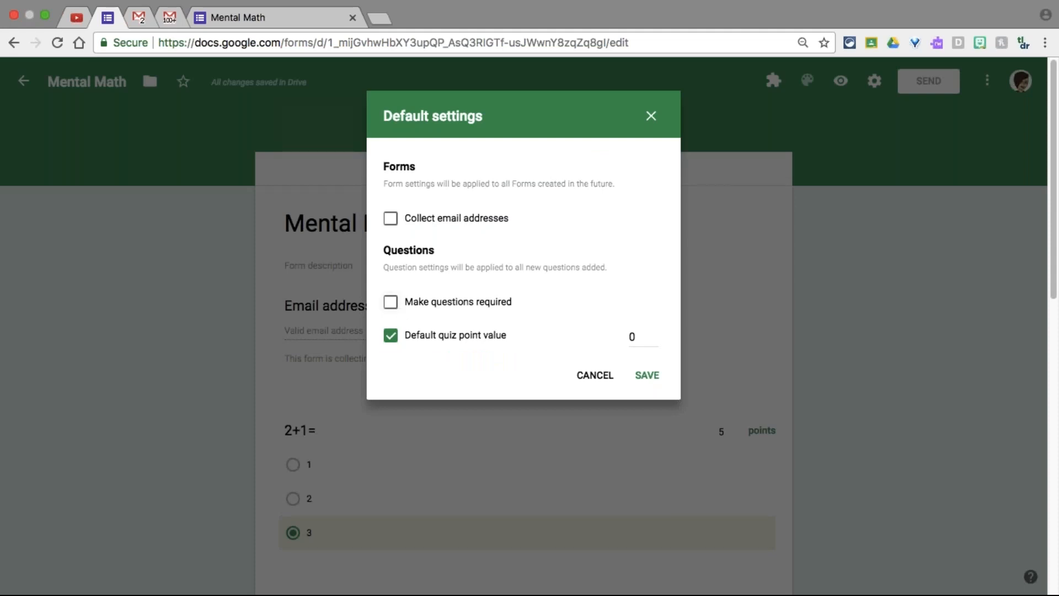
{"action": "left_click", "coordinate": [390, 302]}
Cancel the default-settings change, then edit the 2+1= question and toggle Required off and back on
{"action": "left_click", "coordinate": [594, 376]}
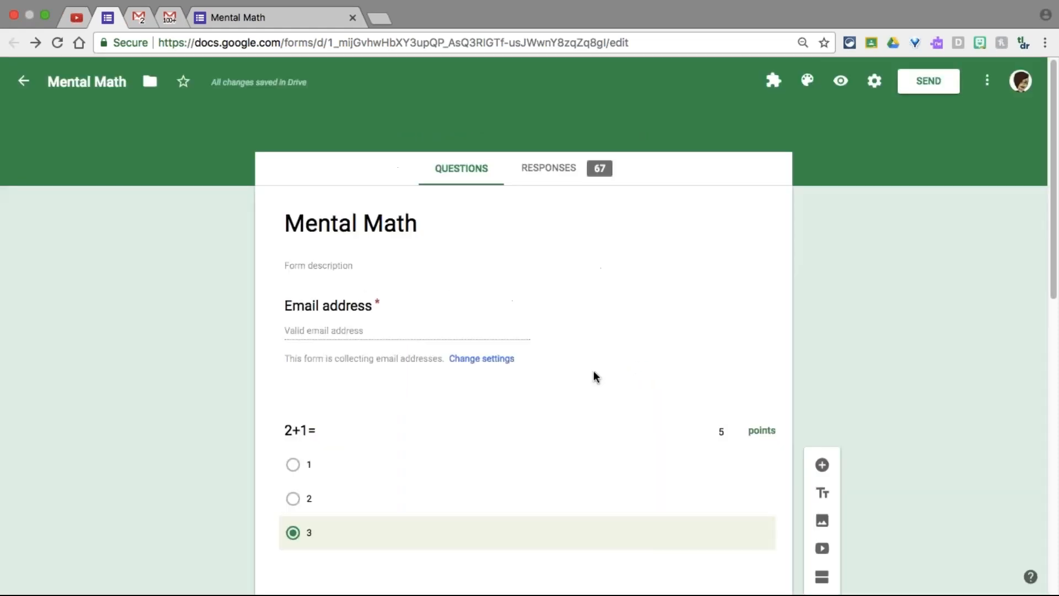
{"action": "scroll", "coordinate": [594, 373], "scroll_direction": "down", "scroll_amount": 4}
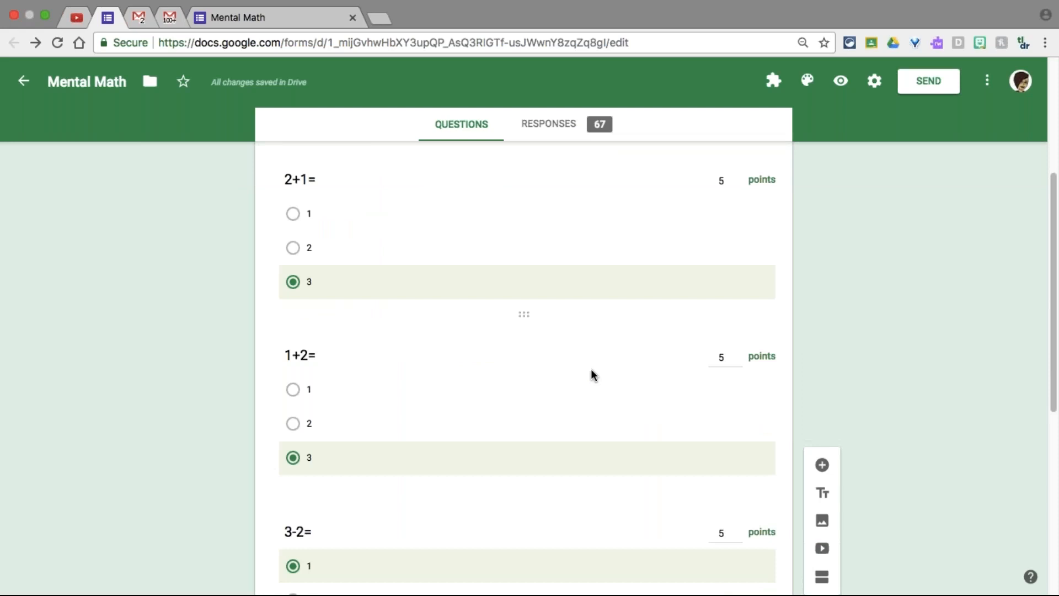
{"action": "left_click", "coordinate": [409, 259]}
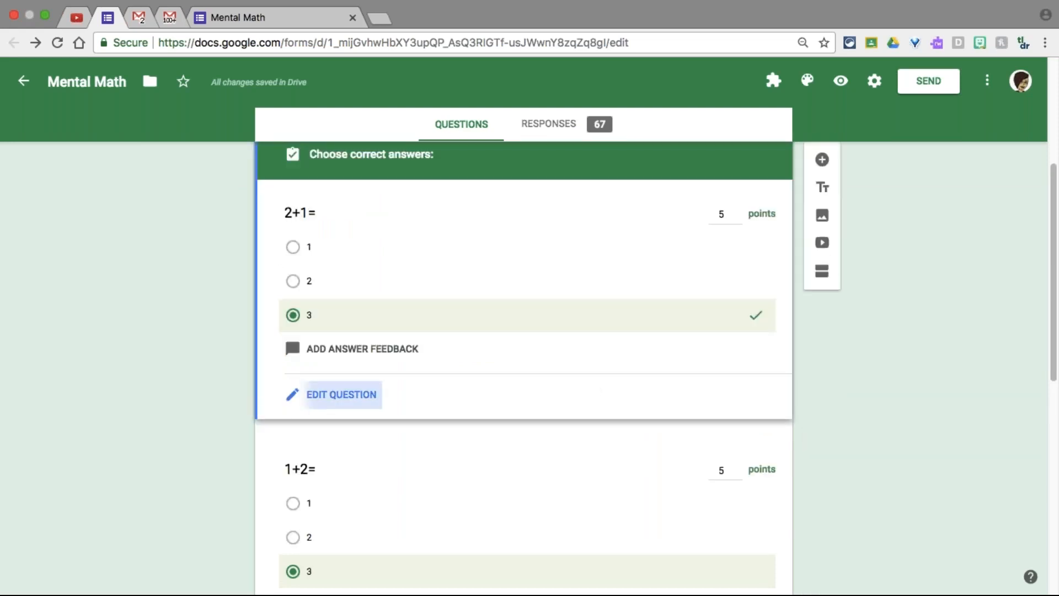
{"action": "left_click", "coordinate": [341, 394]}
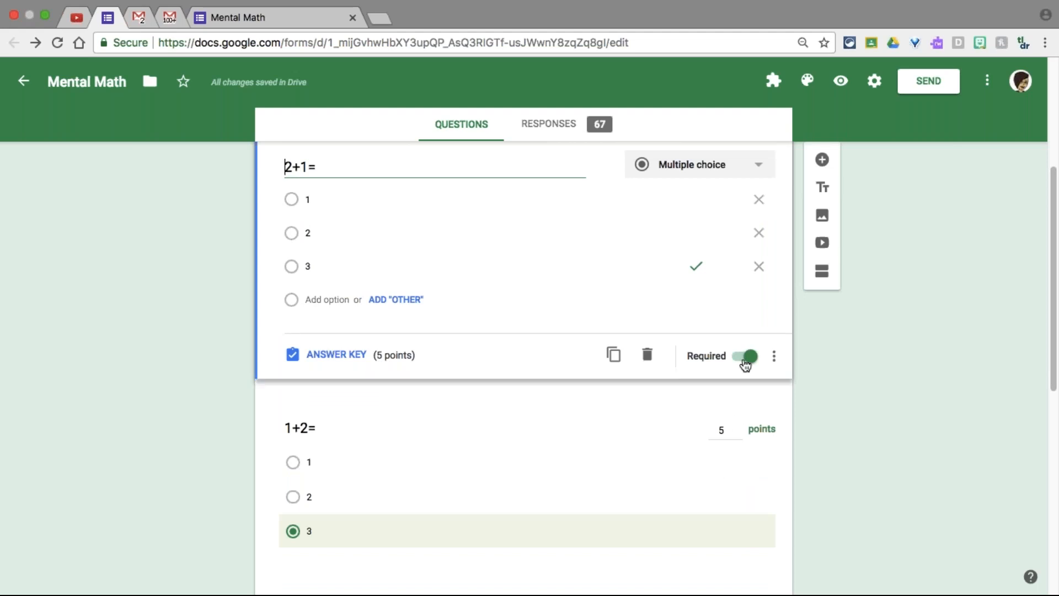
{"action": "left_click", "coordinate": [747, 363]}
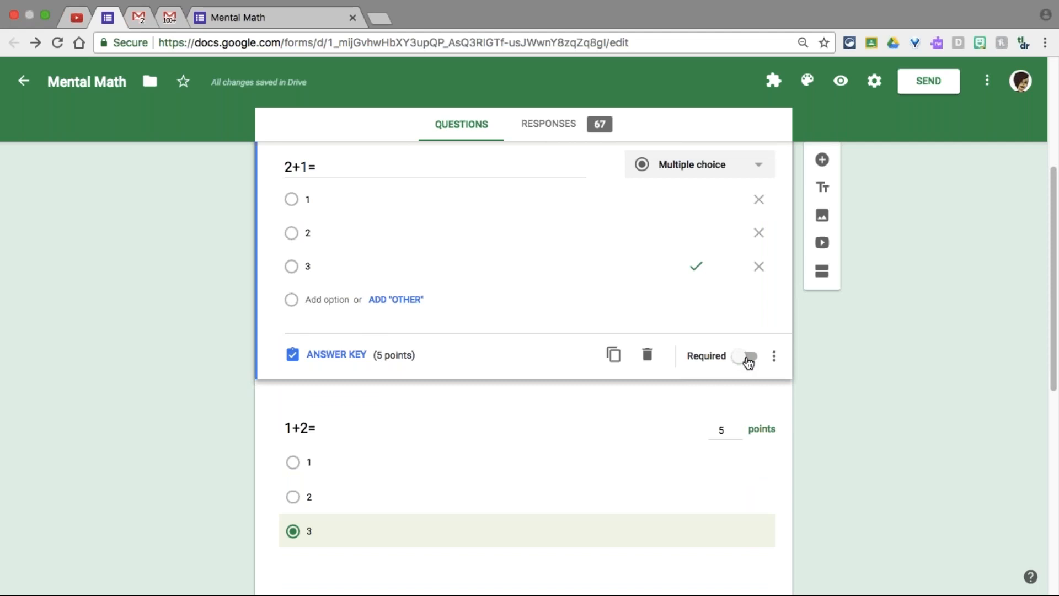
{"action": "left_click", "coordinate": [748, 359]}
In Preferences, require new questions by default, clear and uncheck the default quiz point value, and save
{"action": "left_click", "coordinate": [988, 82]}
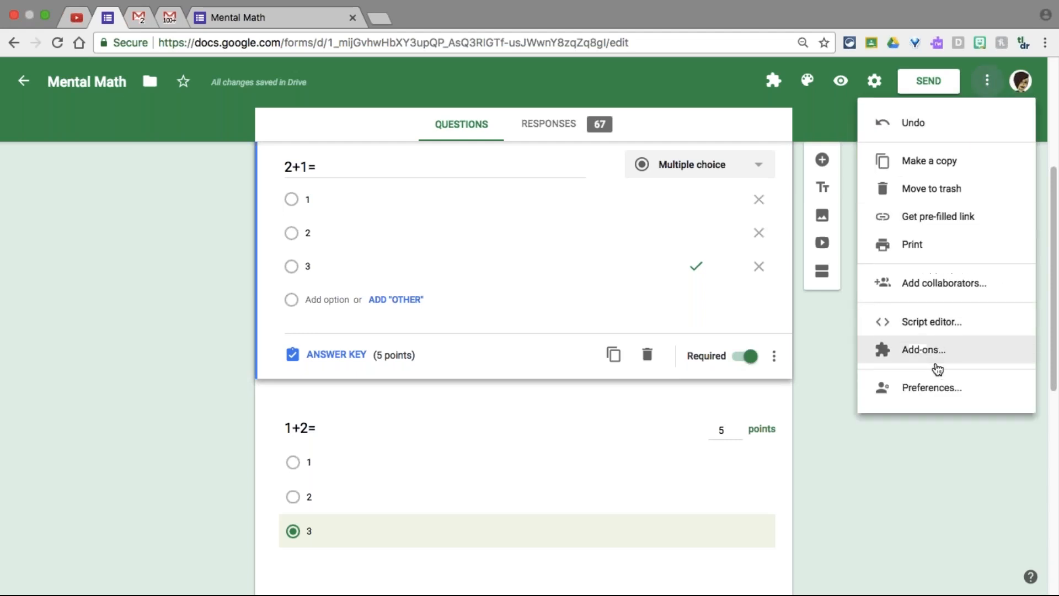
{"action": "left_click", "coordinate": [936, 393]}
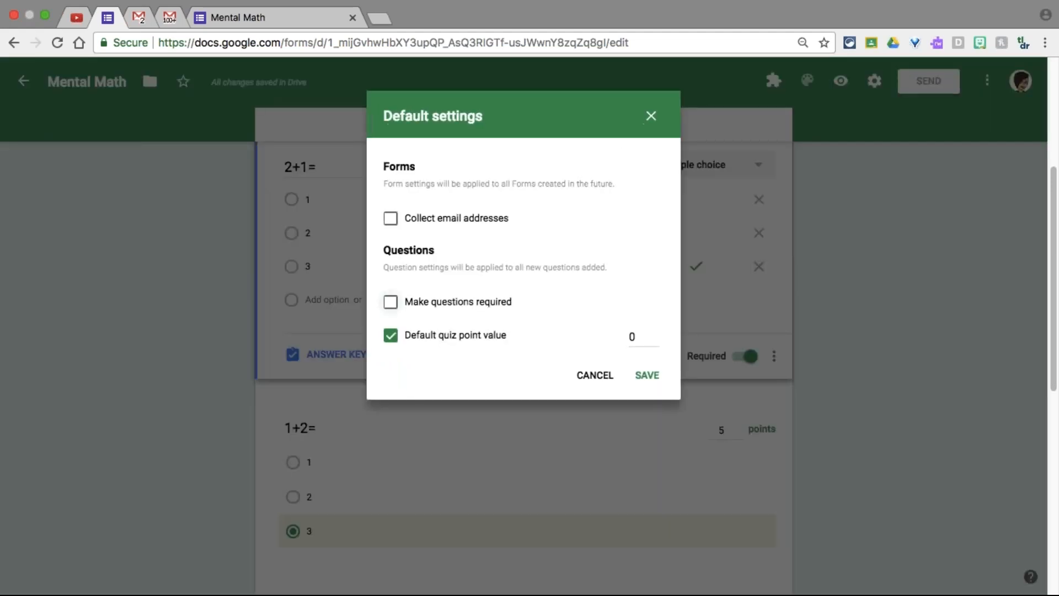
{"action": "left_click", "coordinate": [488, 309]}
{"action": "double_click", "coordinate": [639, 338]}
{"action": "type", "text": "5"}
{"action": "key", "text": "BackSpace"}
{"action": "type", "text": "0"}
{"action": "left_click", "coordinate": [463, 333]}
{"action": "left_click", "coordinate": [646, 375]}
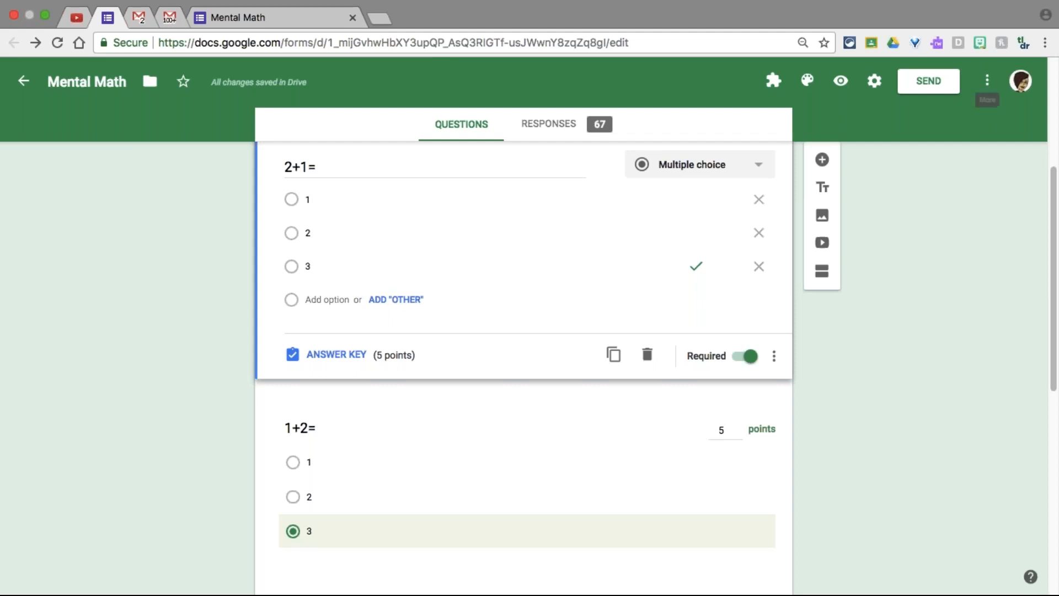
{"action": "left_click", "coordinate": [987, 80]}
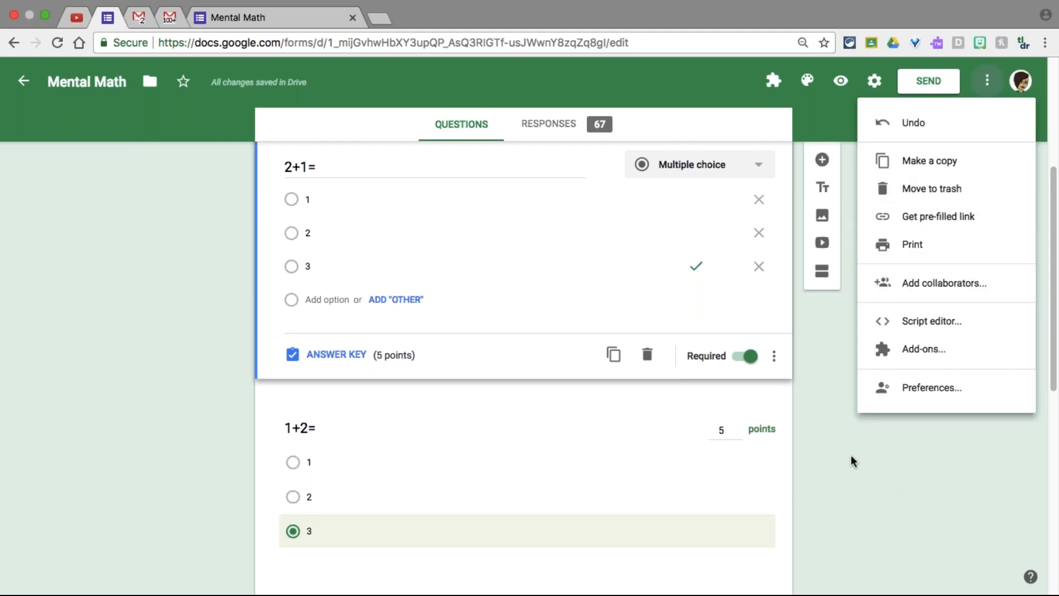
{"action": "left_click", "coordinate": [76, 18]}
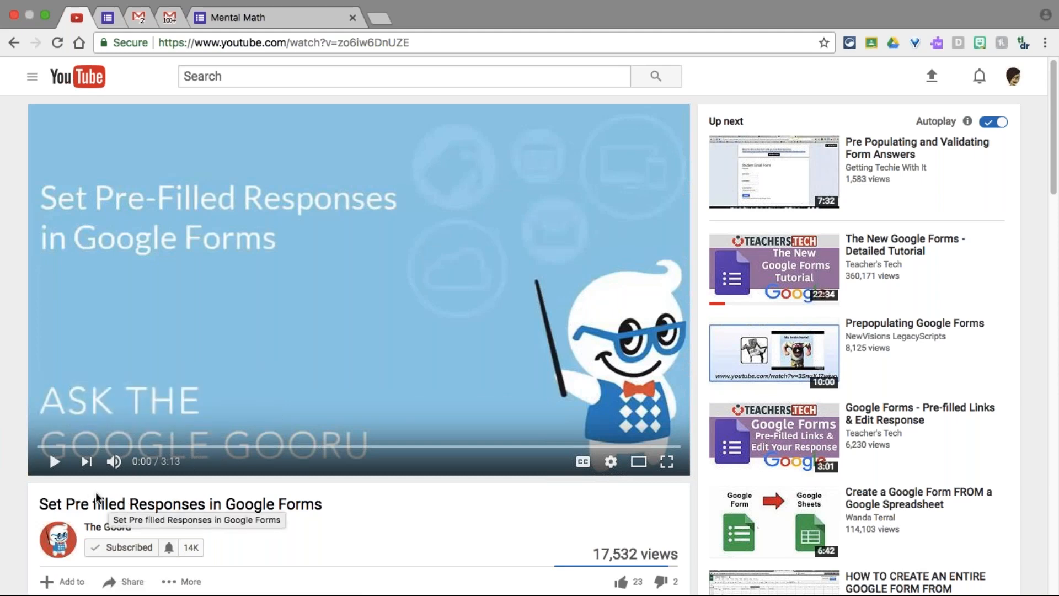
Play the Set Pre filled Responses tutorial, pause it at 2:50, and return to the Mental Math form
{"action": "left_click", "coordinate": [55, 461]}
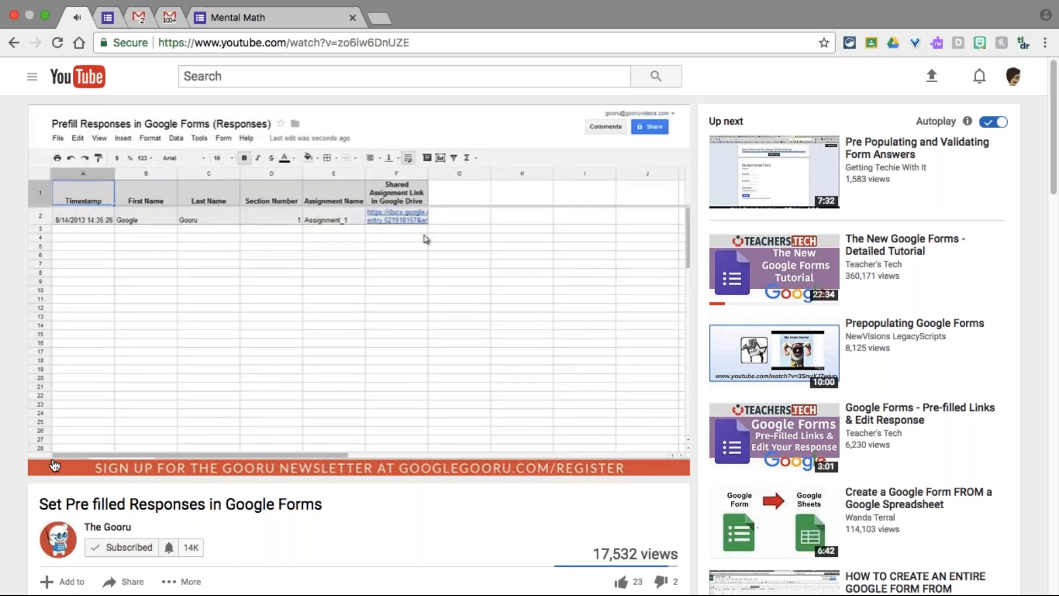
{"action": "mouse_move", "coordinate": [64, 452]}
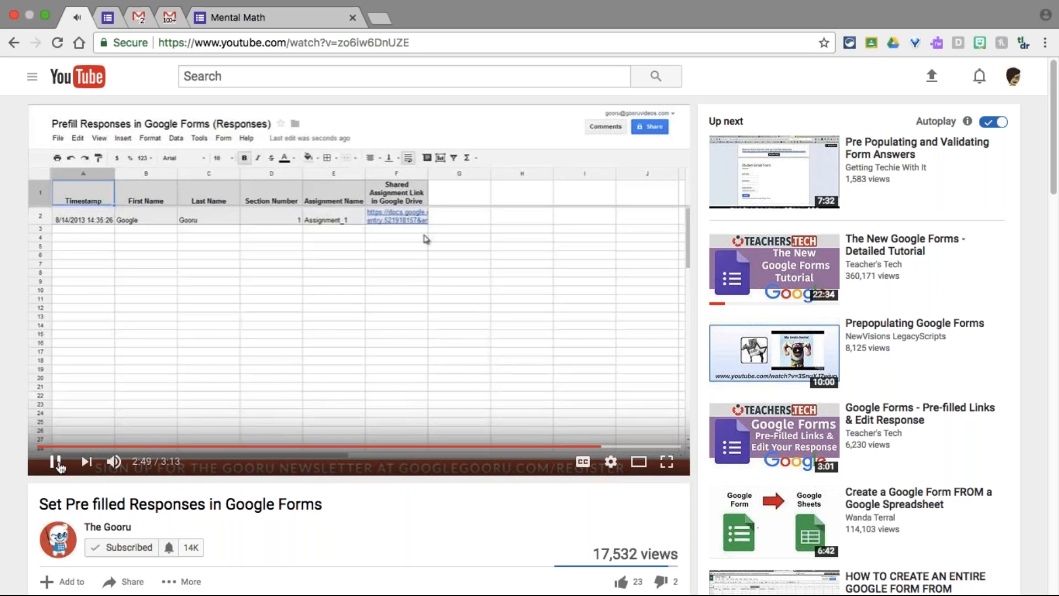
{"action": "left_click", "coordinate": [56, 462]}
{"action": "left_click", "coordinate": [233, 17]}
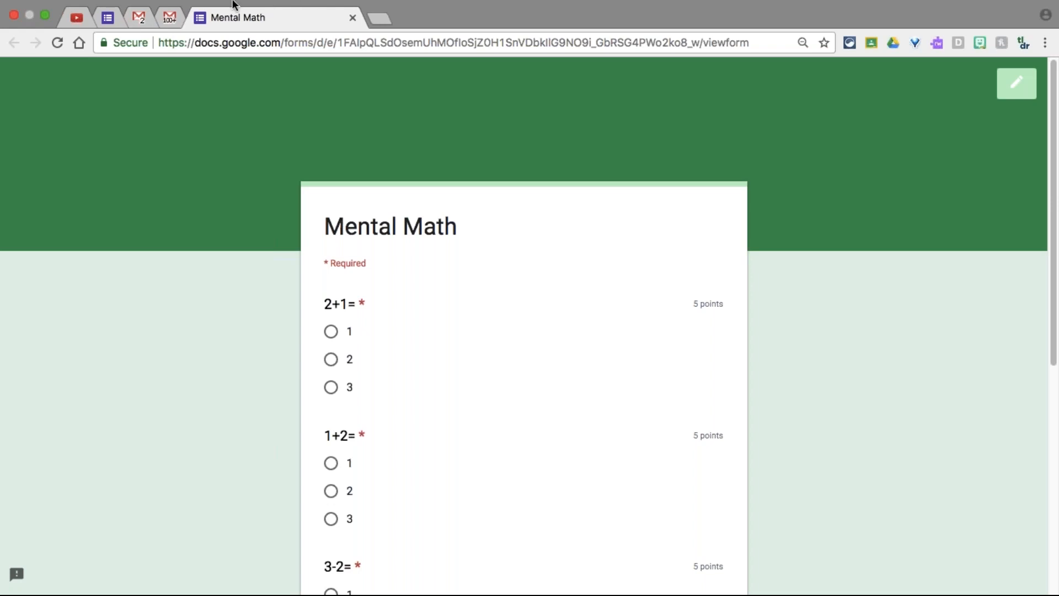
Return to the Mental Math questions view, showing the required email field and the 2+1= question
{"action": "left_click", "coordinate": [105, 22]}
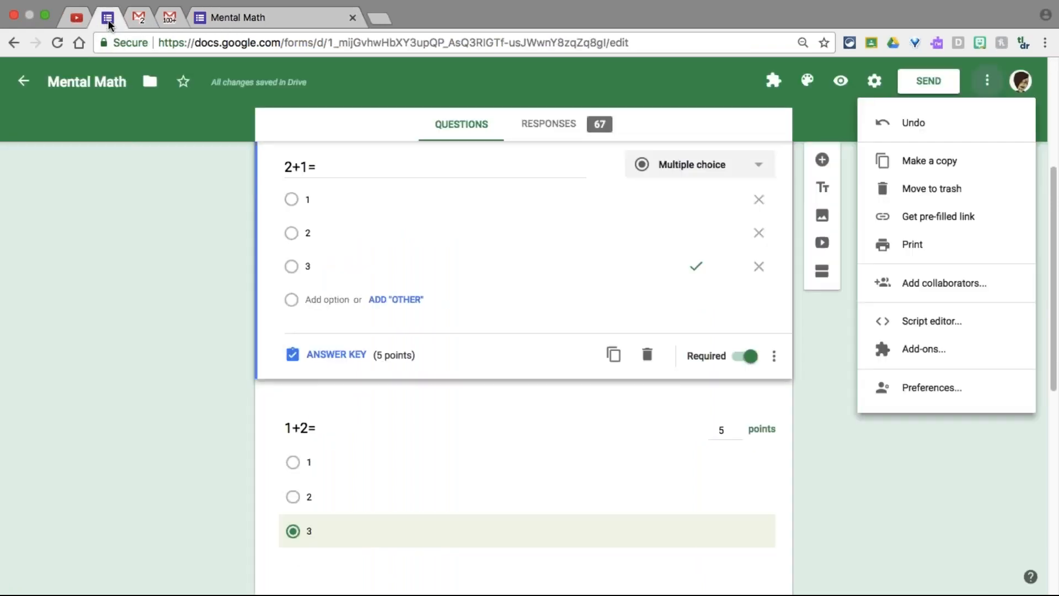
{"action": "left_click", "coordinate": [126, 359]}
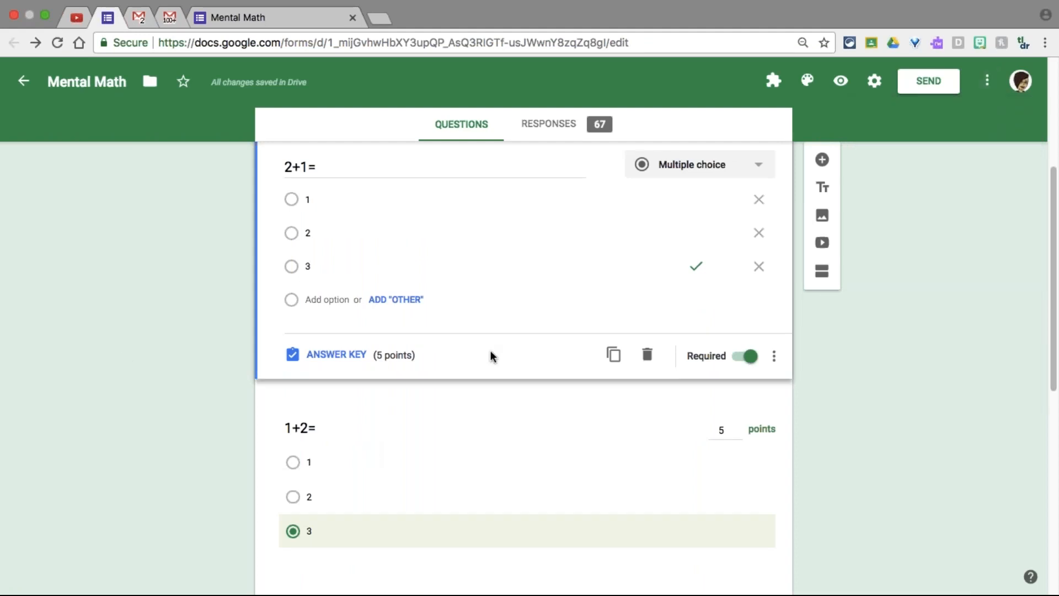
{"action": "left_click", "coordinate": [453, 130]}
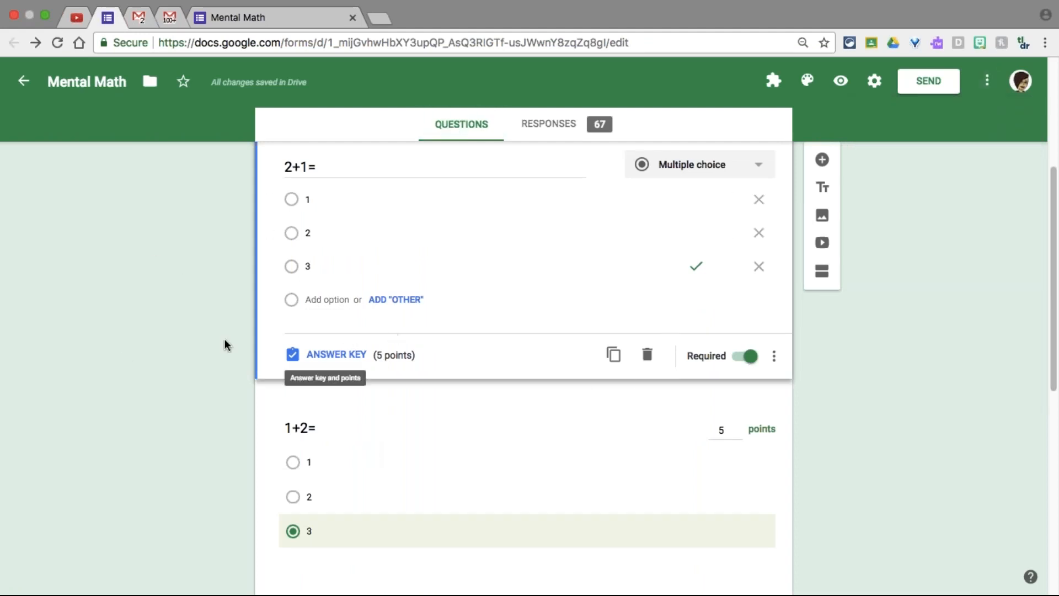
{"action": "scroll", "coordinate": [922, 472], "scroll_direction": "down", "scroll_amount": 1}
{"action": "scroll", "coordinate": [918, 470], "scroll_direction": "up", "scroll_amount": 5}
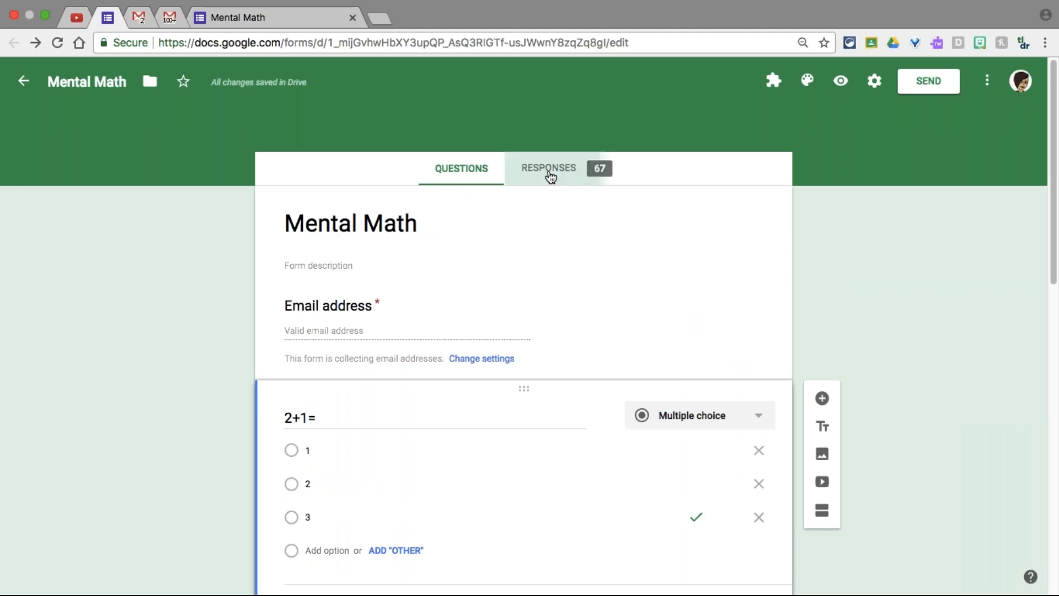
View the response summary: 16.49/20 average and 58 of 67 correct on 2+1=
{"action": "left_click", "coordinate": [550, 172]}
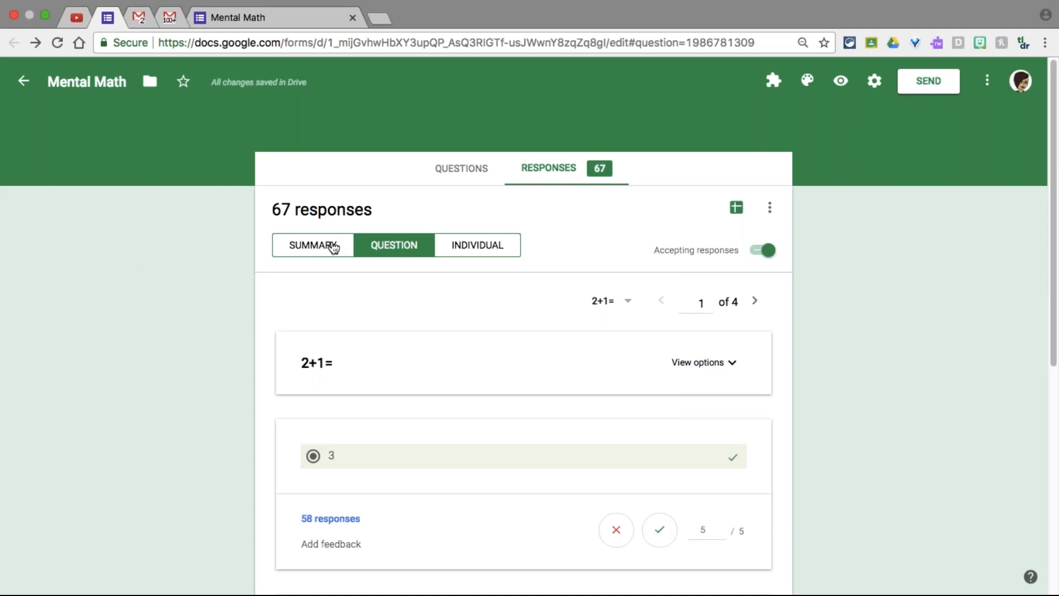
{"action": "left_click", "coordinate": [333, 246]}
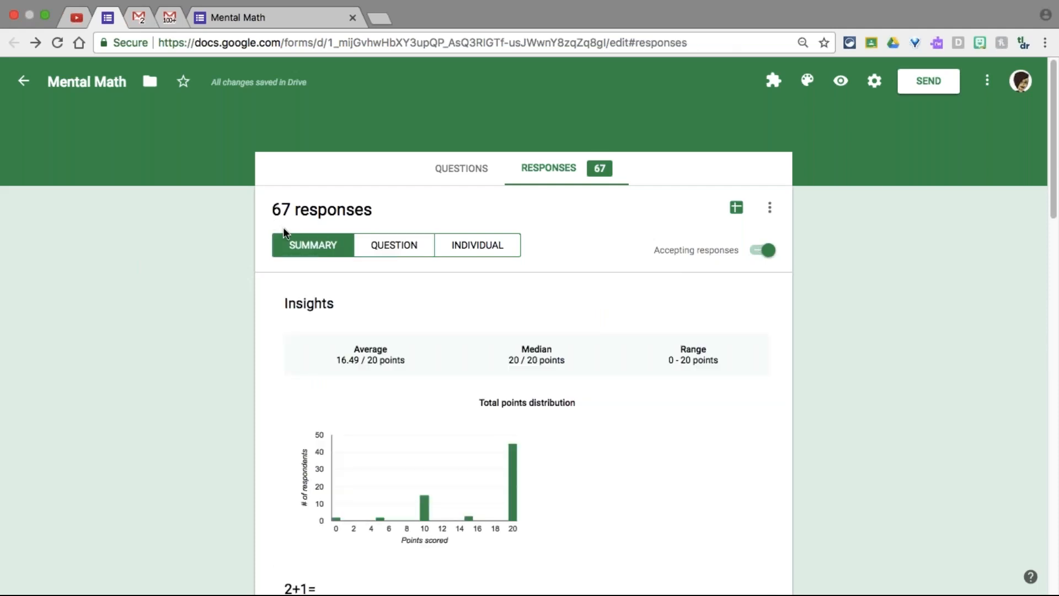
{"action": "scroll", "coordinate": [221, 346], "scroll_direction": "down", "scroll_amount": 2}
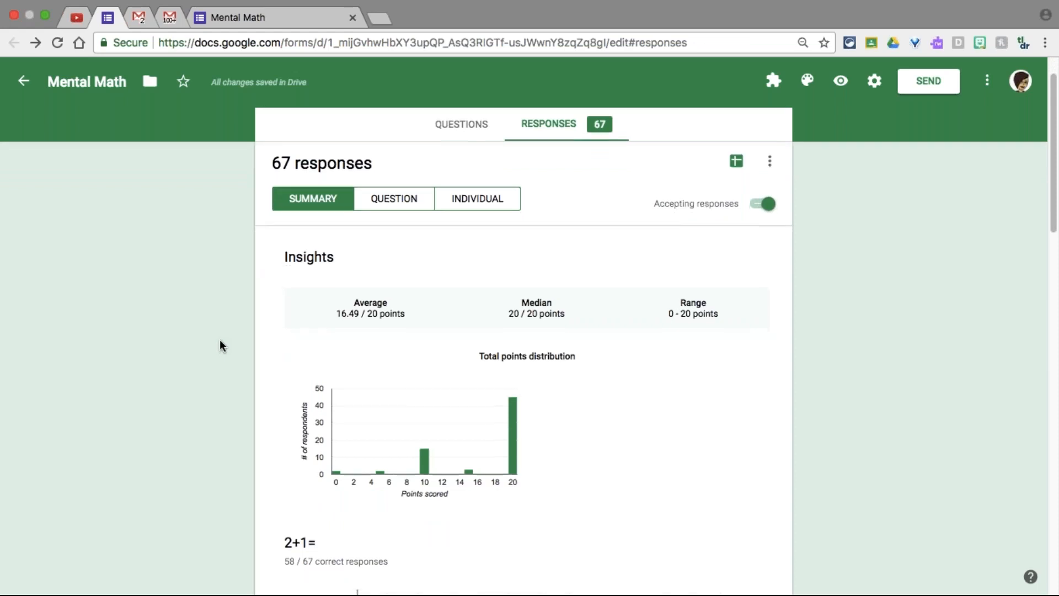
{"action": "scroll", "coordinate": [220, 345], "scroll_direction": "down", "scroll_amount": 2}
{"action": "mouse_move", "coordinate": [349, 437]}
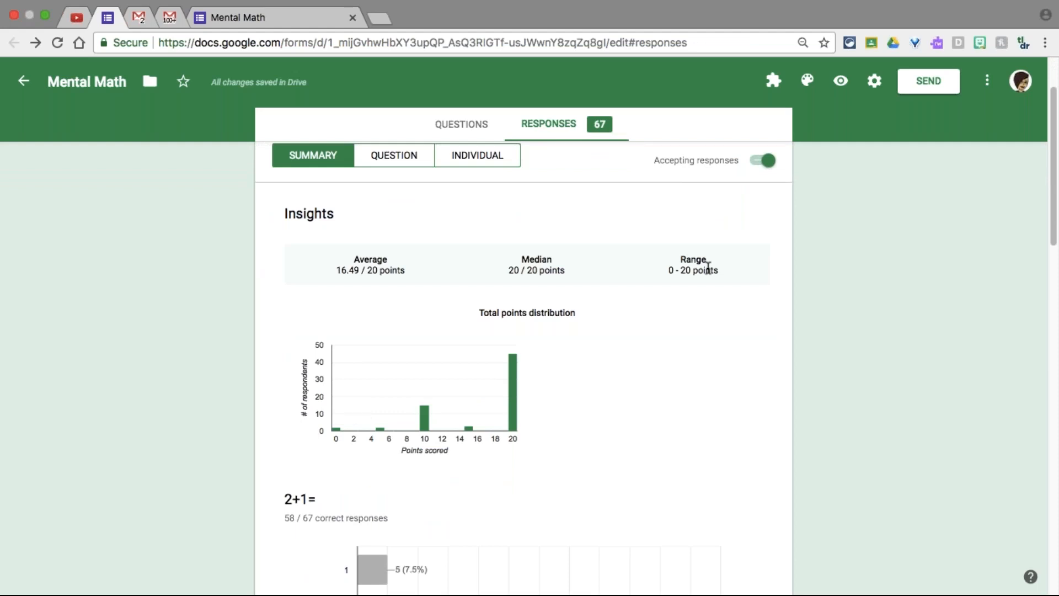
{"action": "scroll", "coordinate": [708, 267], "scroll_direction": "down", "scroll_amount": 1}
{"action": "scroll", "coordinate": [347, 284], "scroll_direction": "down", "scroll_amount": 5}
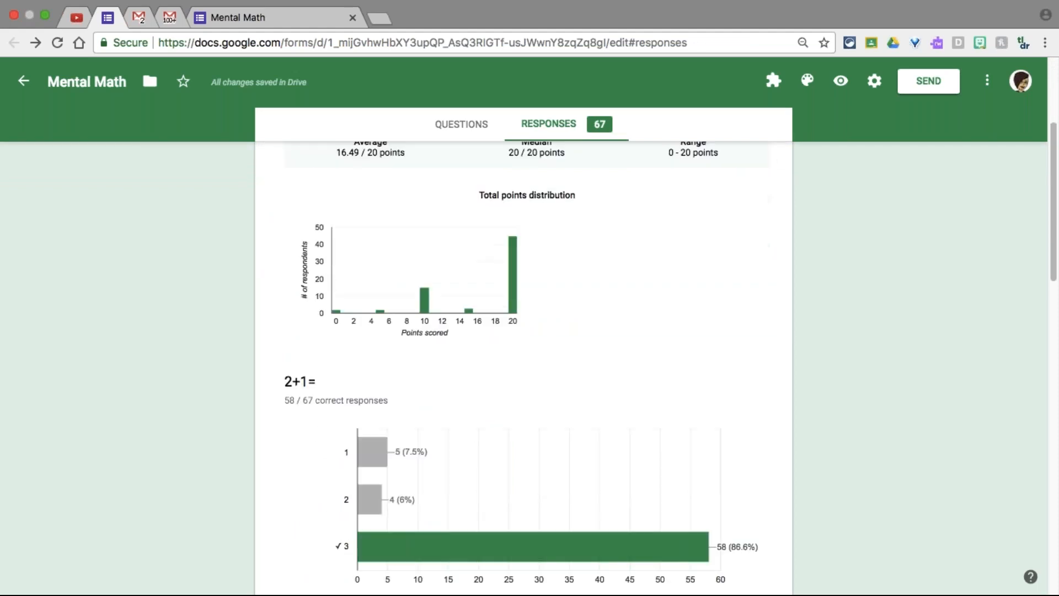
{"action": "mouse_move", "coordinate": [505, 445]}
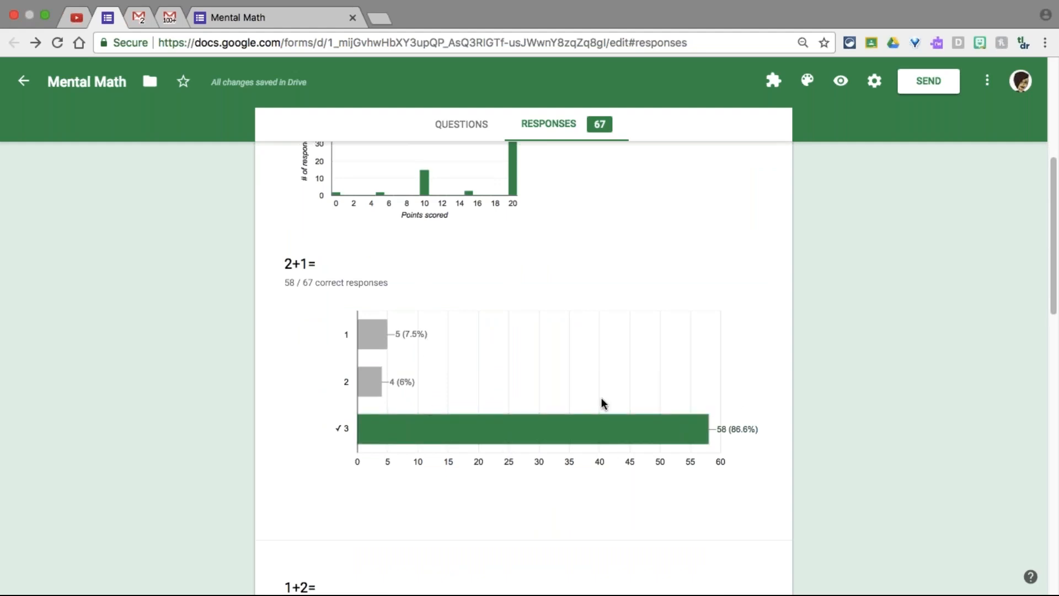
{"action": "mouse_move", "coordinate": [607, 440]}
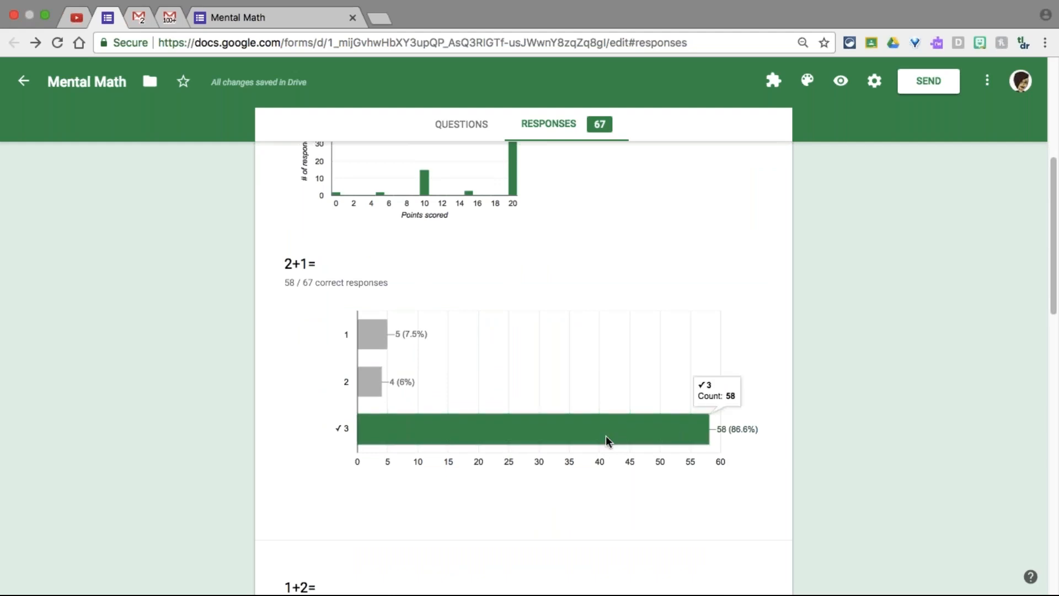
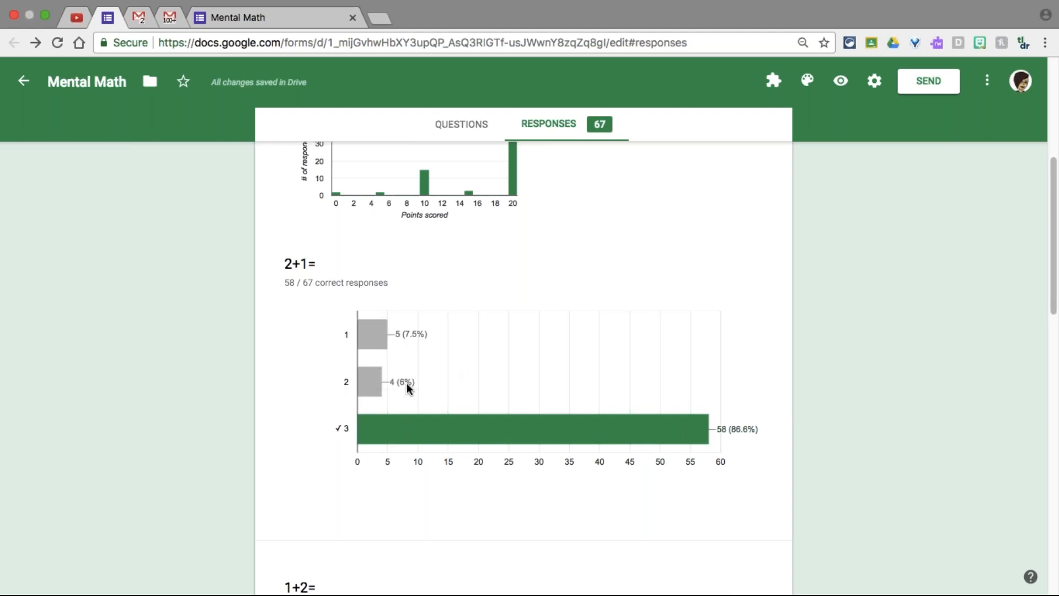
Show responses by question and expand 2+1=: 58 answered 3 (5/5 points), 5 answered 1, 4 answered 2
{"action": "scroll", "coordinate": [326, 478], "scroll_direction": "down", "scroll_amount": 1}
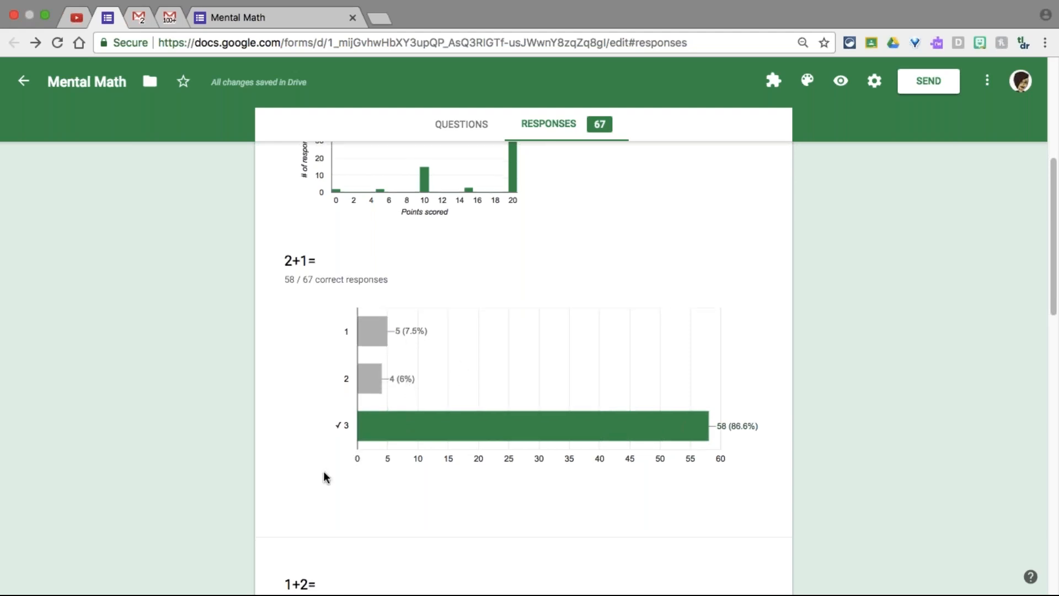
{"action": "scroll", "coordinate": [326, 478], "scroll_direction": "down", "scroll_amount": 5}
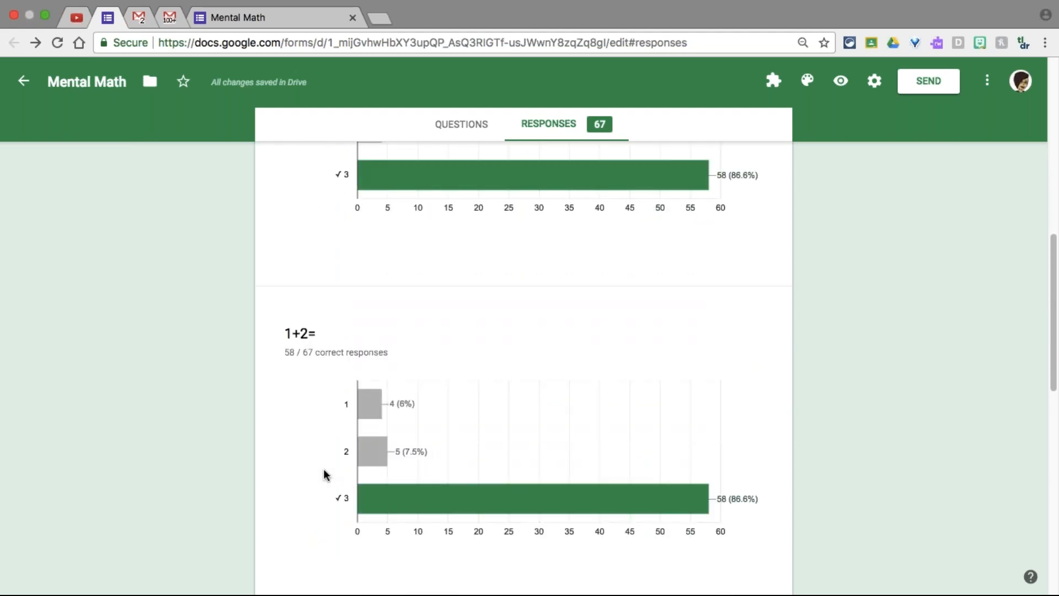
{"action": "scroll", "coordinate": [325, 475], "scroll_direction": "down", "scroll_amount": 1}
{"action": "scroll", "coordinate": [325, 475], "scroll_direction": "down", "scroll_amount": 1}
{"action": "scroll", "coordinate": [326, 475], "scroll_direction": "down", "scroll_amount": 12}
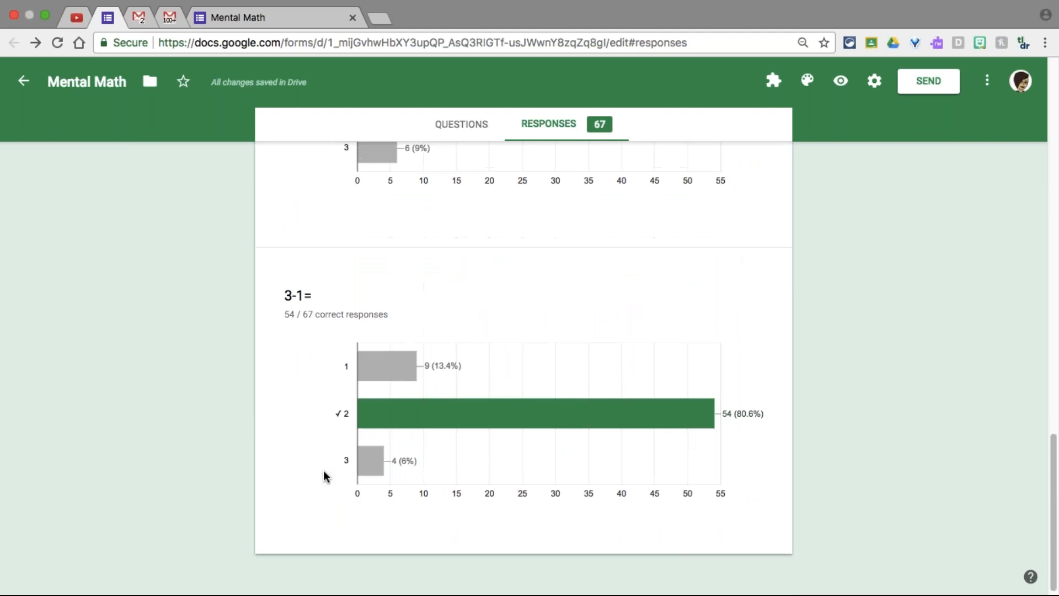
{"action": "scroll", "coordinate": [325, 476], "scroll_direction": "up", "scroll_amount": 20}
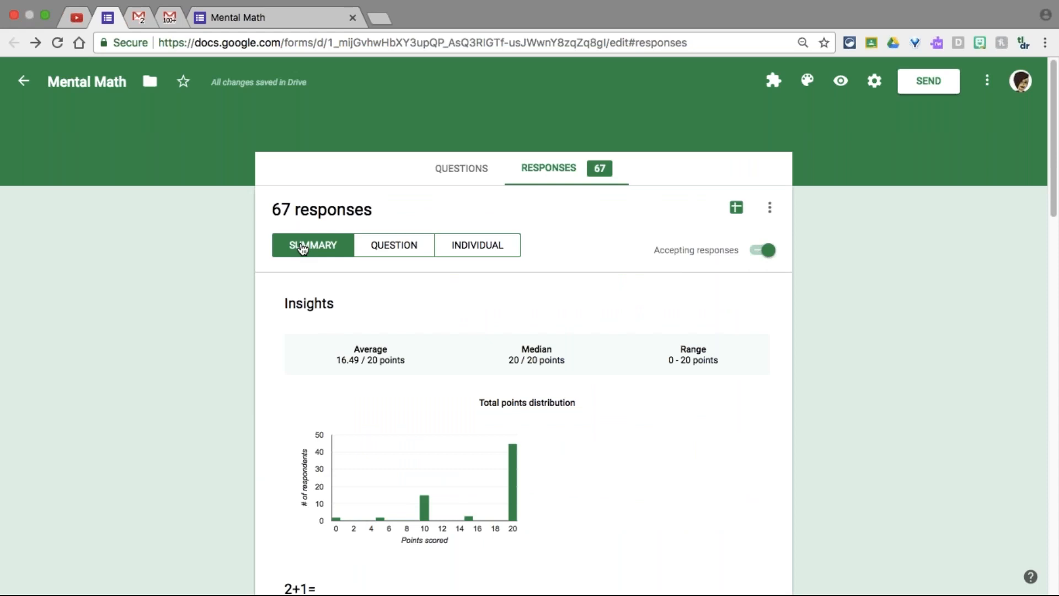
{"action": "left_click", "coordinate": [387, 246]}
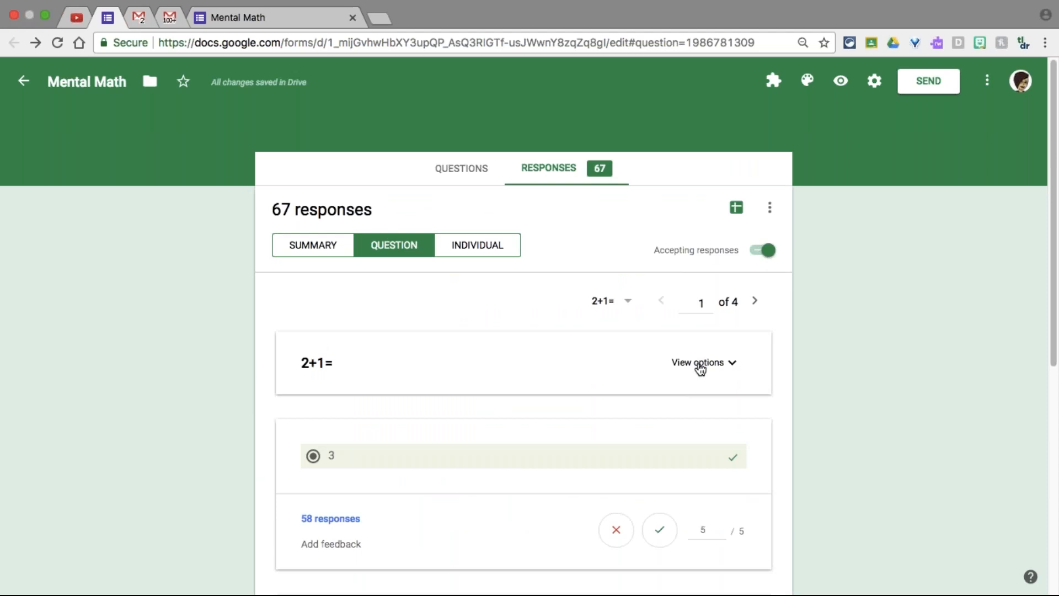
{"action": "left_click", "coordinate": [700, 368]}
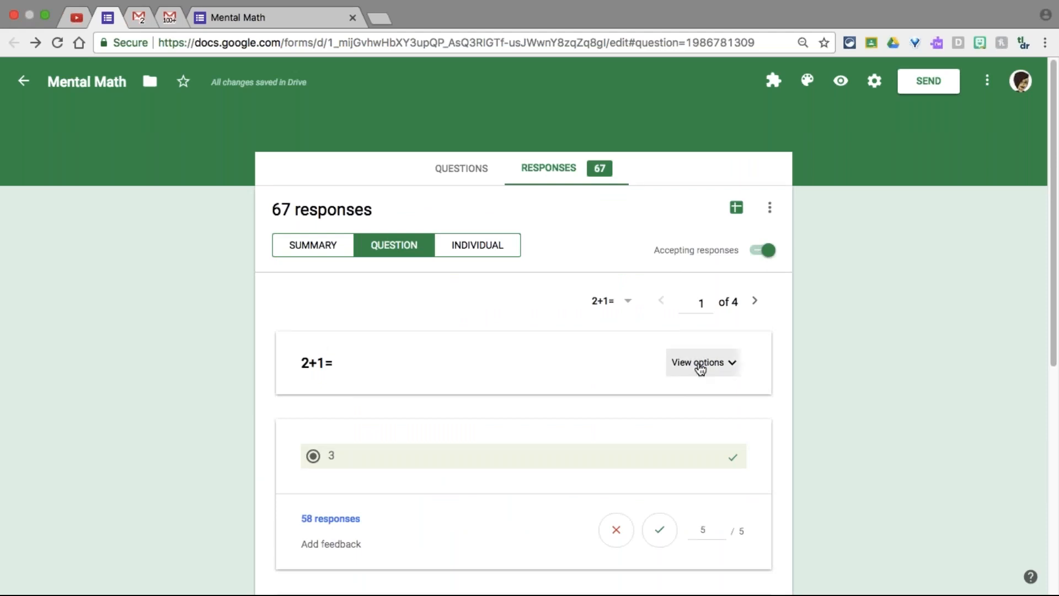
{"action": "left_click", "coordinate": [700, 368]}
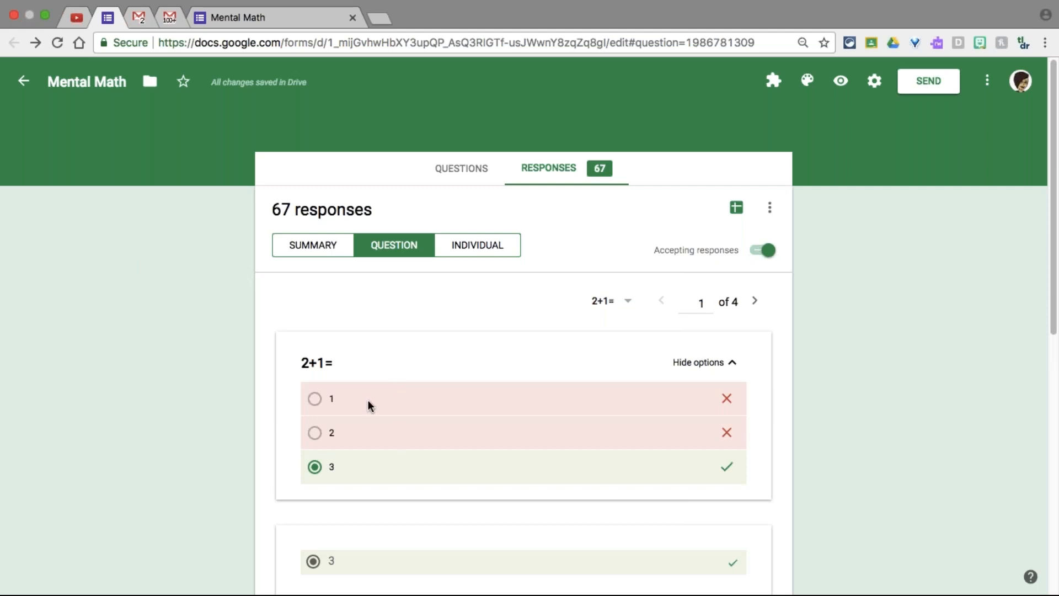
Collapse the 2+1= answer choices again
{"action": "scroll", "coordinate": [199, 448], "scroll_direction": "down", "scroll_amount": 3}
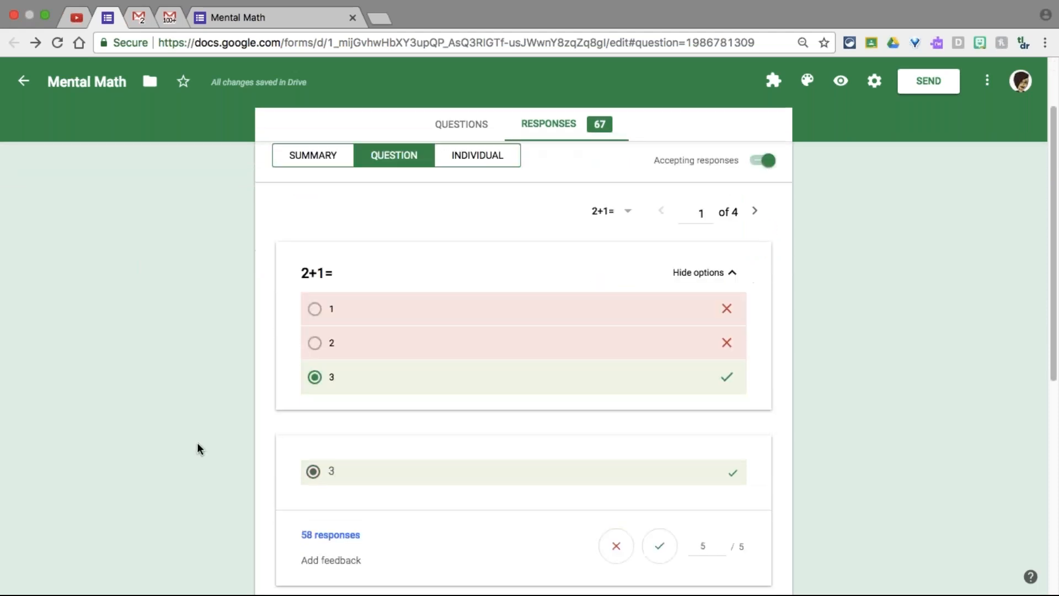
{"action": "scroll", "coordinate": [221, 450], "scroll_direction": "down", "scroll_amount": 1}
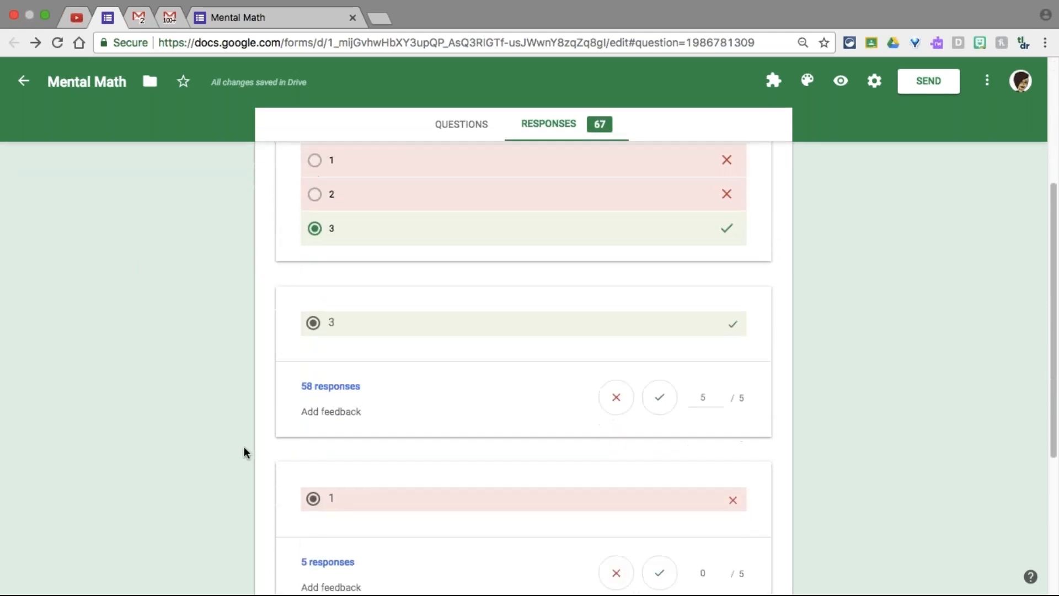
{"action": "scroll", "coordinate": [683, 357], "scroll_direction": "up", "scroll_amount": 1}
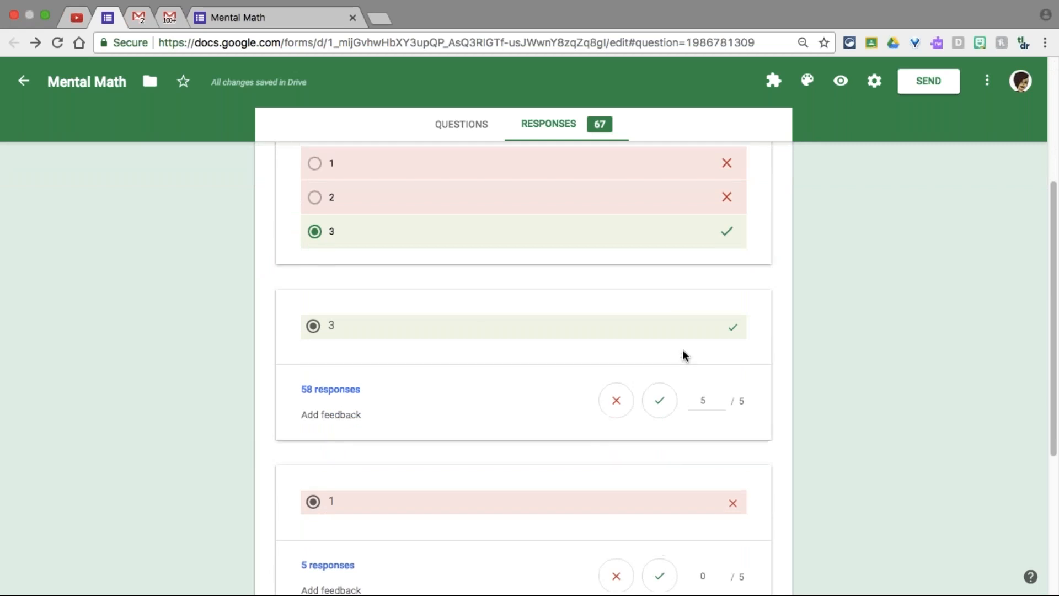
{"action": "scroll", "coordinate": [684, 356], "scroll_direction": "up", "scroll_amount": 2}
{"action": "left_click", "coordinate": [691, 243]}
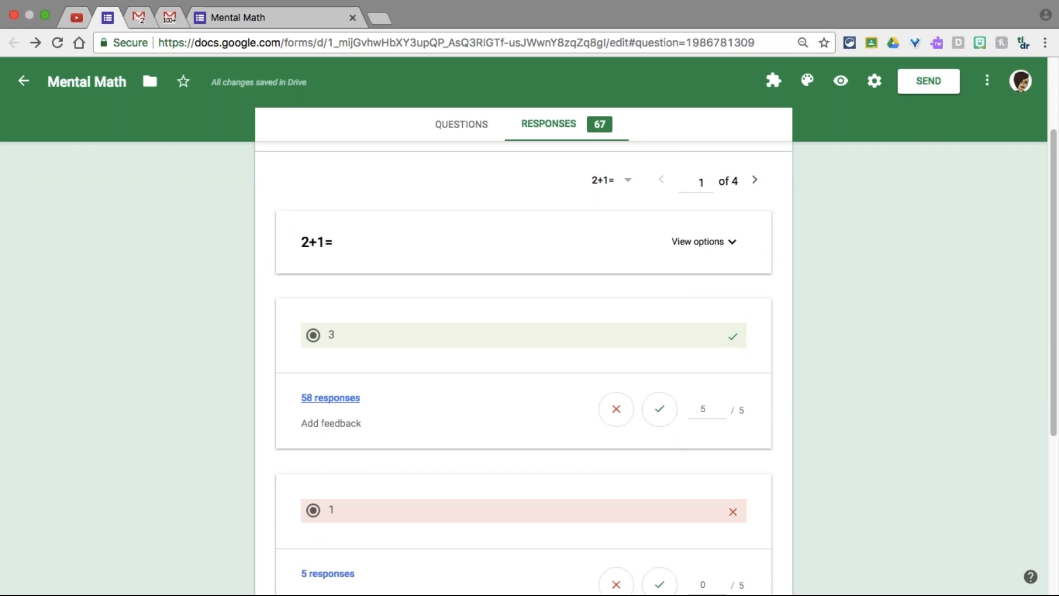
Start adding feedback for the correct answer 3, then cancel without saving
{"action": "scroll", "coordinate": [313, 430], "scroll_direction": "down", "scroll_amount": 1}
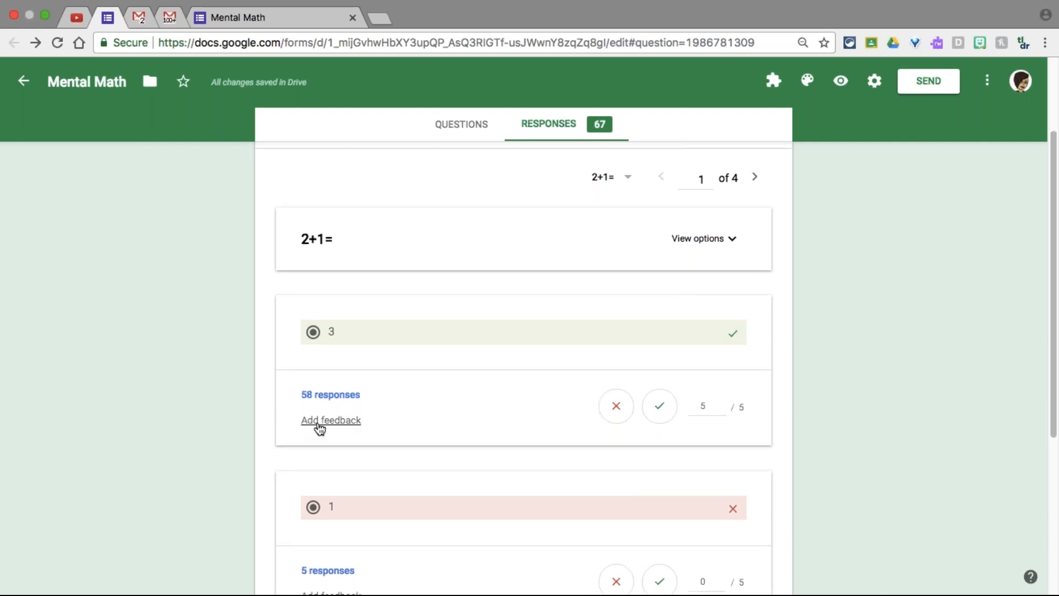
{"action": "left_click", "coordinate": [319, 422]}
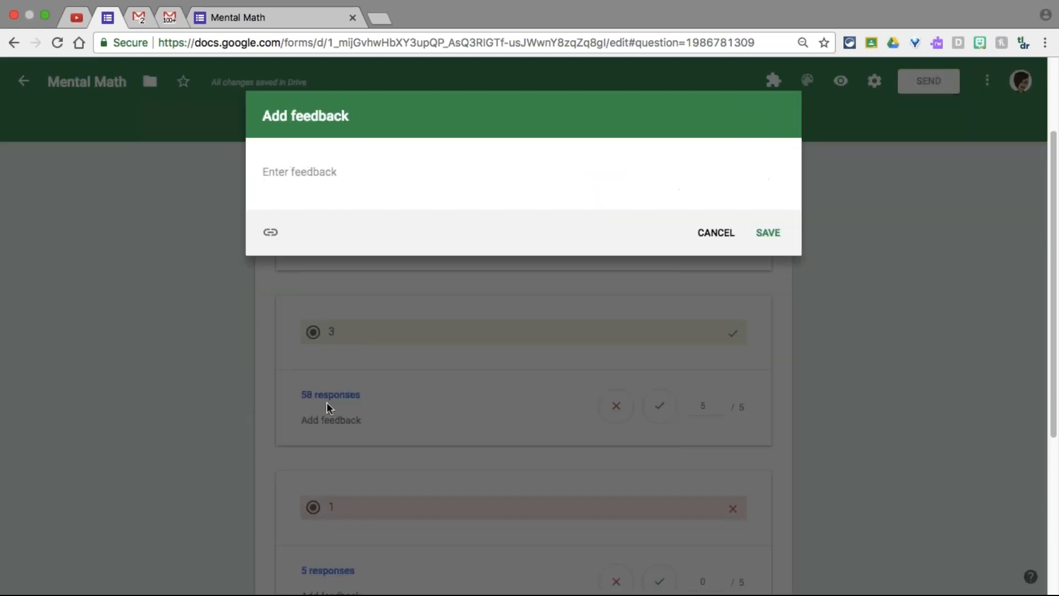
{"action": "left_click", "coordinate": [716, 232]}
{"action": "scroll", "coordinate": [527, 424], "scroll_direction": "down", "scroll_amount": 4}
{"action": "scroll", "coordinate": [528, 425], "scroll_direction": "up", "scroll_amount": 1}
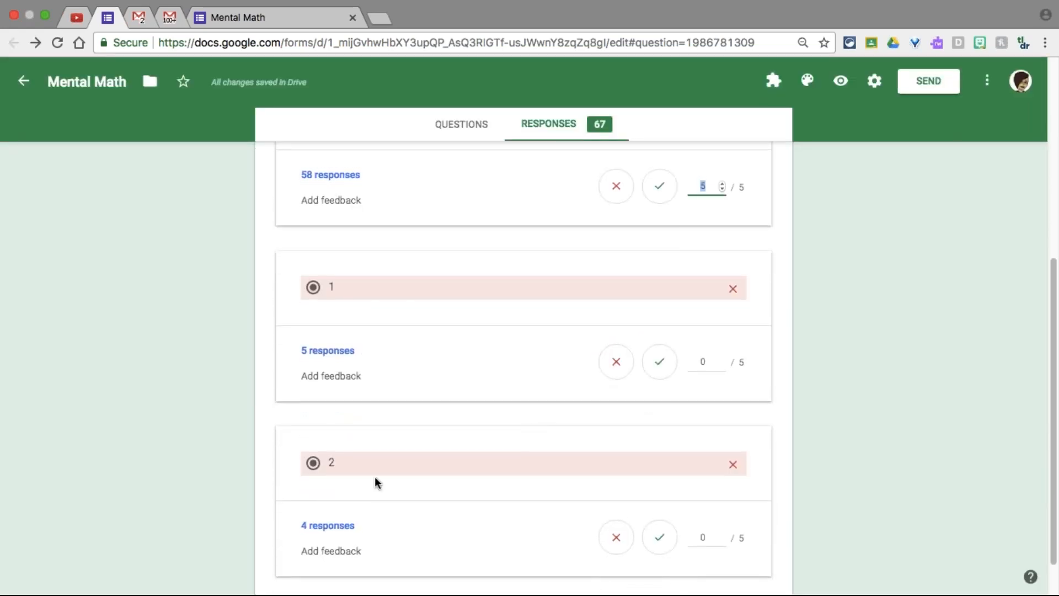
{"action": "scroll", "coordinate": [399, 504], "scroll_direction": "down", "scroll_amount": 2}
{"action": "scroll", "coordinate": [399, 501], "scroll_direction": "up", "scroll_amount": 7}
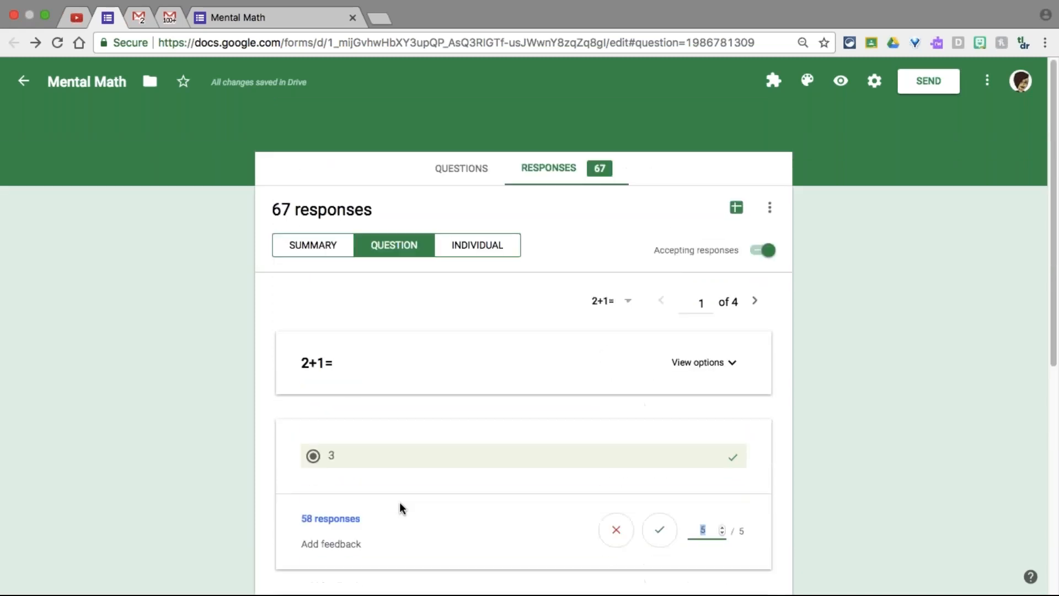
Switch to individual responses and scroll through Response 7
{"action": "left_click", "coordinate": [473, 251]}
{"action": "left_click", "coordinate": [474, 251]}
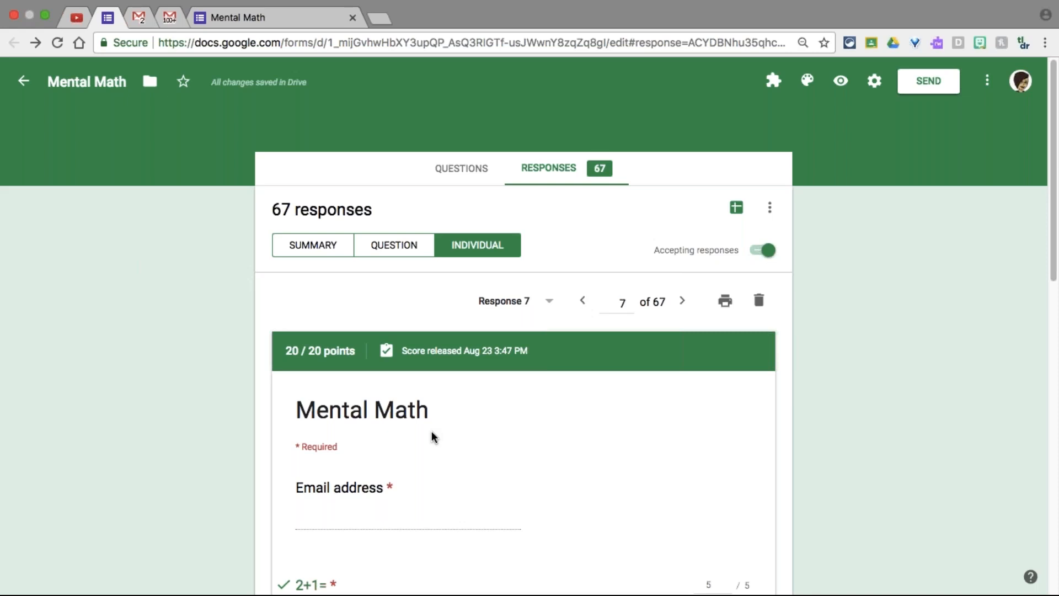
{"action": "scroll", "coordinate": [434, 437], "scroll_direction": "down", "scroll_amount": 3}
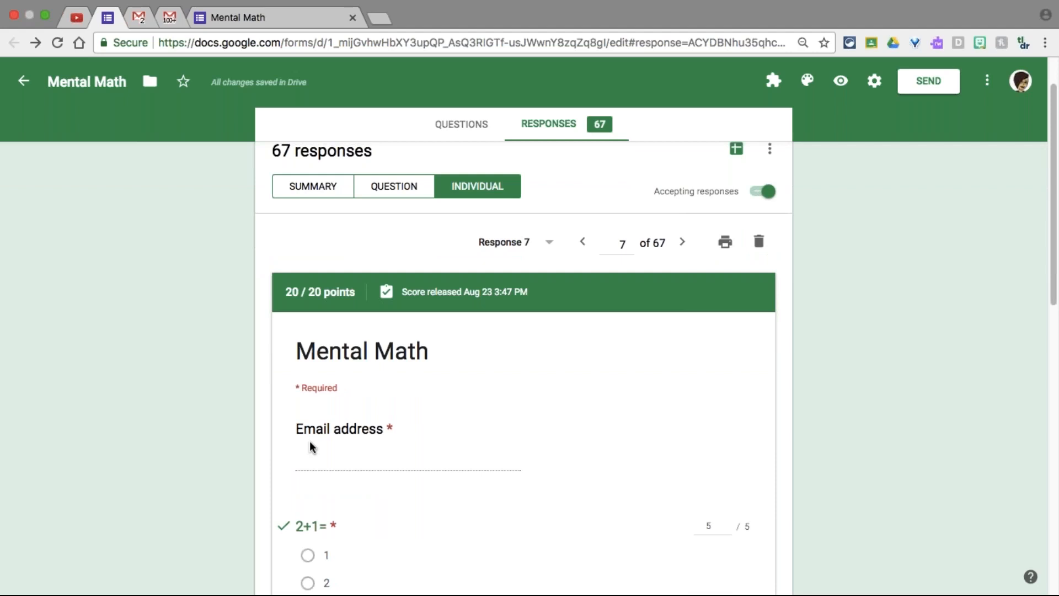
{"action": "scroll", "coordinate": [312, 447], "scroll_direction": "down", "scroll_amount": 1}
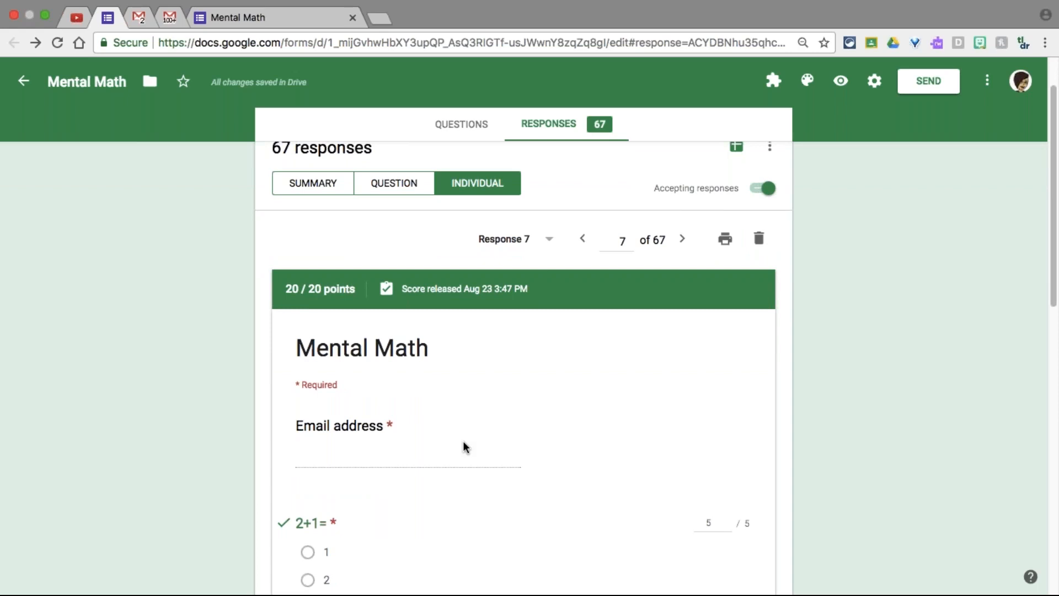
{"action": "scroll", "coordinate": [463, 445], "scroll_direction": "down", "scroll_amount": 12}
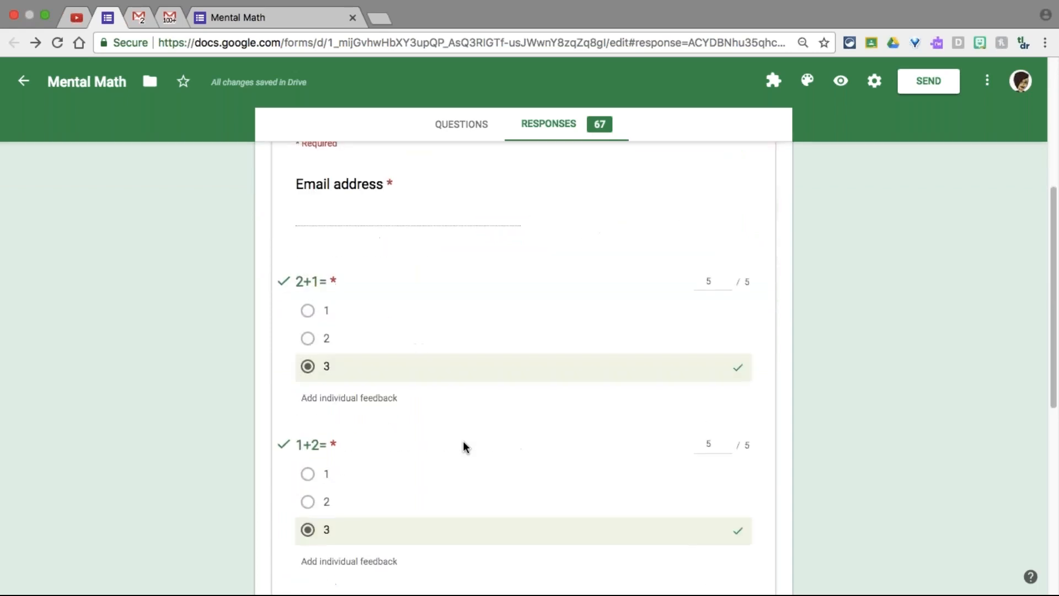
{"action": "scroll", "coordinate": [462, 441], "scroll_direction": "up", "scroll_amount": 12}
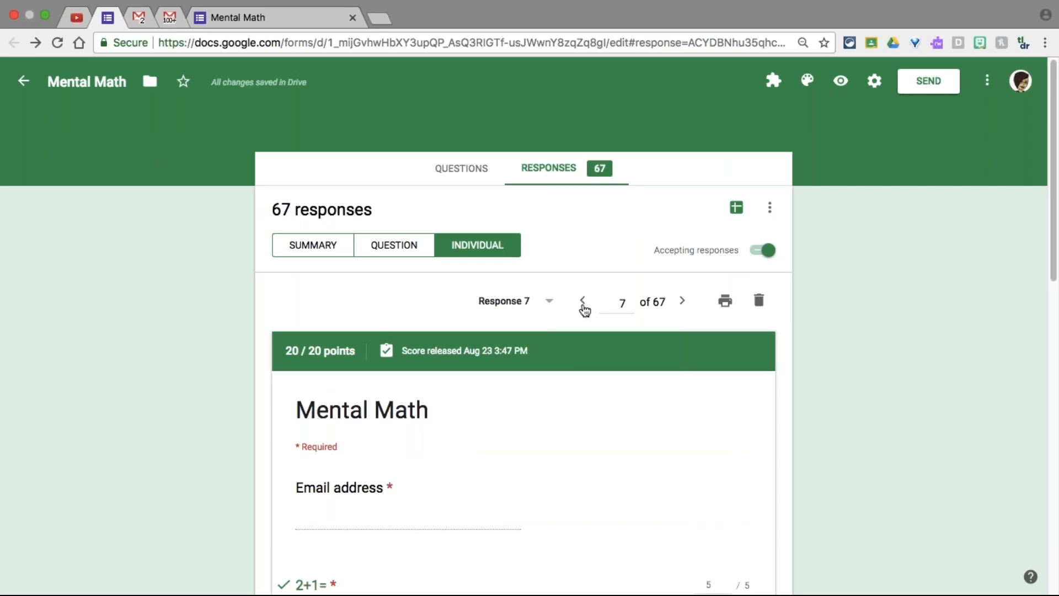
Move to Response 8 of 67 and review its 20/20 score
{"action": "left_click", "coordinate": [683, 305]}
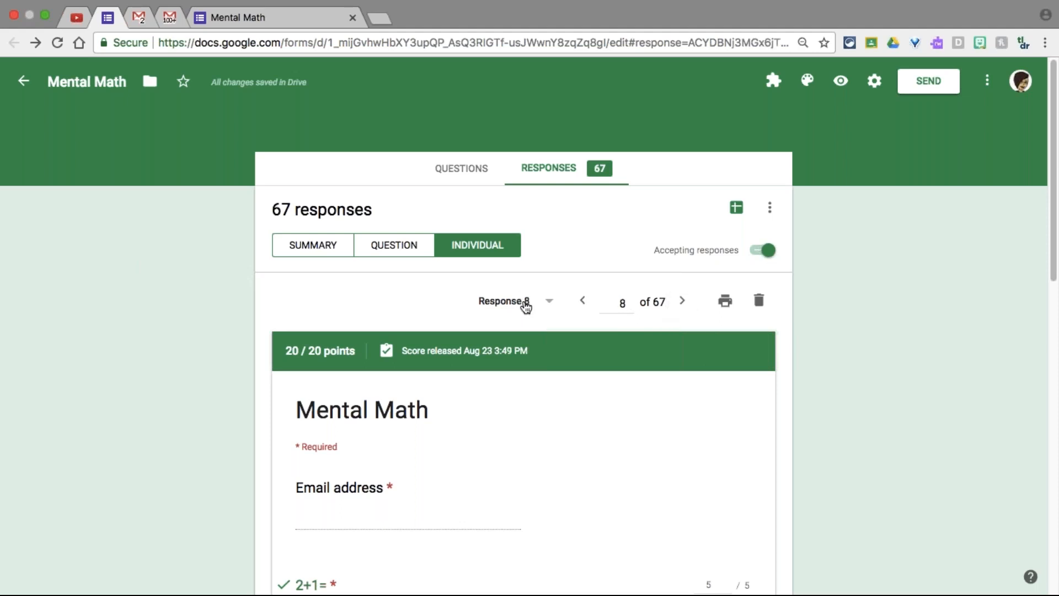
{"action": "scroll", "coordinate": [635, 425], "scroll_direction": "down", "scroll_amount": 1}
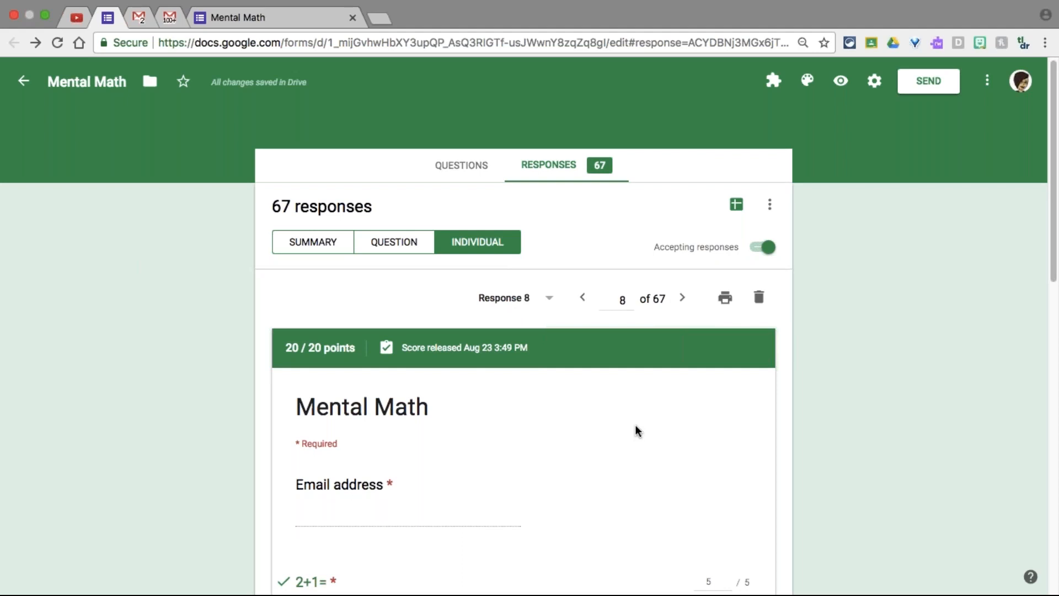
{"action": "scroll", "coordinate": [635, 425], "scroll_direction": "down", "scroll_amount": 5}
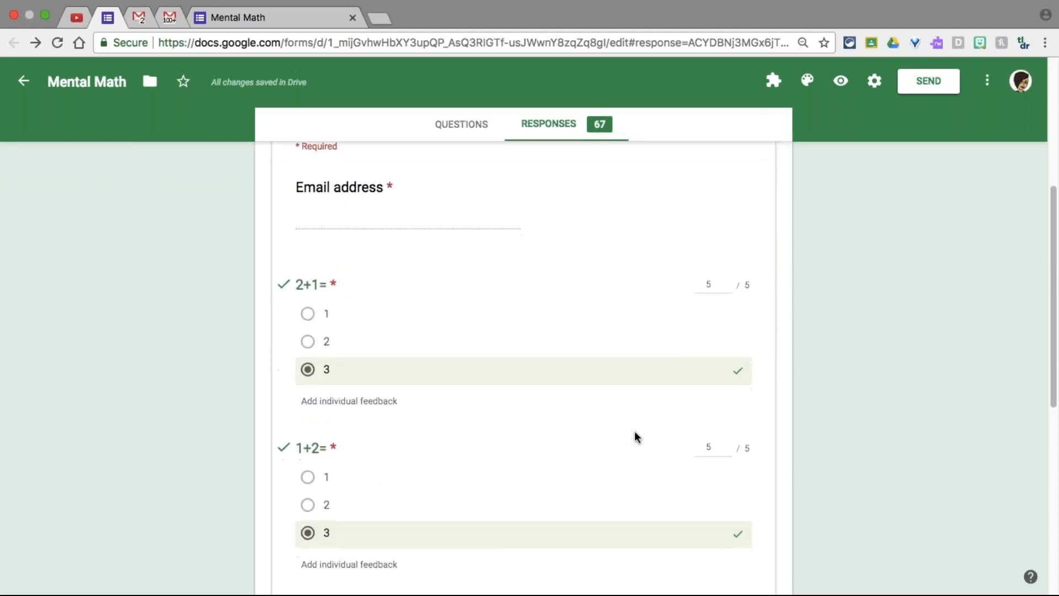
{"action": "scroll", "coordinate": [634, 437], "scroll_direction": "down", "scroll_amount": 1}
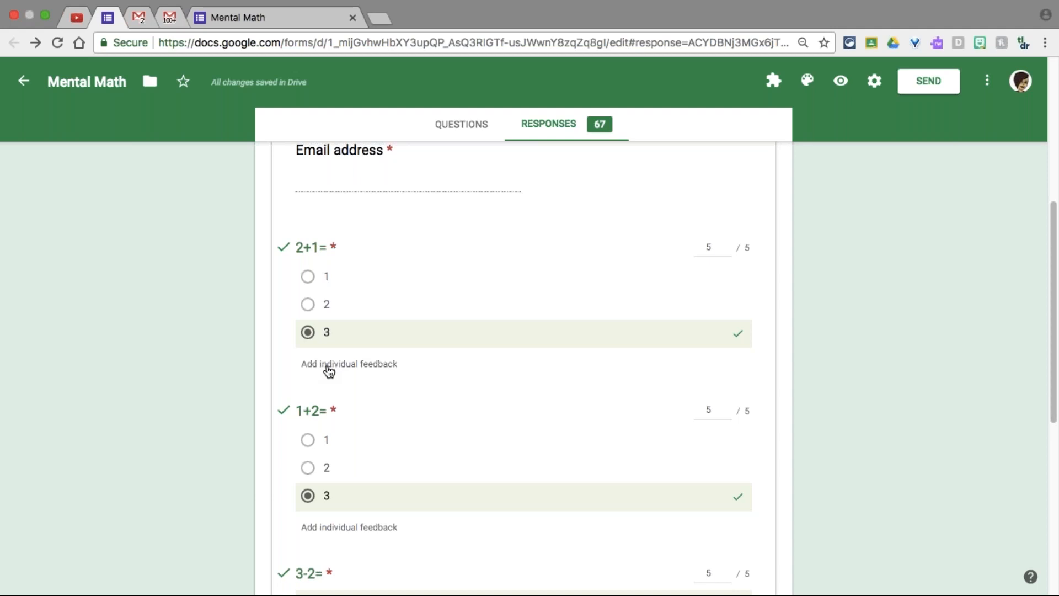
{"action": "scroll", "coordinate": [327, 367], "scroll_direction": "up", "scroll_amount": 1}
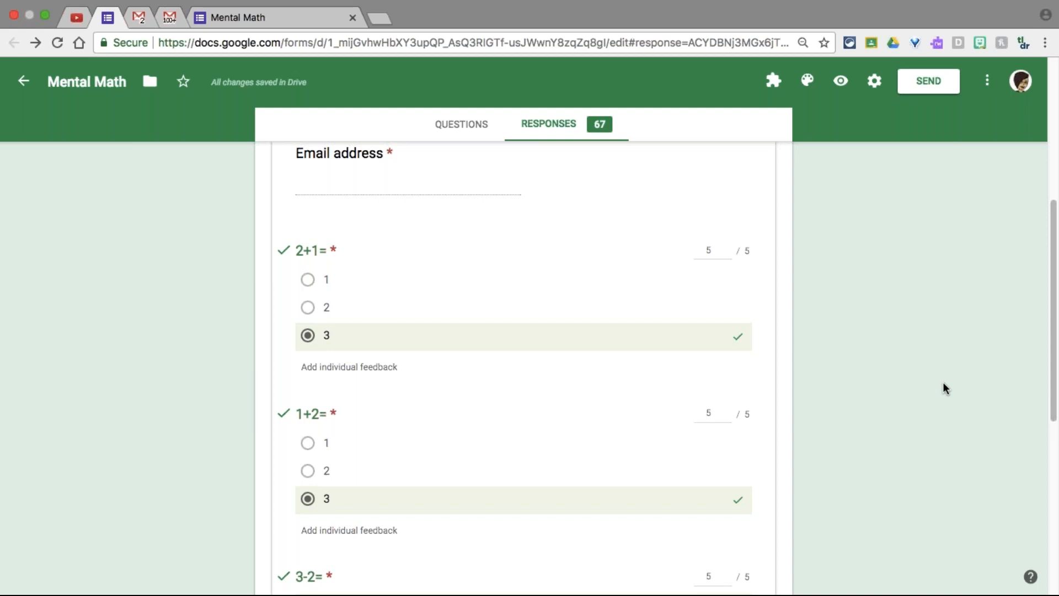
{"action": "scroll", "coordinate": [937, 380], "scroll_direction": "up", "scroll_amount": 6}
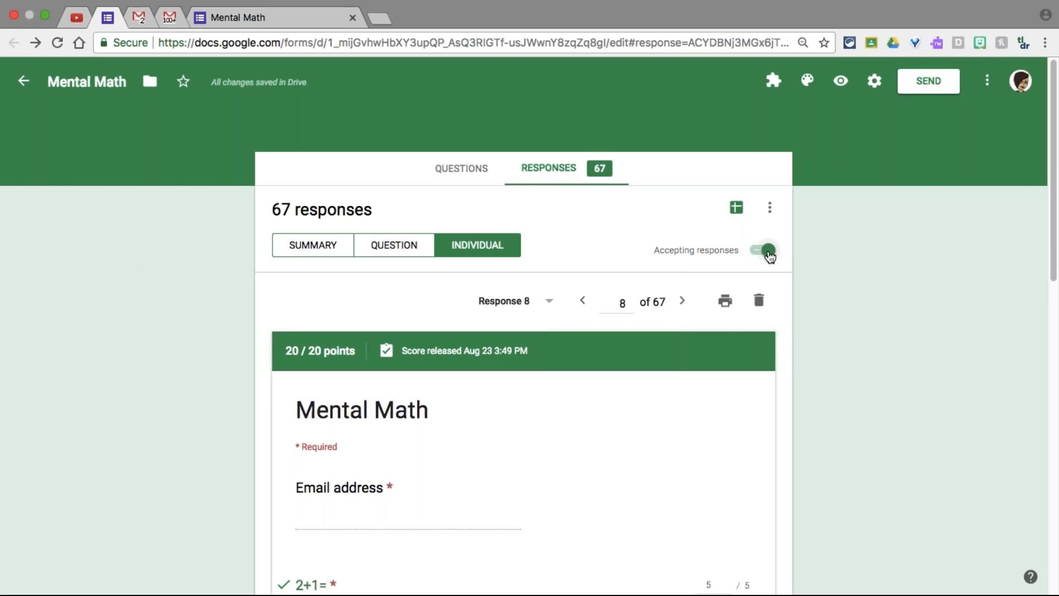
{"action": "left_click", "coordinate": [768, 251]}
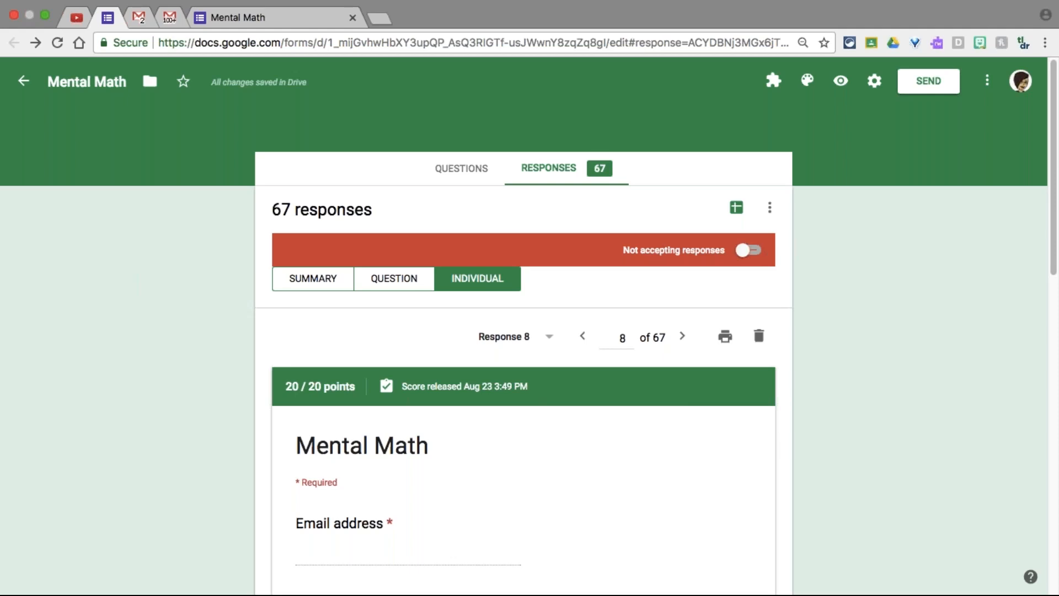
{"action": "left_click", "coordinate": [752, 251]}
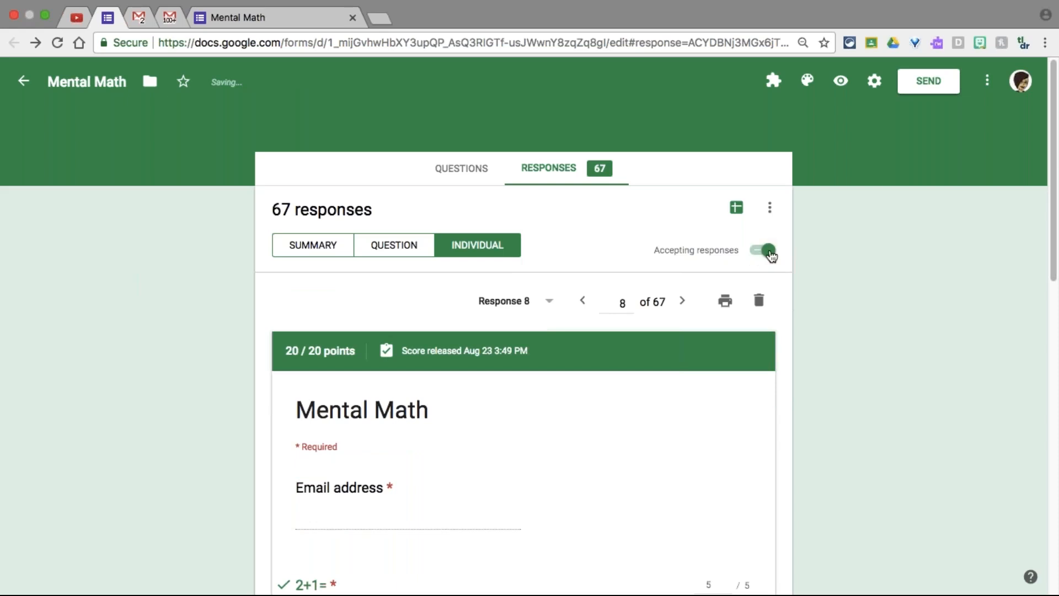
{"action": "left_click", "coordinate": [769, 252]}
{"action": "left_click", "coordinate": [753, 251]}
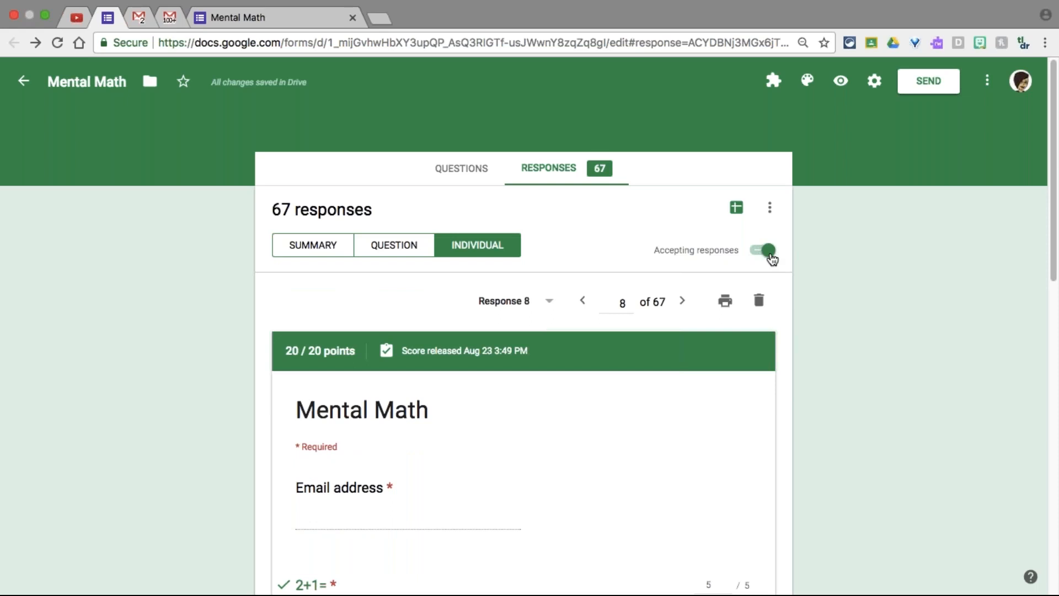
{"action": "left_click", "coordinate": [768, 251]}
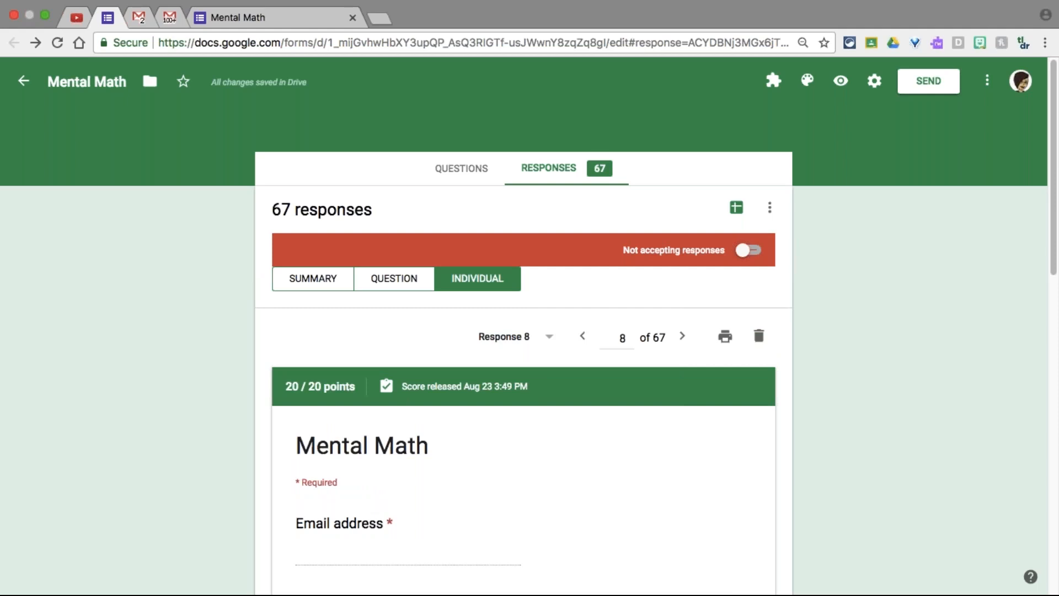
{"action": "left_click", "coordinate": [748, 250]}
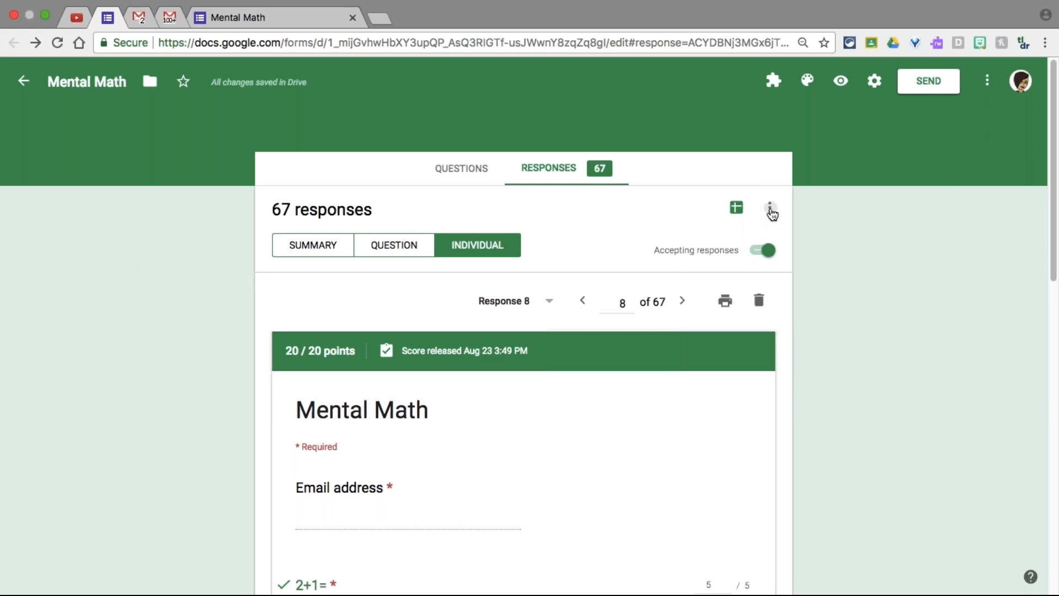
{"action": "left_click", "coordinate": [770, 209]}
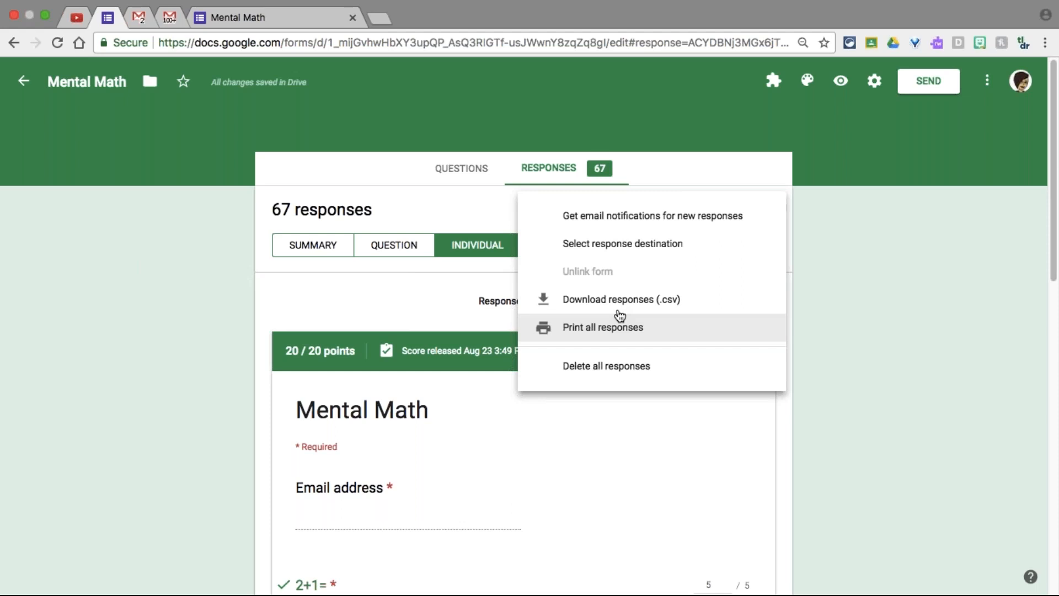
{"action": "left_click", "coordinate": [892, 307]}
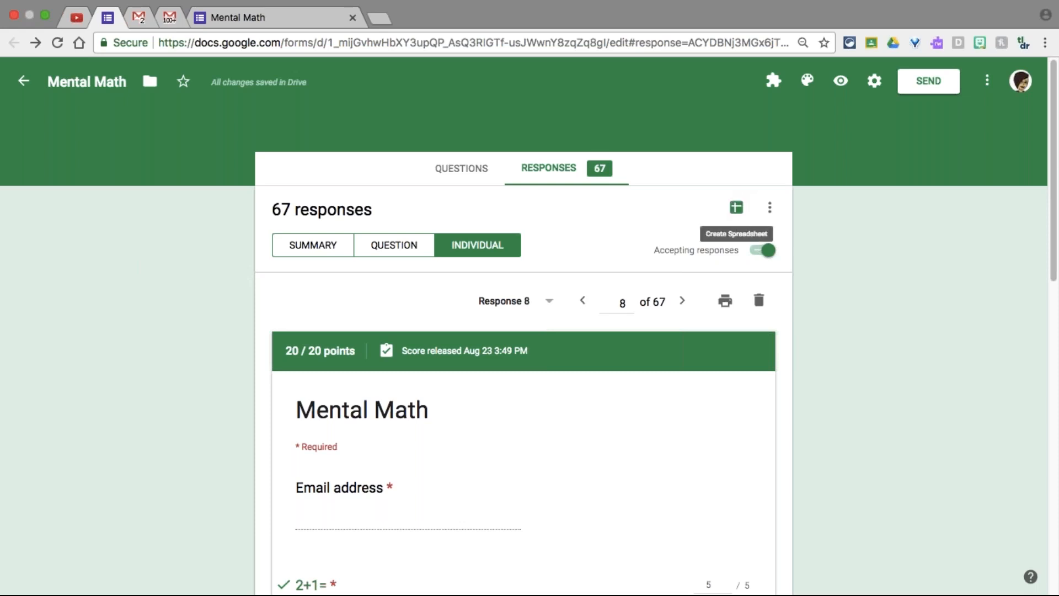
{"action": "left_click", "coordinate": [449, 170]}
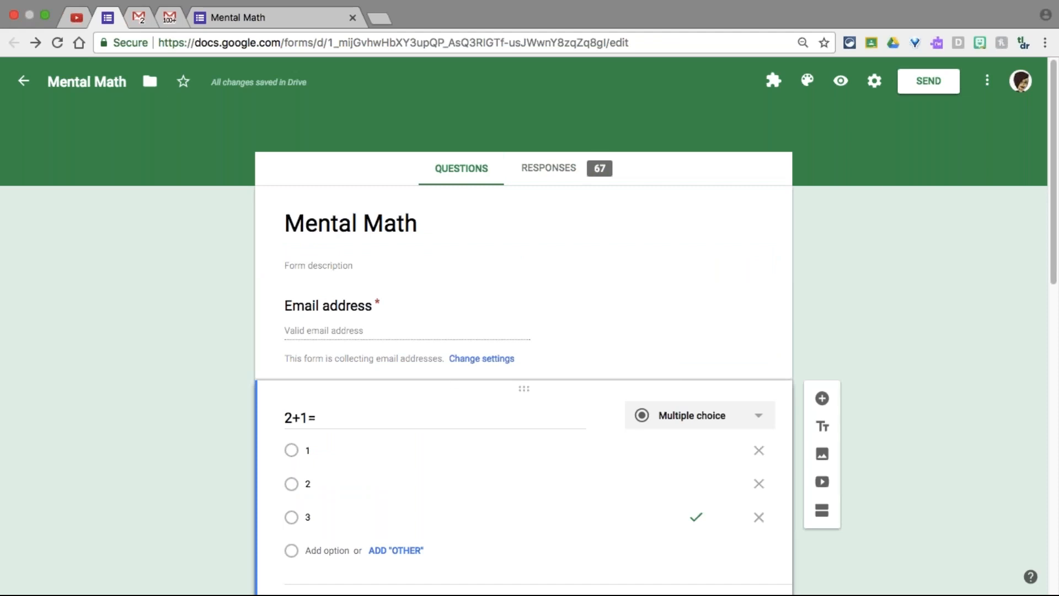
{"action": "left_click", "coordinate": [548, 168]}
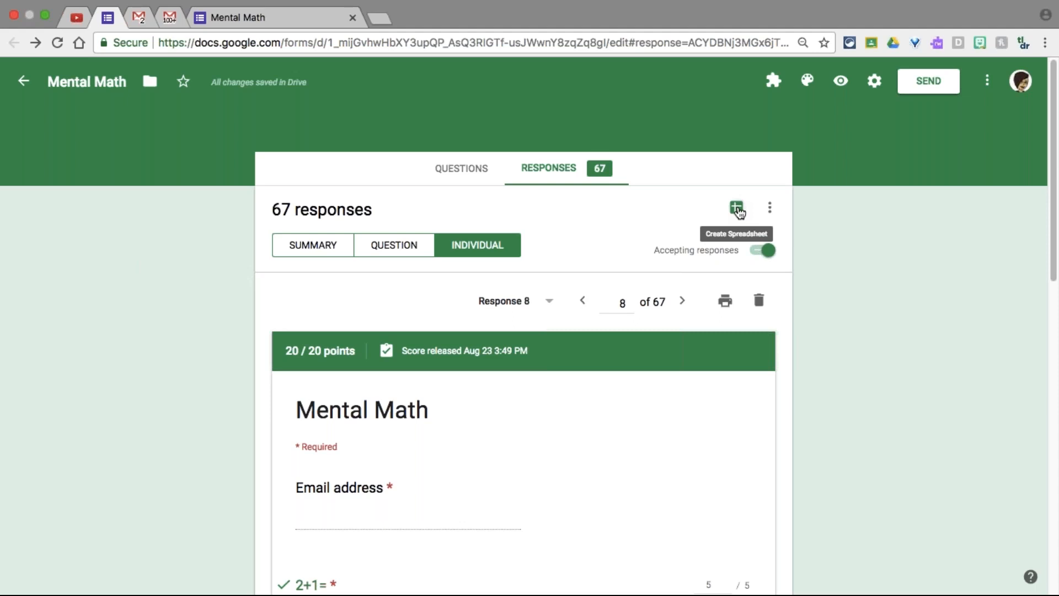
Open the response destination dialog with the green Create Spreadsheet icon
{"action": "left_click", "coordinate": [737, 209]}
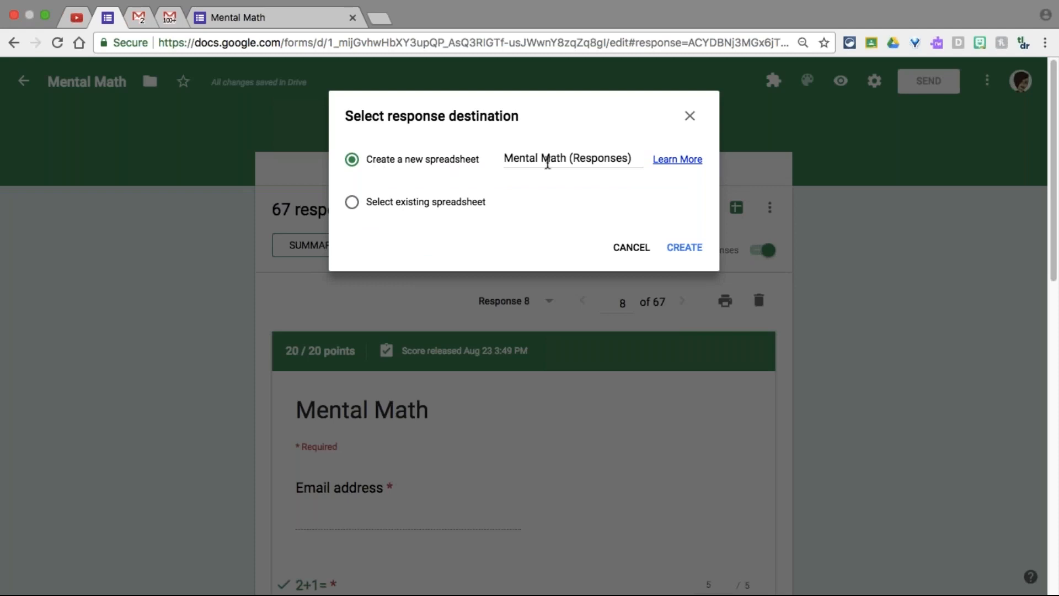
Try the existing-spreadsheet option, then create a new Mental Math (Responses) spreadsheet instead
{"action": "left_click", "coordinate": [548, 160]}
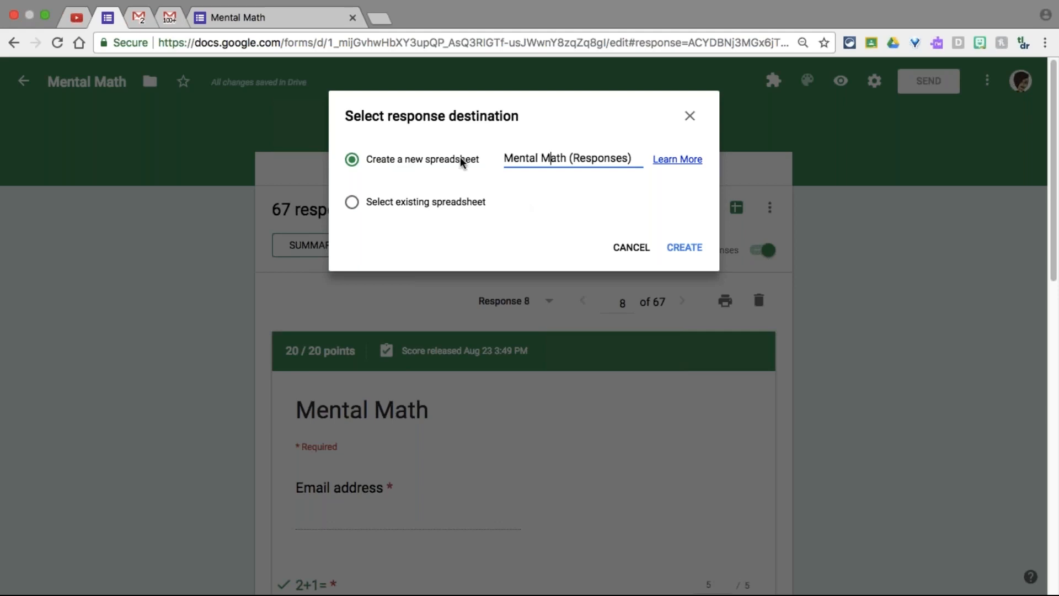
{"action": "left_click", "coordinate": [452, 208]}
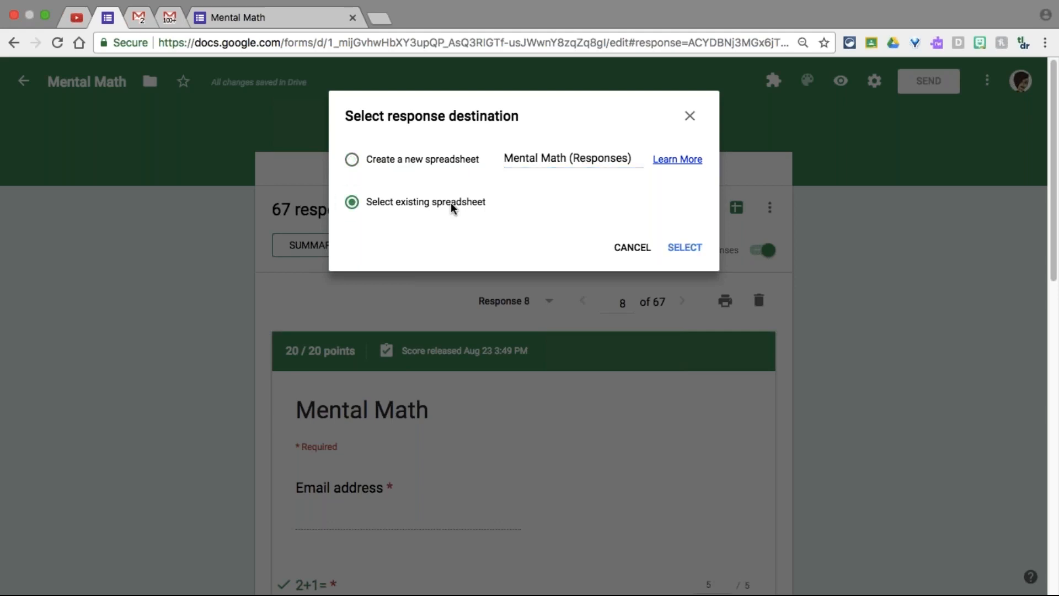
{"action": "double_click", "coordinate": [452, 205]}
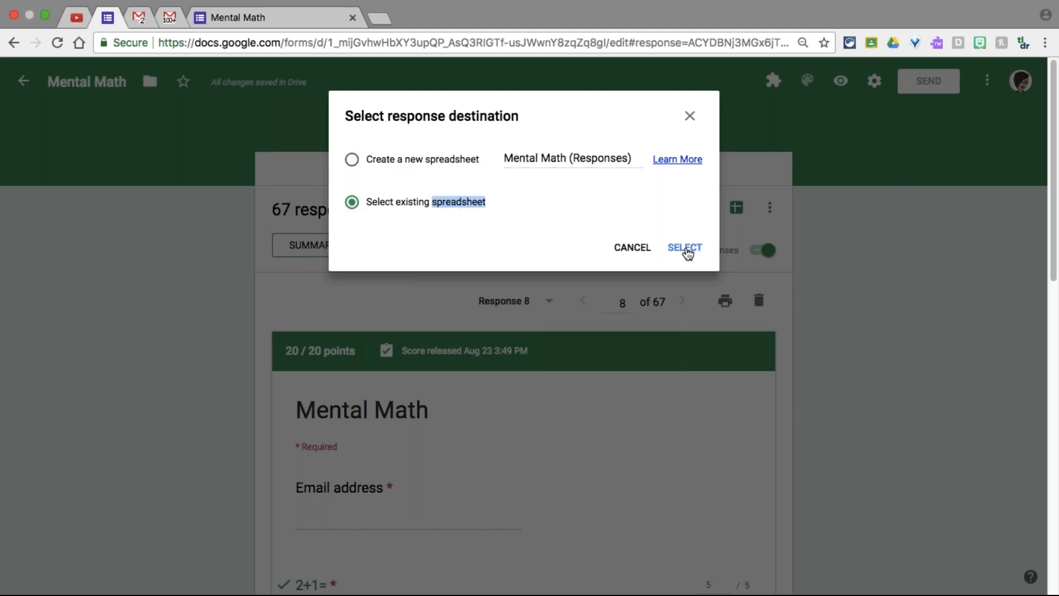
{"action": "left_click", "coordinate": [514, 226]}
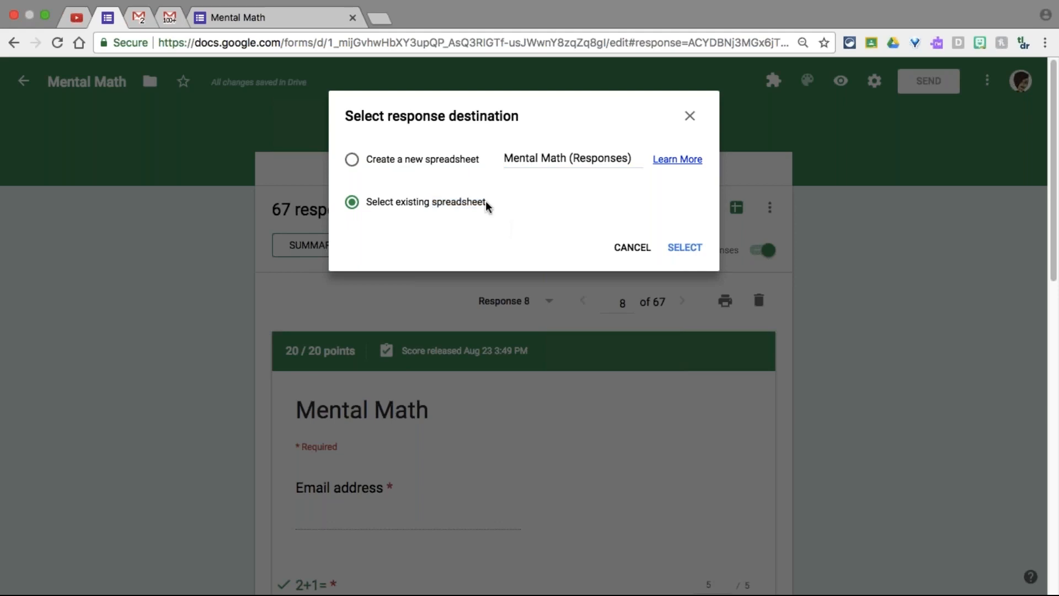
{"action": "left_click", "coordinate": [435, 159]}
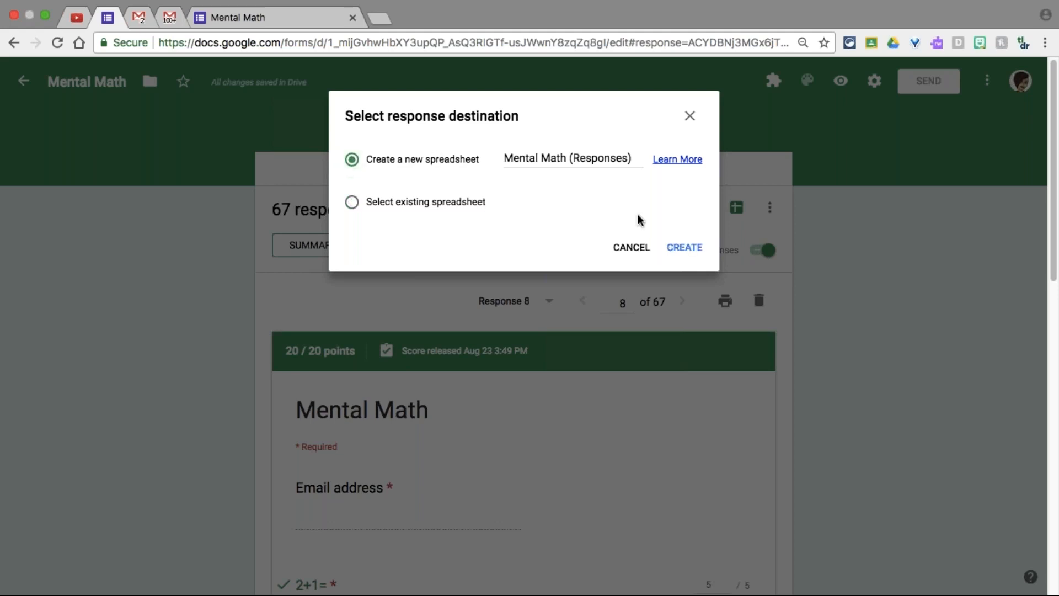
{"action": "left_click", "coordinate": [683, 247]}
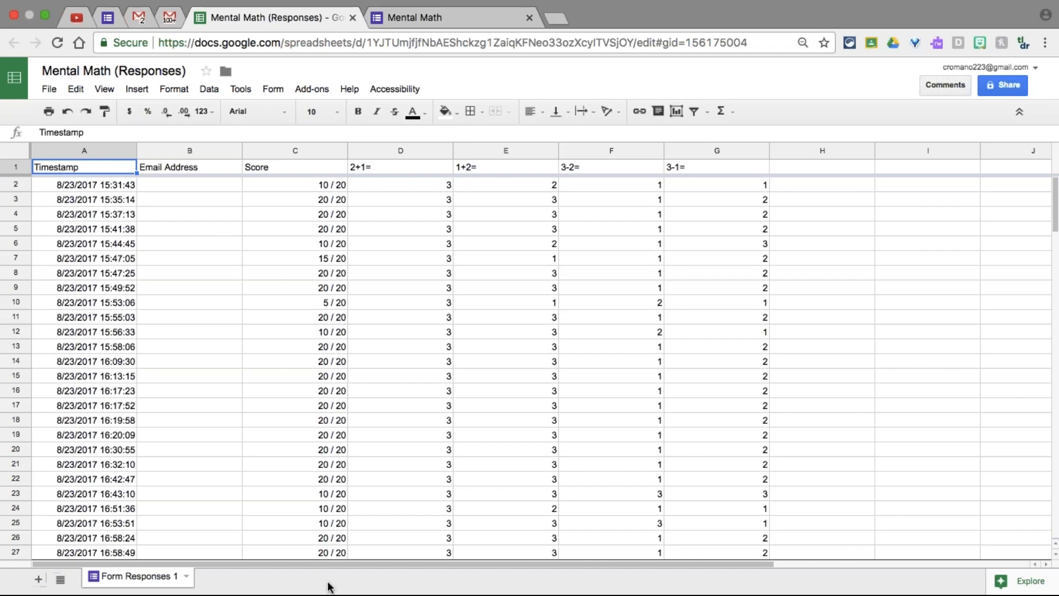
Add blank Sheet2 and Sheet3, select Form Responses 1, and return to the form's responses
{"action": "left_click", "coordinate": [38, 579]}
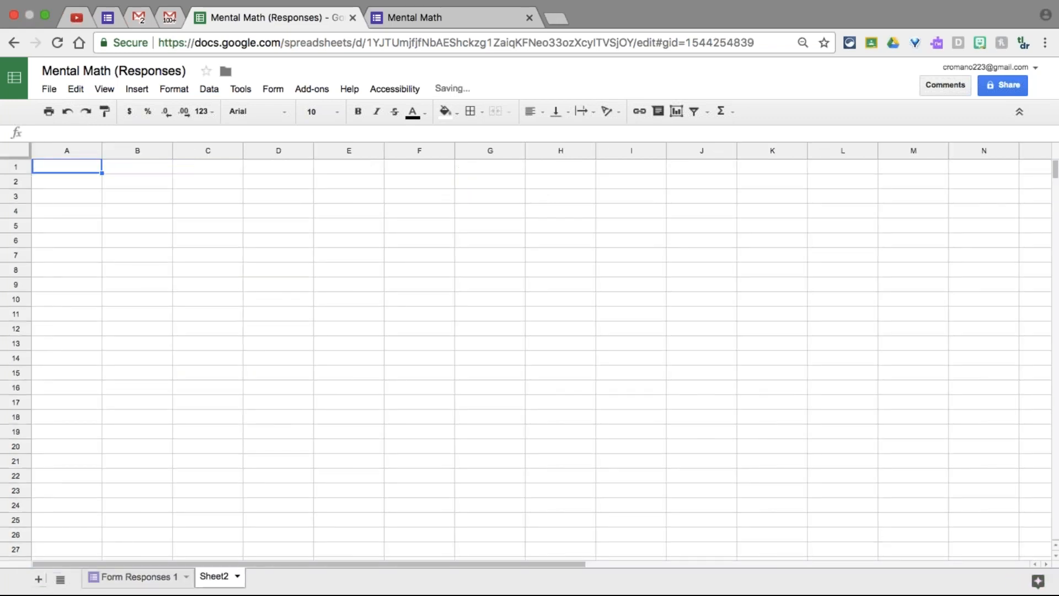
{"action": "left_click", "coordinate": [39, 578]}
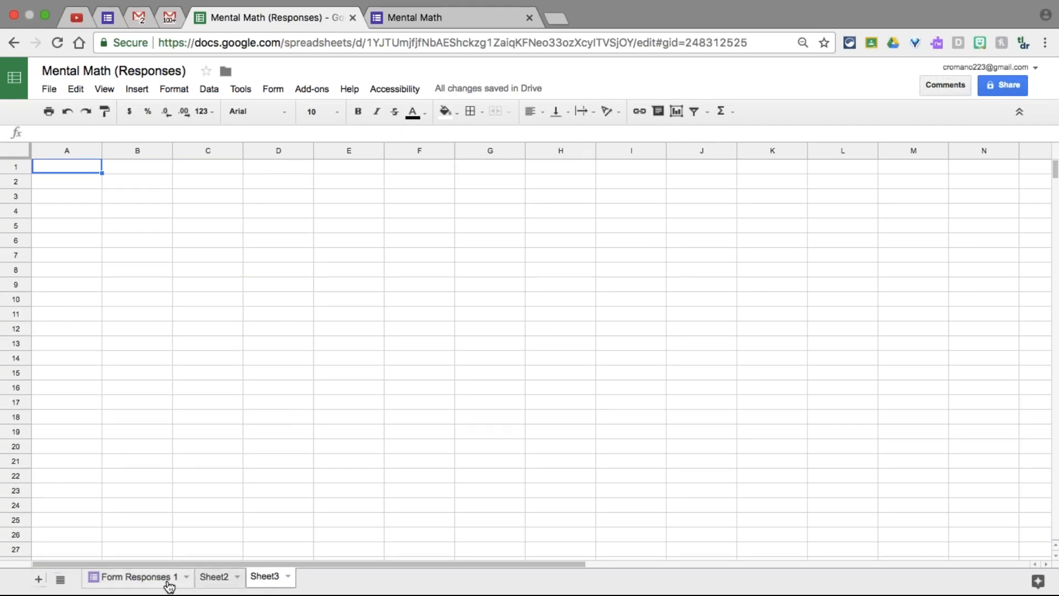
{"action": "left_click", "coordinate": [134, 582]}
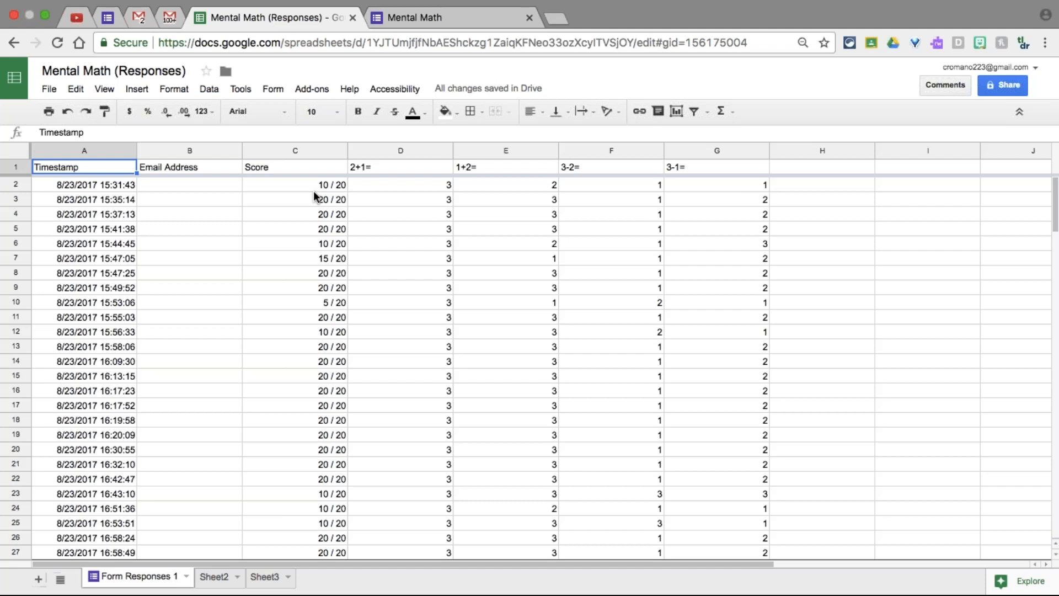
{"action": "left_click", "coordinate": [110, 18]}
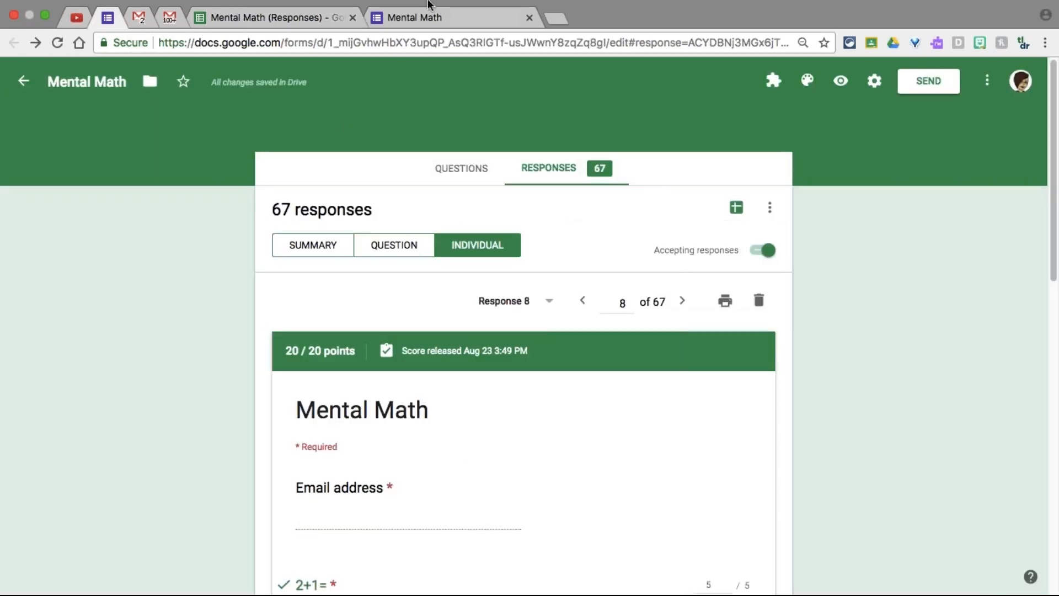
Close the live Mental Math form tab and return to the responses page
{"action": "left_click", "coordinate": [428, 6]}
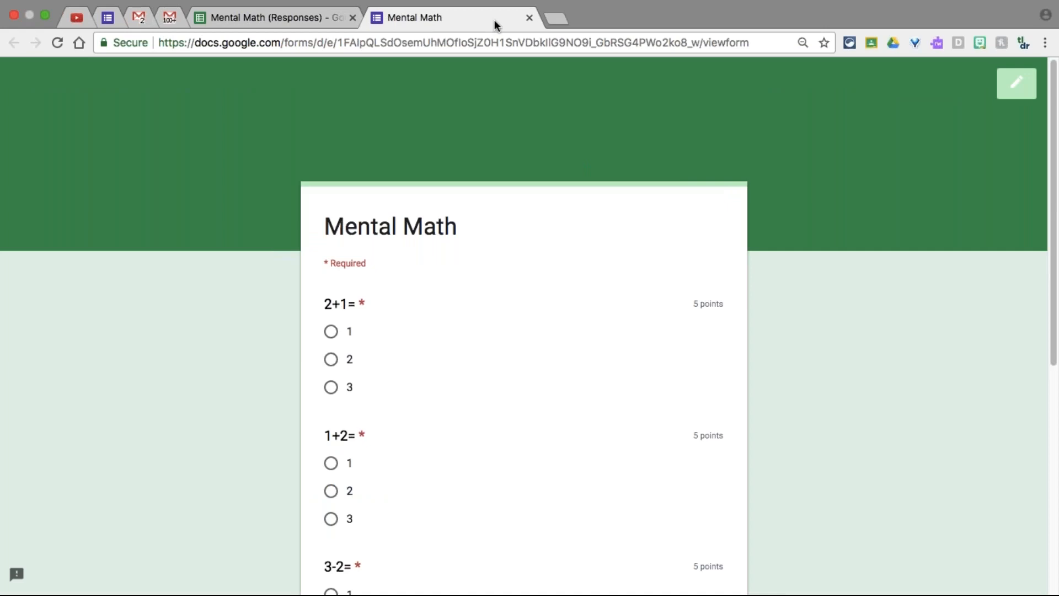
{"action": "left_click", "coordinate": [529, 18]}
{"action": "left_click", "coordinate": [109, 18]}
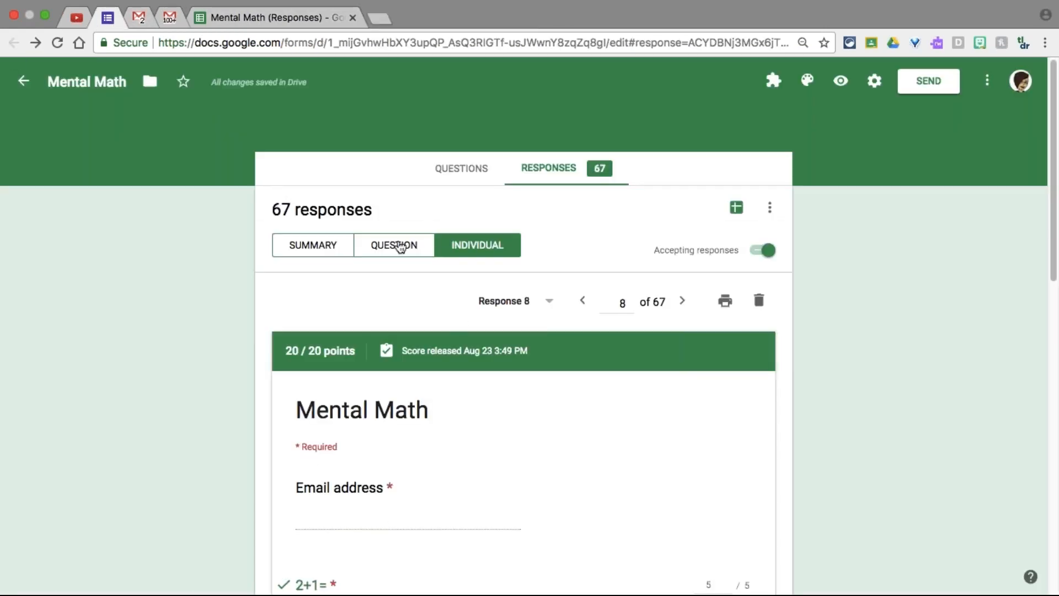
Switch to individual view and settle on response 8 showing 20/20, with 5/5 for 2+1=
{"action": "left_click", "coordinate": [400, 246]}
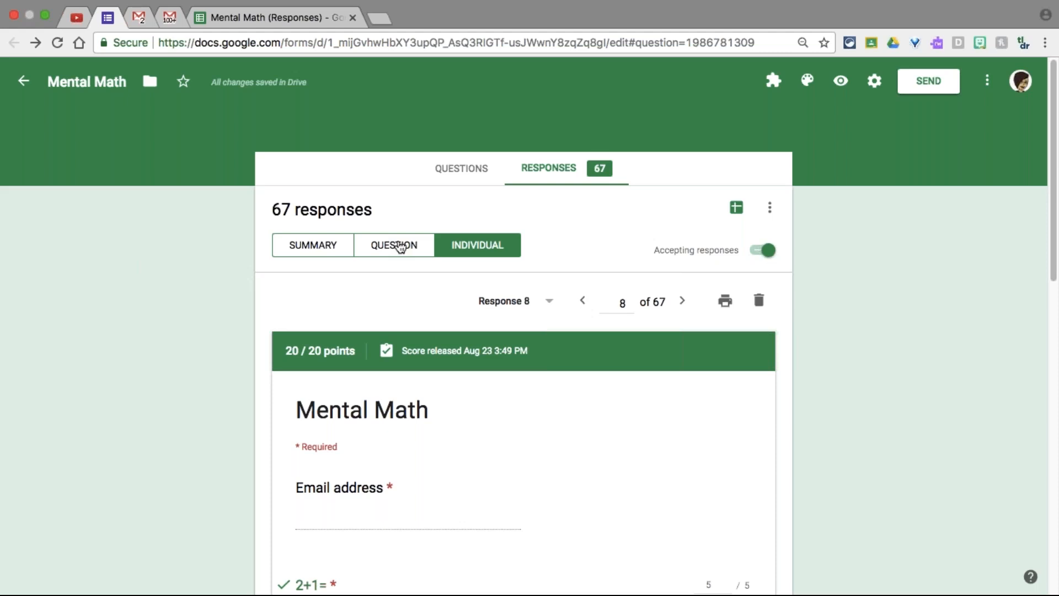
{"action": "scroll", "coordinate": [343, 474], "scroll_direction": "down", "scroll_amount": 2}
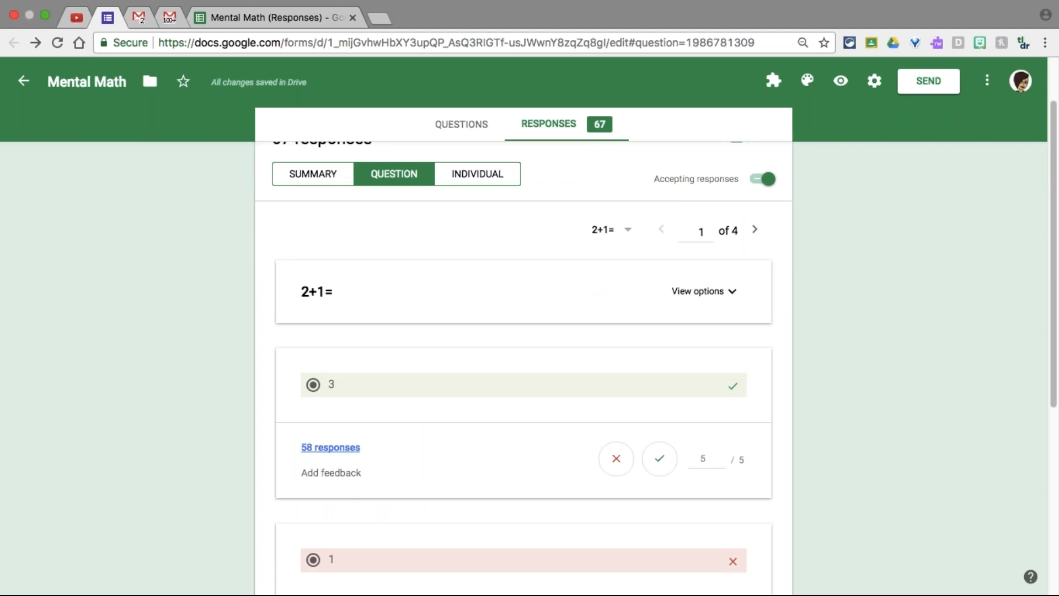
{"action": "left_click", "coordinate": [495, 175]}
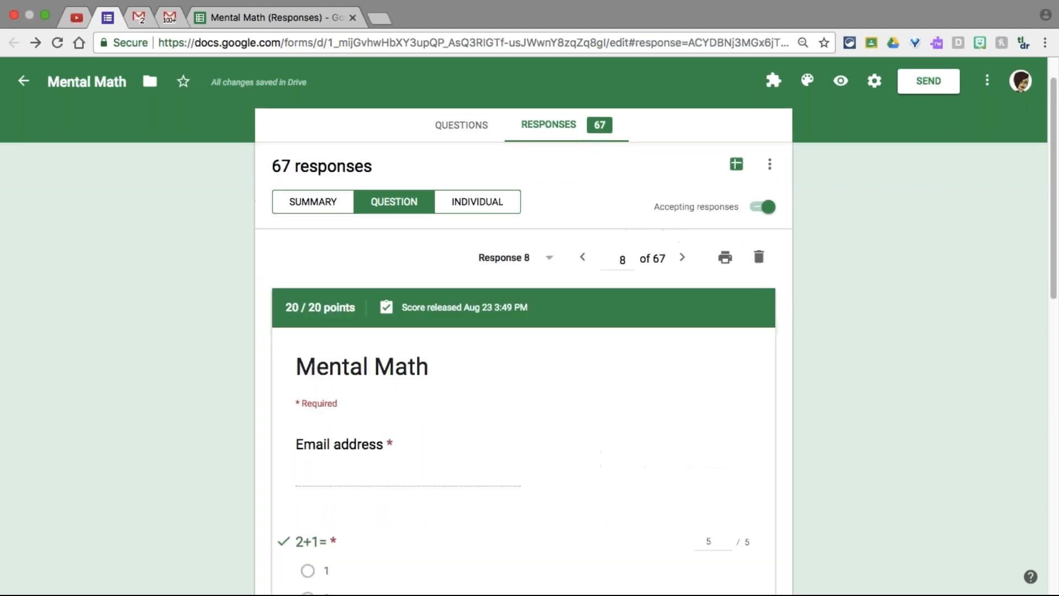
{"action": "scroll", "coordinate": [426, 508], "scroll_direction": "down", "scroll_amount": 3}
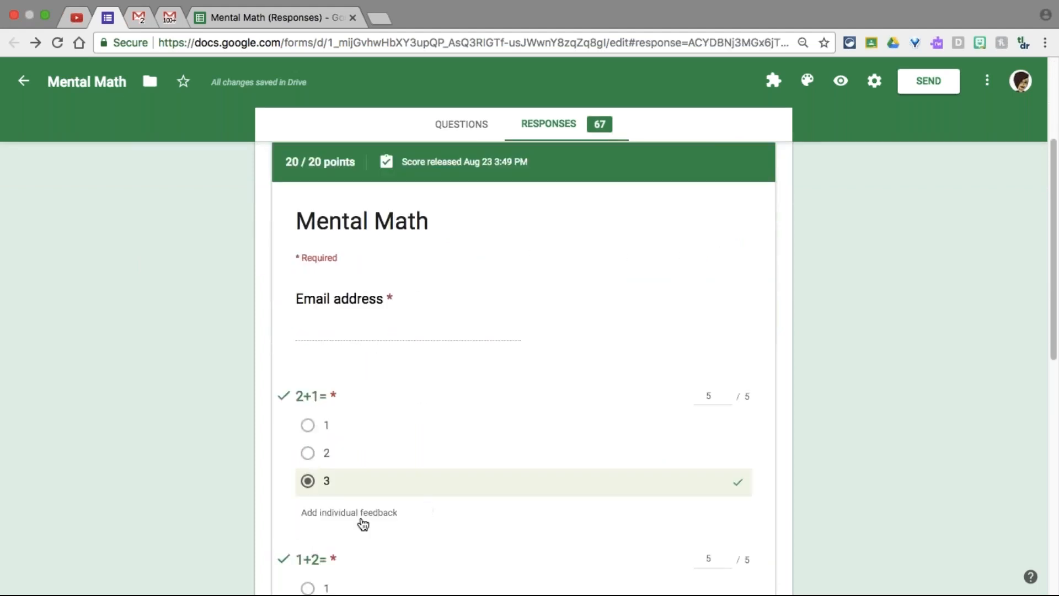
{"action": "scroll", "coordinate": [587, 379], "scroll_direction": "up", "scroll_amount": 1}
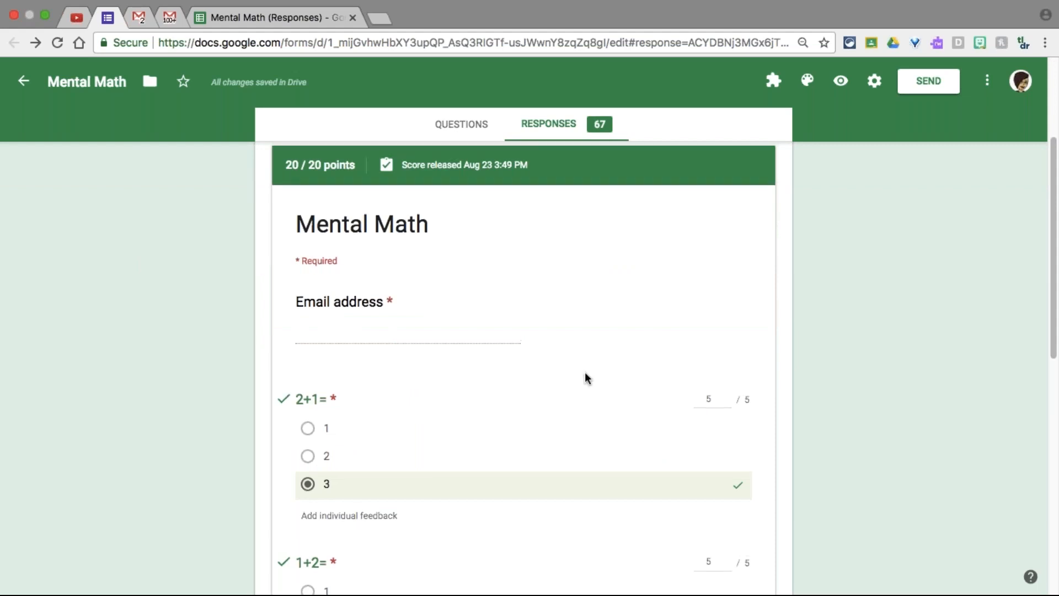
{"action": "scroll", "coordinate": [587, 378], "scroll_direction": "up", "scroll_amount": 3}
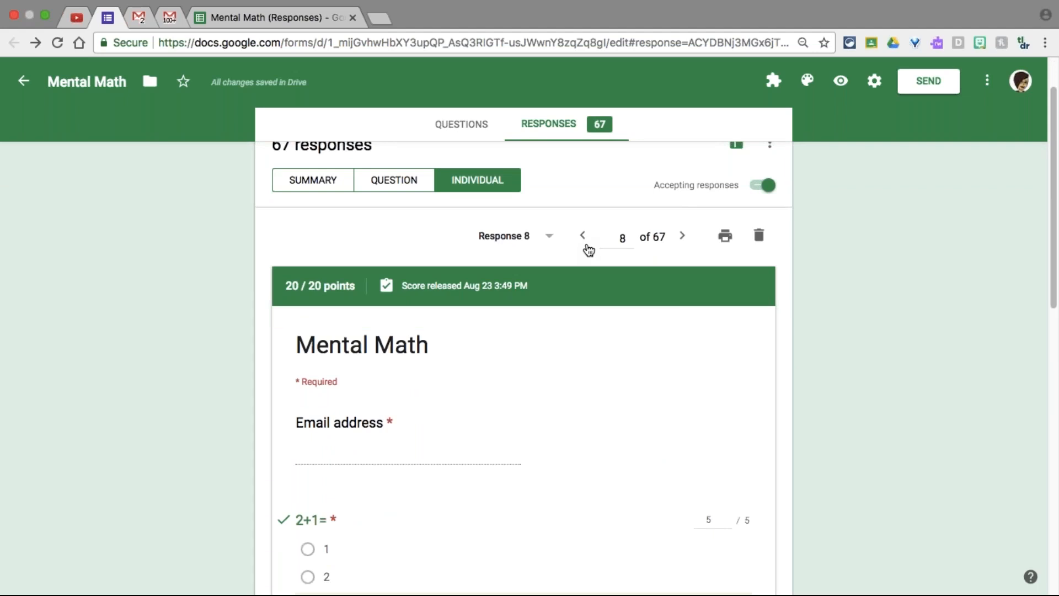
{"action": "left_click", "coordinate": [583, 238]}
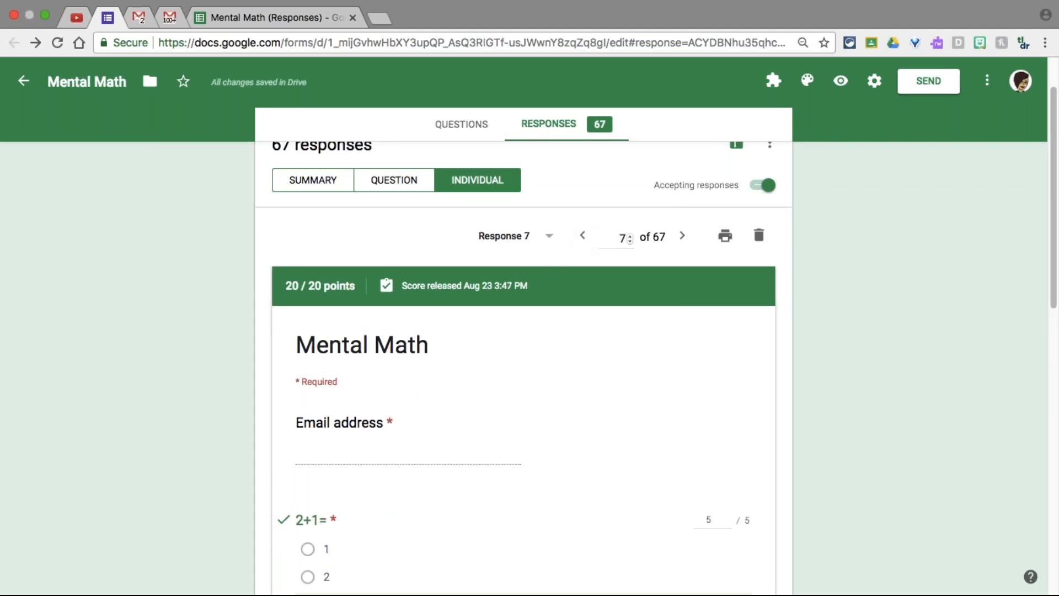
{"action": "left_click", "coordinate": [682, 236]}
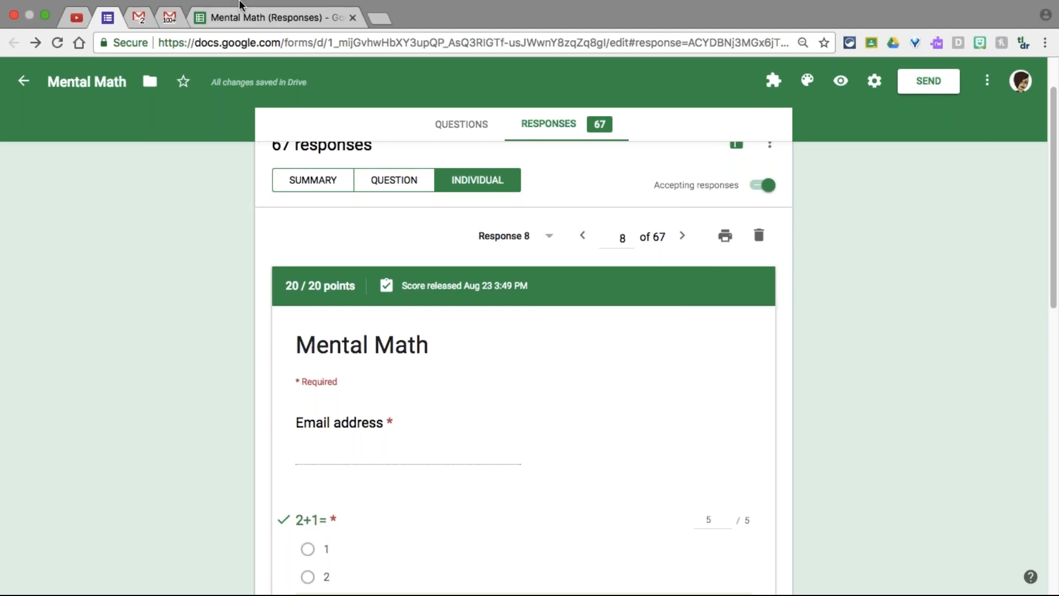
In the responses spreadsheet, choose Form > Show summary of responses
{"action": "left_click", "coordinate": [248, 16]}
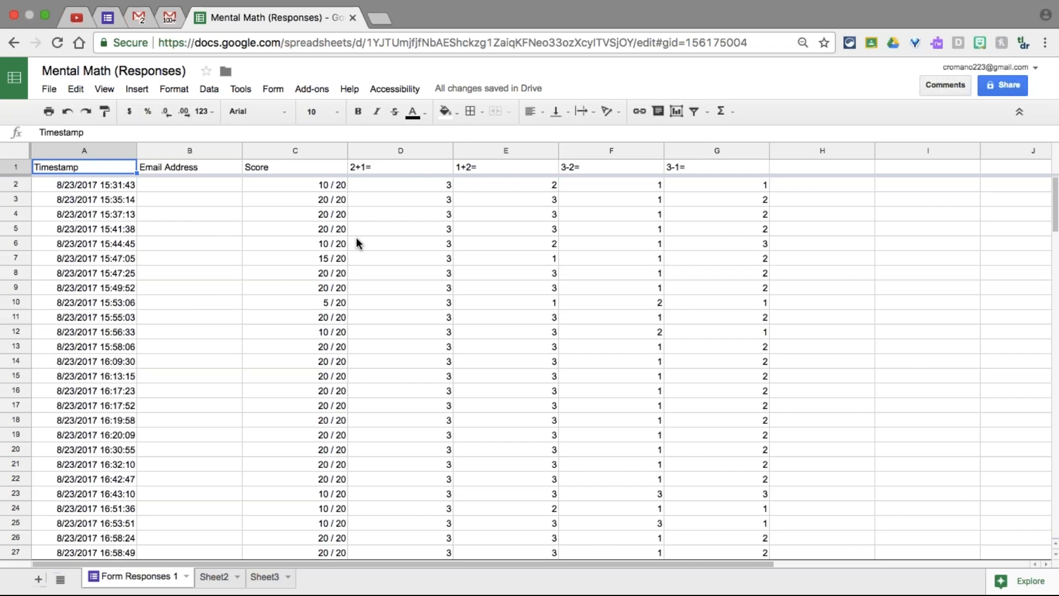
{"action": "left_click", "coordinate": [274, 88]}
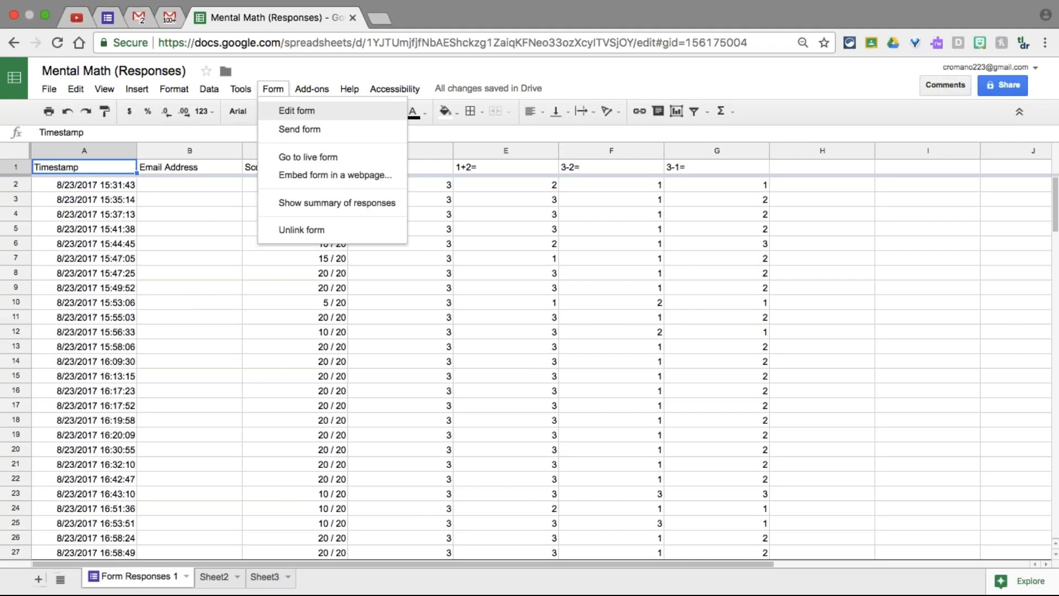
{"action": "left_click", "coordinate": [324, 202]}
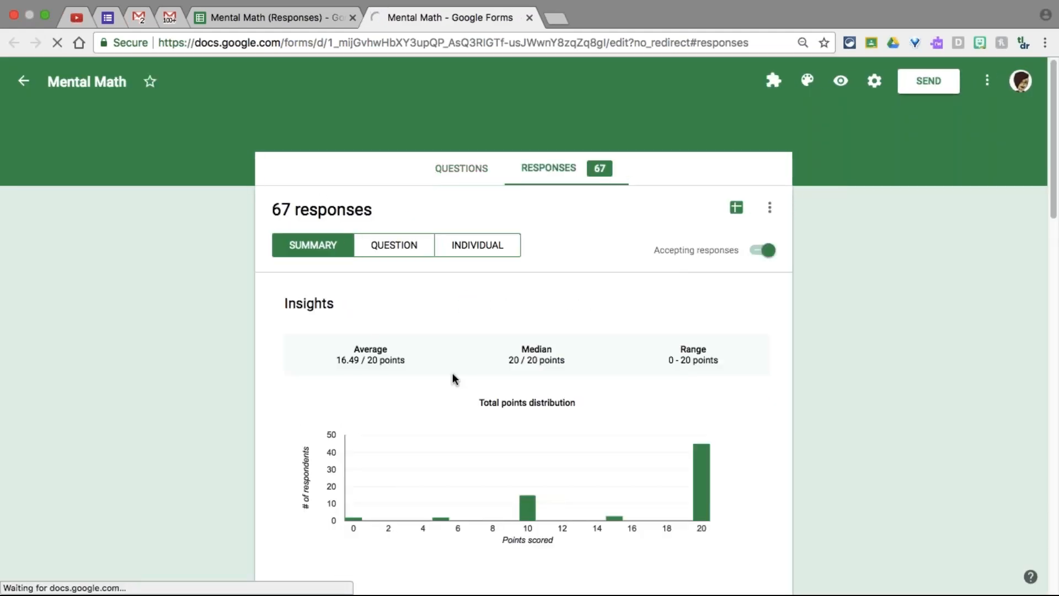
Scroll the summary (20/20 median, 0–20 range), then return to the Mental Math (Responses) spreadsheet
{"action": "scroll", "coordinate": [452, 381], "scroll_direction": "down", "scroll_amount": 2}
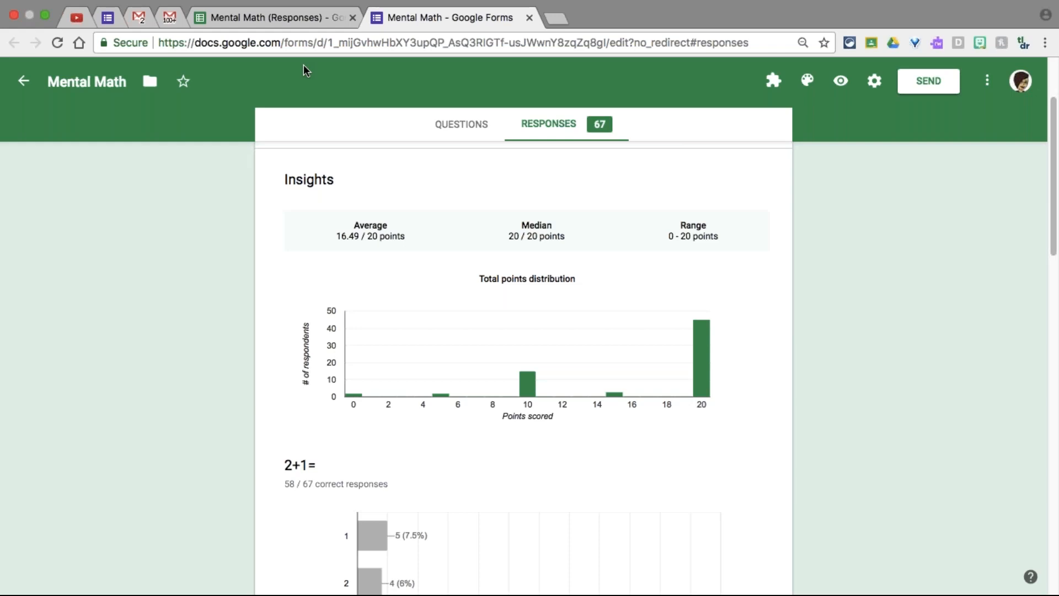
{"action": "left_click", "coordinate": [290, 18]}
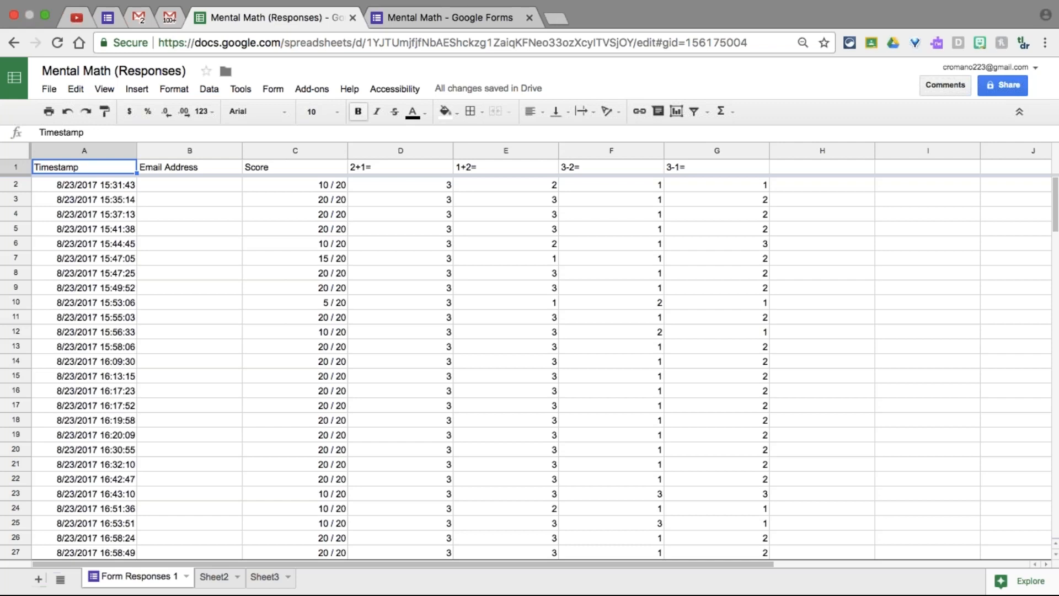
From Add-ons > Get add-ons, install the free Flubaroo add-on
{"action": "left_click", "coordinate": [310, 88]}
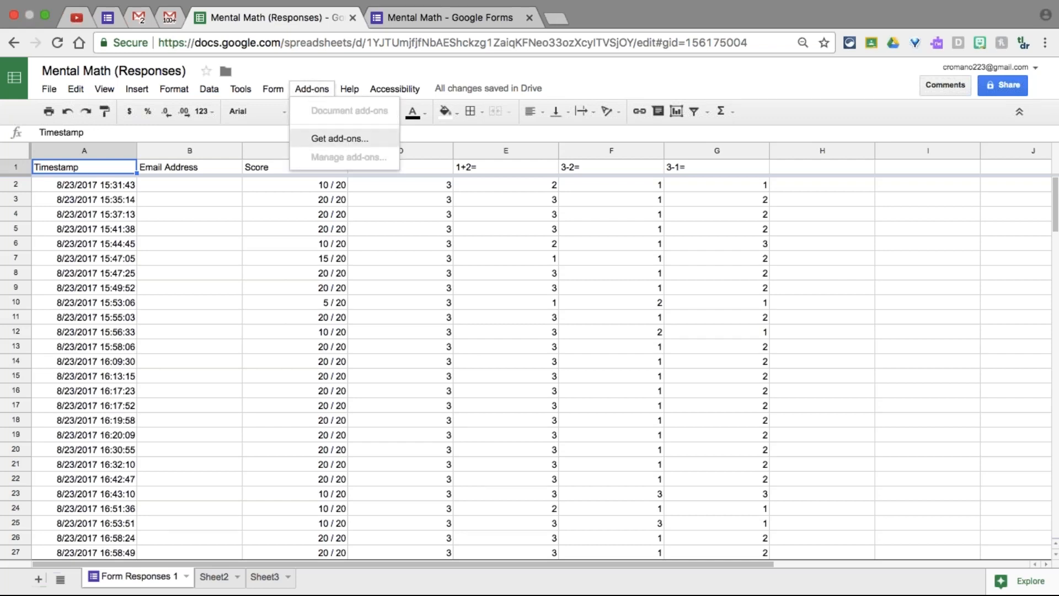
{"action": "left_click", "coordinate": [353, 144]}
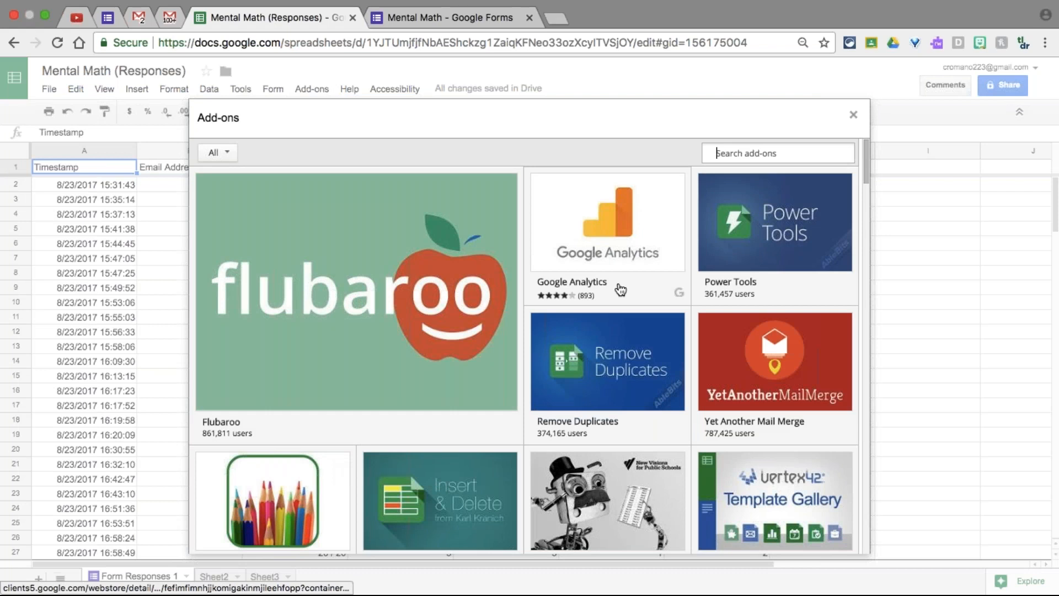
{"action": "mouse_move", "coordinate": [527, 504]}
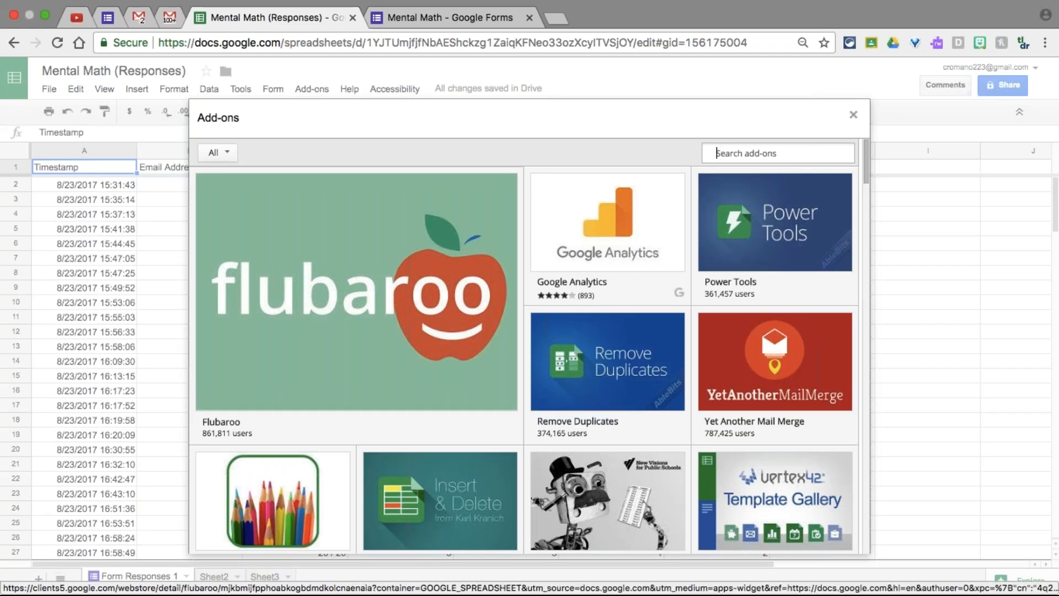
{"action": "mouse_move", "coordinate": [285, 289]}
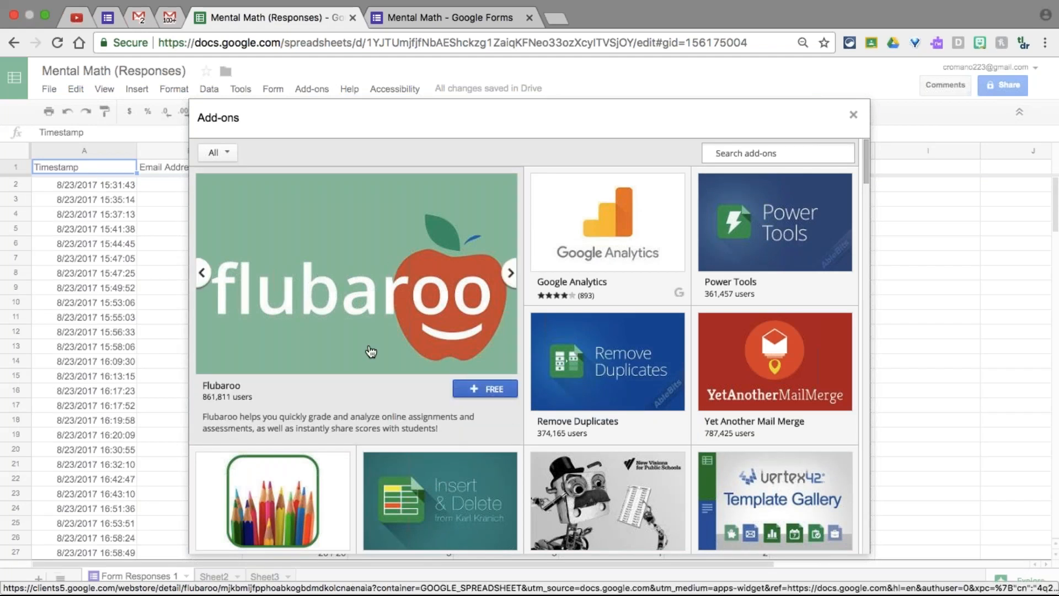
{"action": "left_click", "coordinate": [480, 391]}
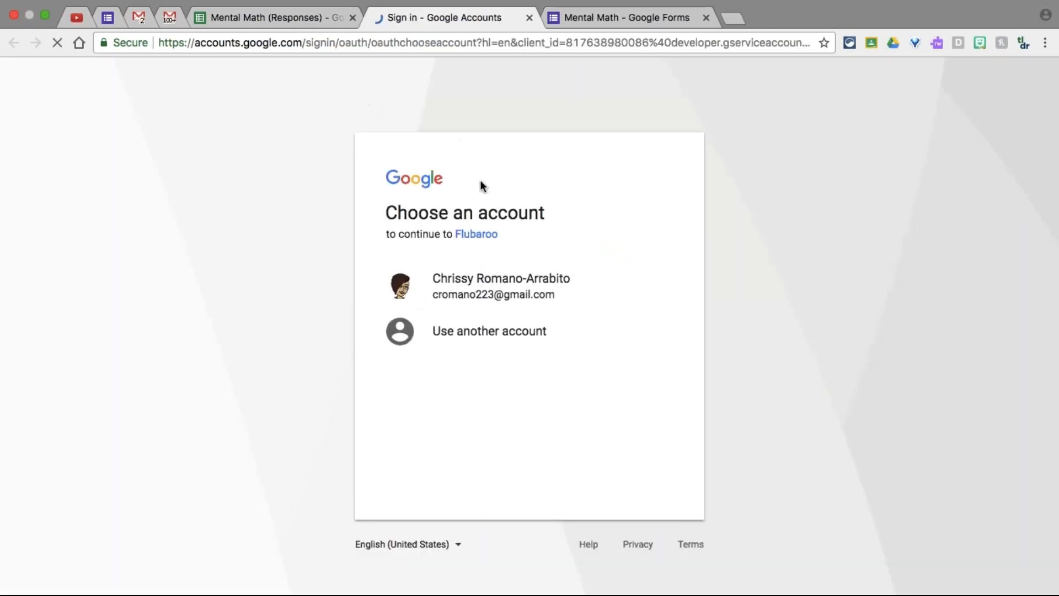
Choose the signed-in Google account and allow Flubaroo's requested permissions
{"action": "left_click", "coordinate": [469, 296]}
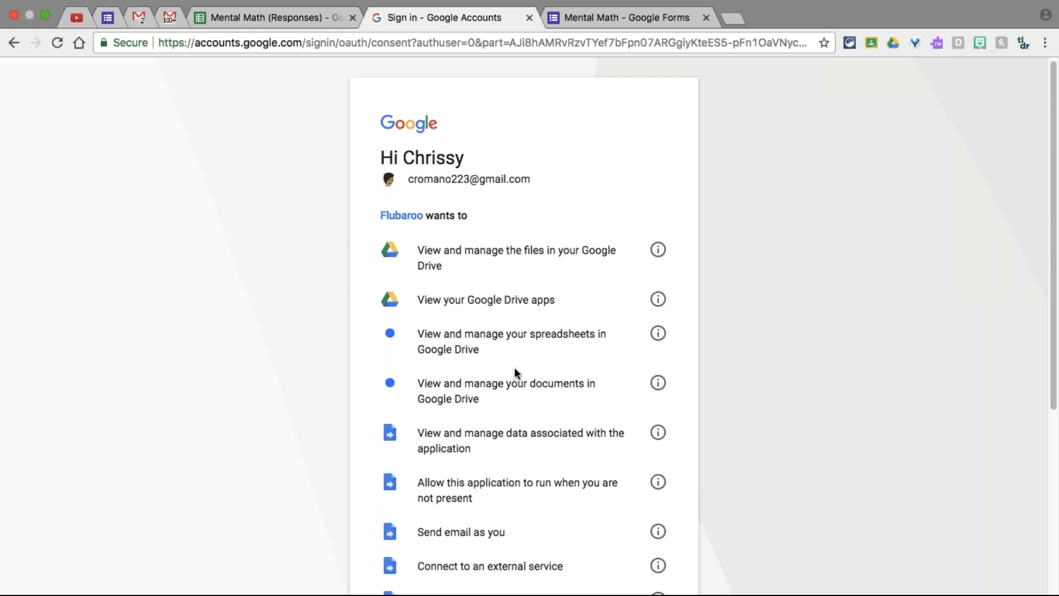
{"action": "scroll", "coordinate": [514, 366], "scroll_direction": "down", "scroll_amount": 5}
{"action": "left_click", "coordinate": [637, 498]}
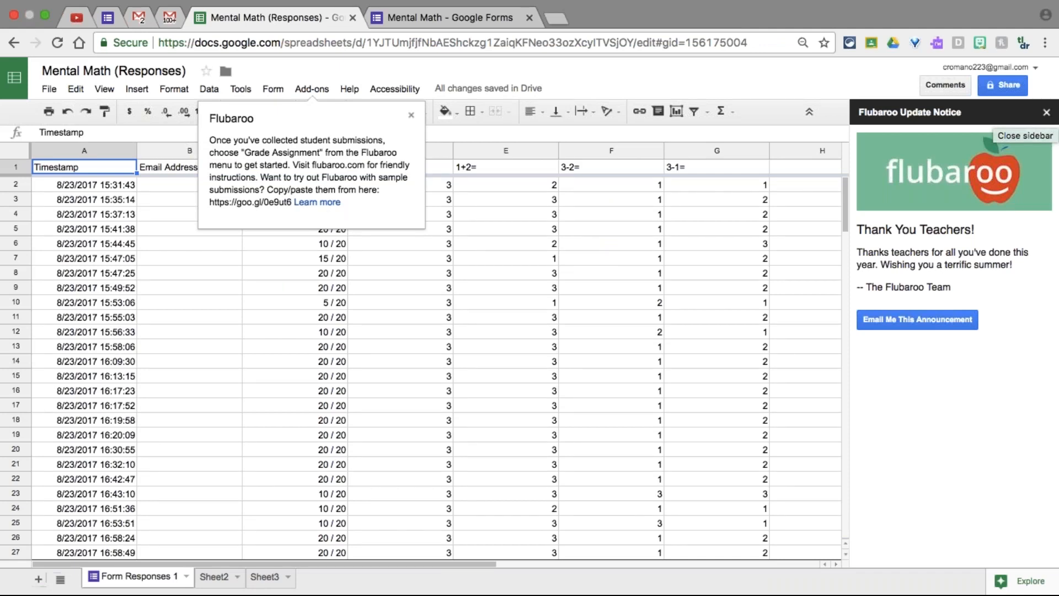
Close the Flubaroo Update Notice sidebar and the Flubaroo getting-started popup
{"action": "left_click", "coordinate": [1046, 114]}
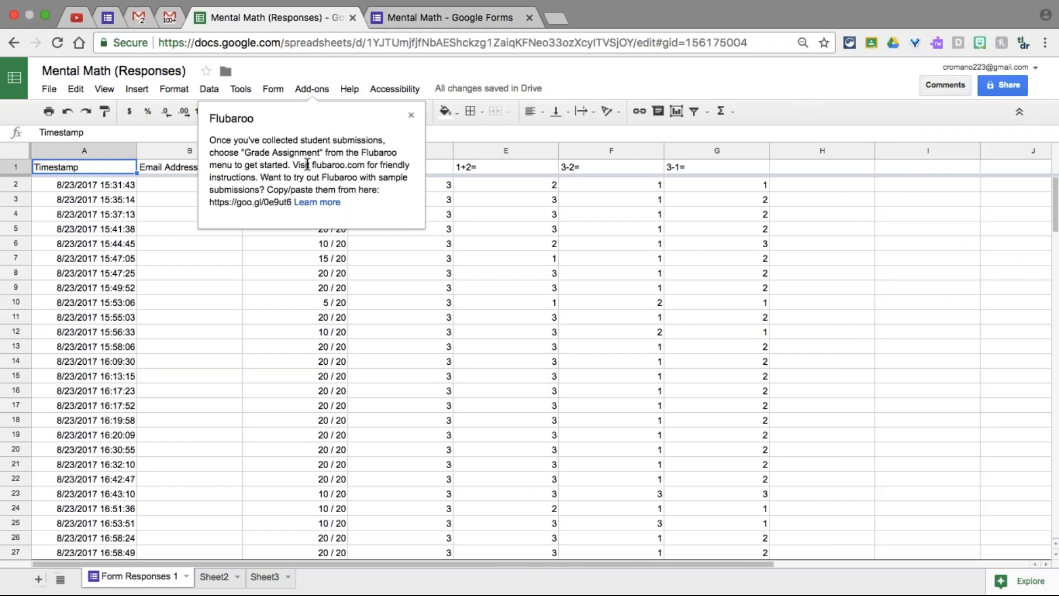
{"action": "left_click", "coordinate": [412, 114]}
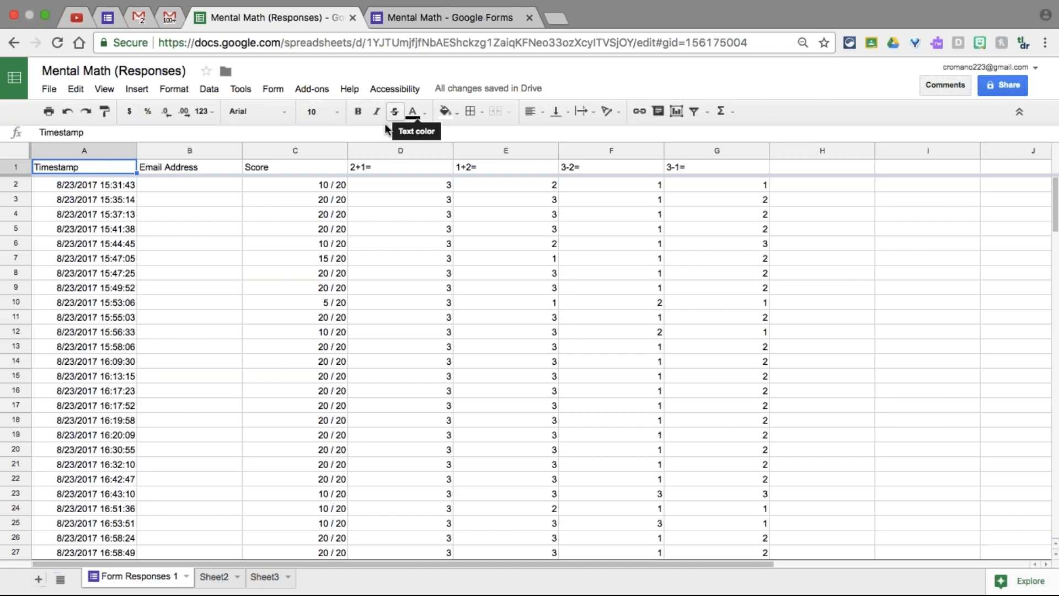
Choose Enable Autograde from the Add-ons > Flubaroo > Advanced menu
{"action": "left_click", "coordinate": [309, 90]}
{"action": "mouse_move", "coordinate": [344, 145]}
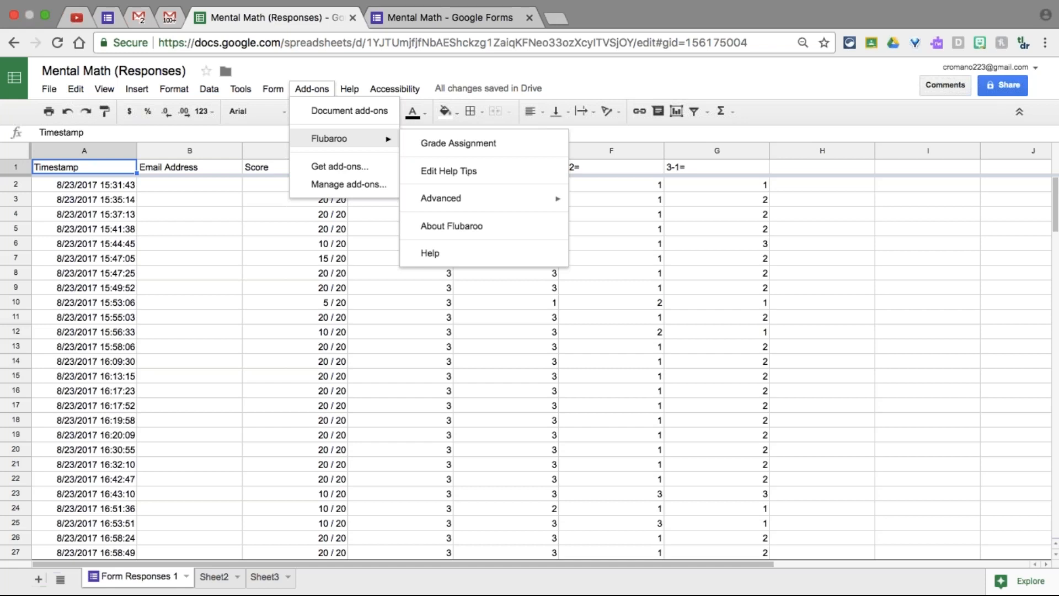
{"action": "mouse_move", "coordinate": [518, 197]}
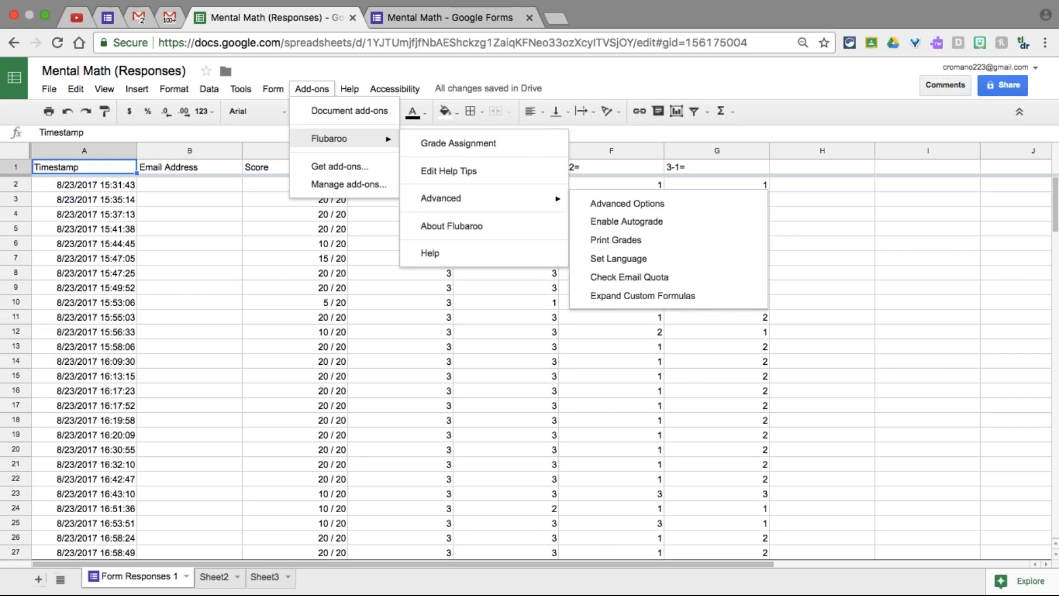
{"action": "left_click", "coordinate": [629, 226]}
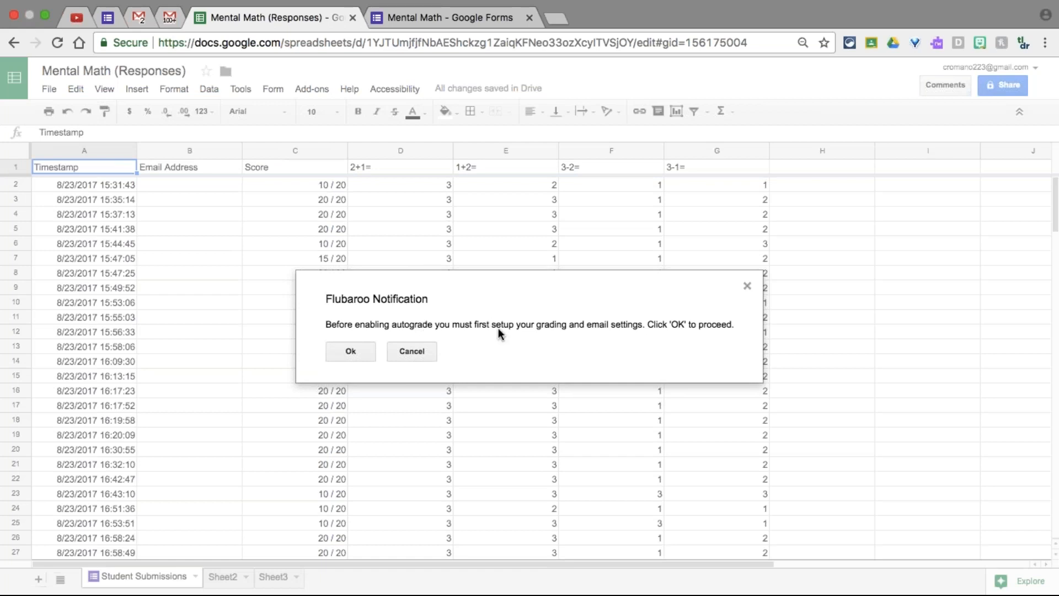
Accept the Flubaroo notification with Ok to begin Grading Step 1
{"action": "left_click", "coordinate": [351, 351]}
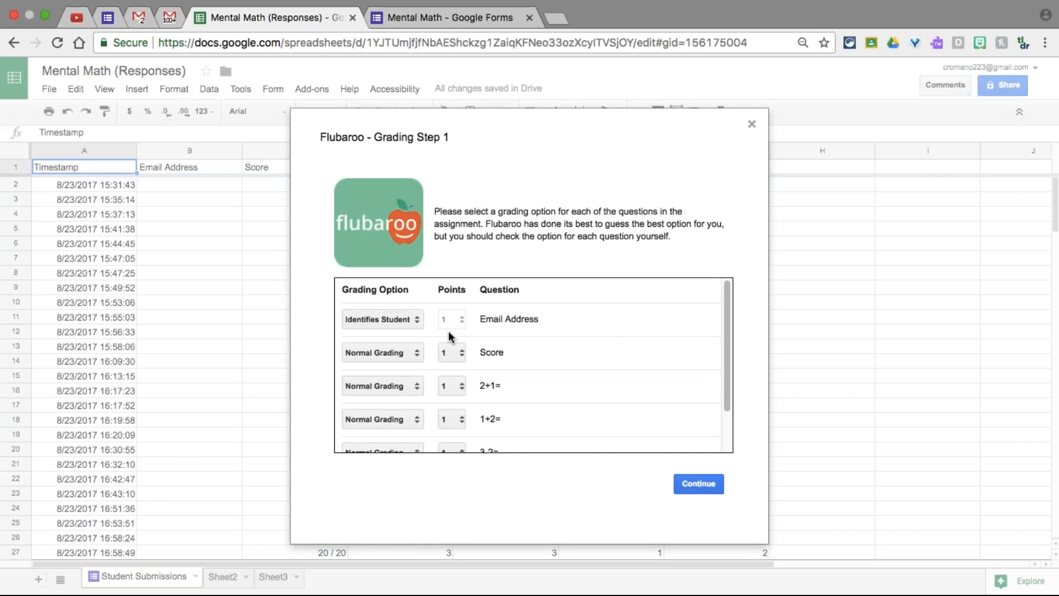
Keep Score and every question on Normal Grading at 1 point, then continue to Grading Step 2
{"action": "left_click_drag", "start_coordinate": [730, 325], "coordinate": [725, 357]}
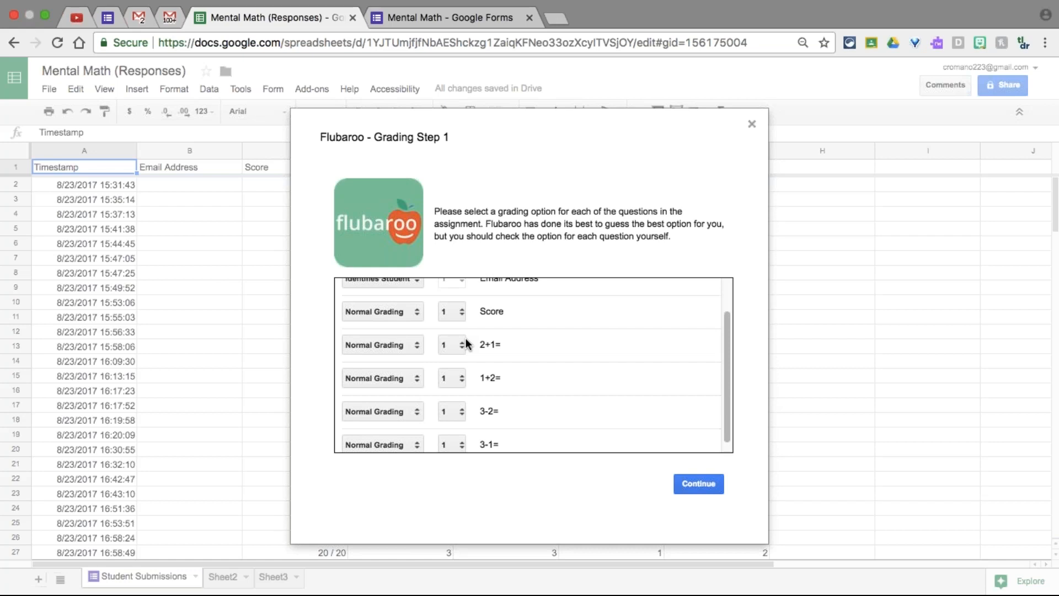
{"action": "left_click_drag", "start_coordinate": [723, 409], "coordinate": [727, 422]}
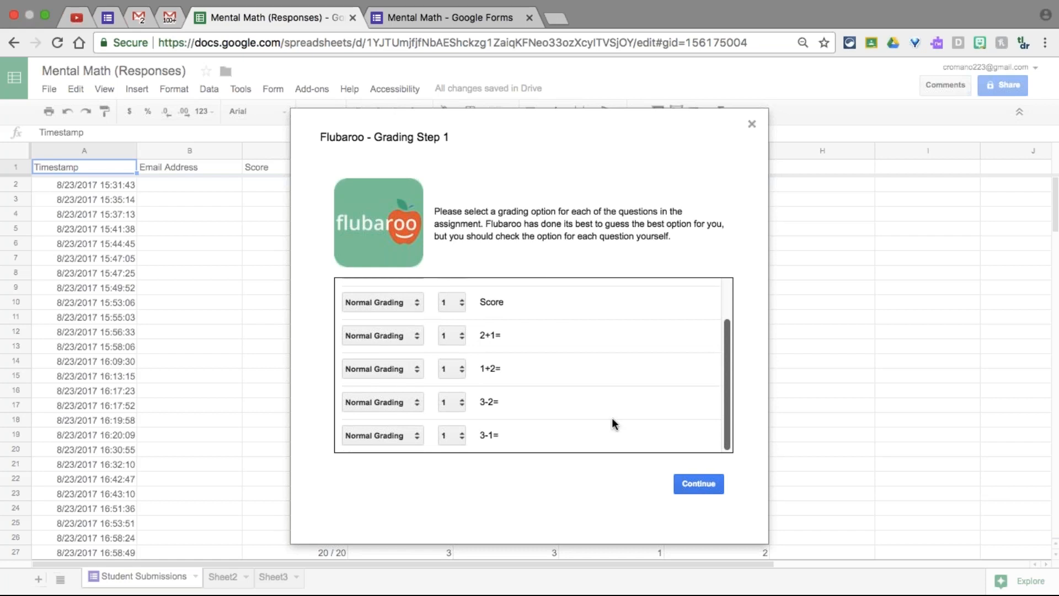
{"action": "left_click", "coordinate": [415, 301]}
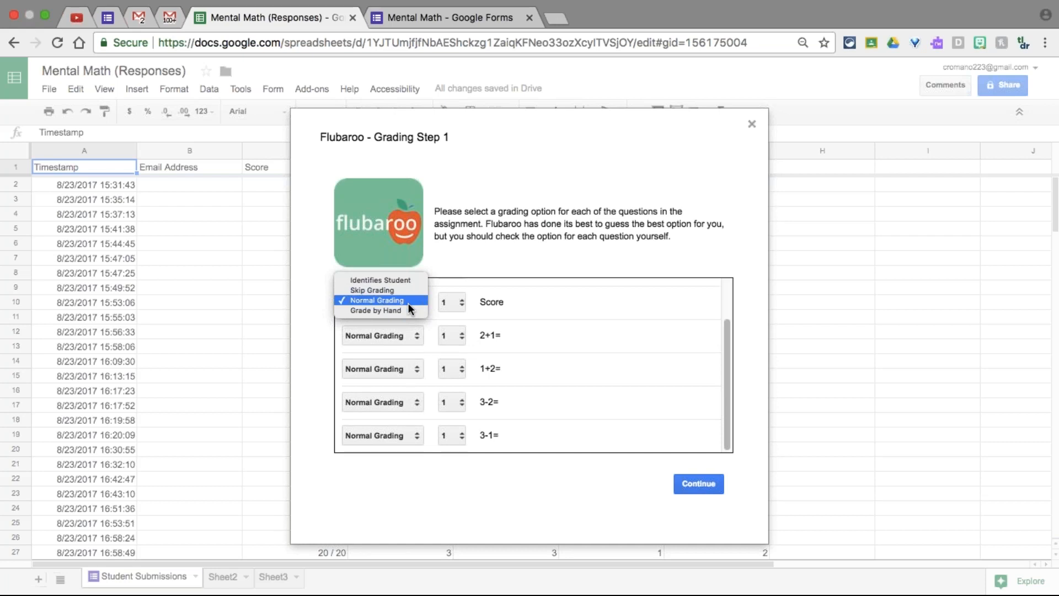
{"action": "left_click", "coordinate": [408, 302]}
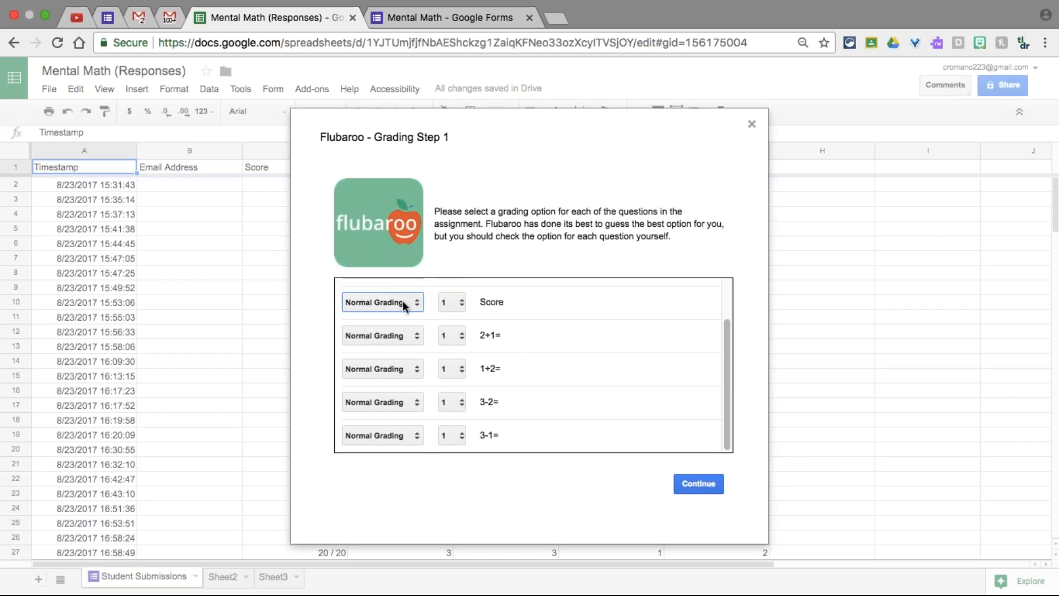
{"action": "scroll", "coordinate": [727, 379], "scroll_direction": "up", "scroll_amount": 1}
{"action": "scroll", "coordinate": [726, 373], "scroll_direction": "up", "scroll_amount": 3}
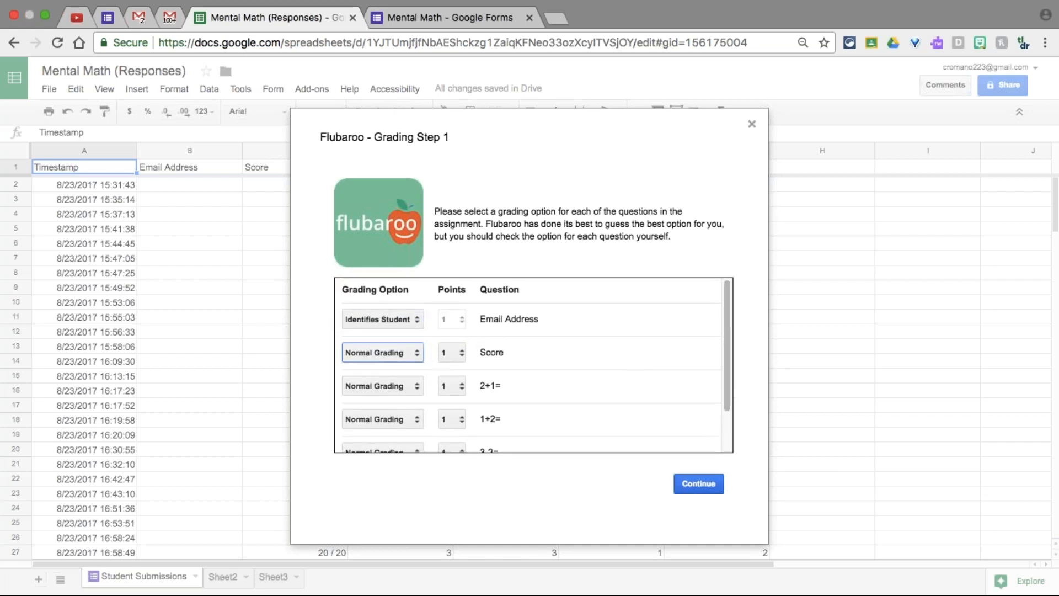
{"action": "left_click", "coordinate": [703, 483]}
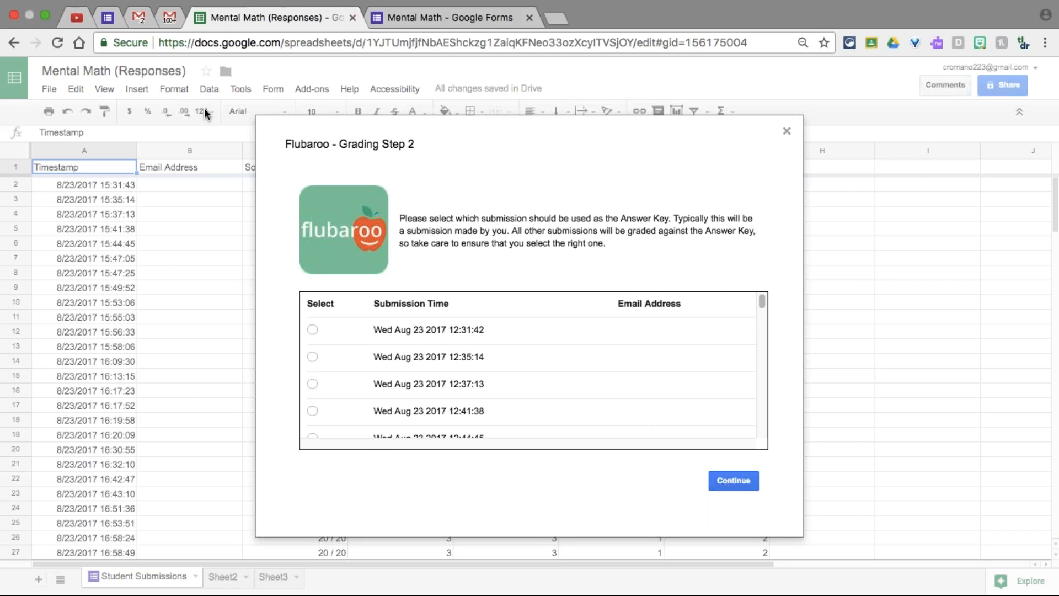
Look over an individual graded response, then return to the Mental Math summary tab
{"action": "left_click", "coordinate": [108, 18]}
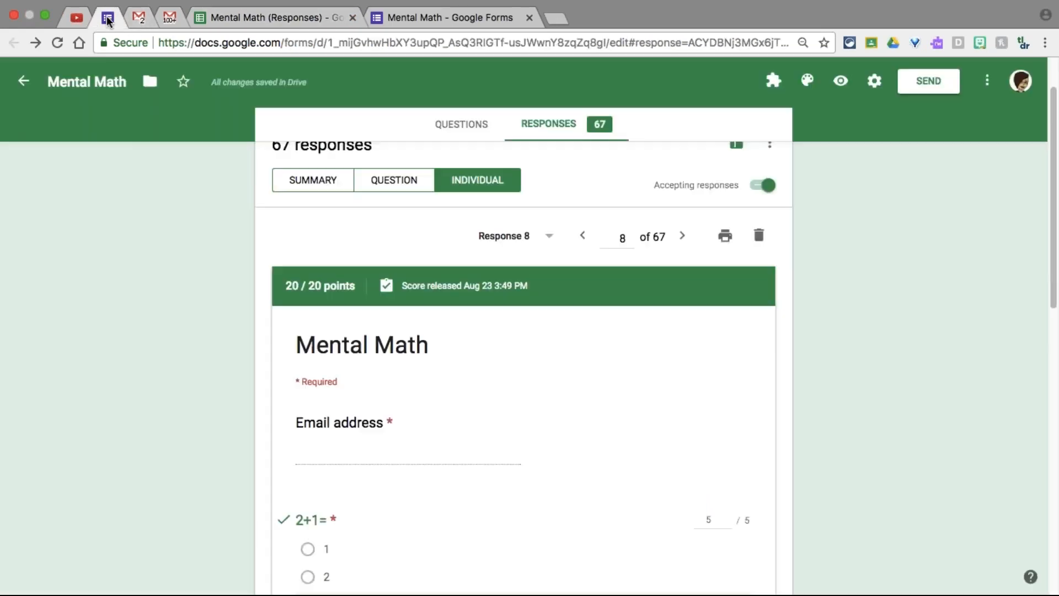
{"action": "scroll", "coordinate": [328, 382], "scroll_direction": "down", "scroll_amount": 3}
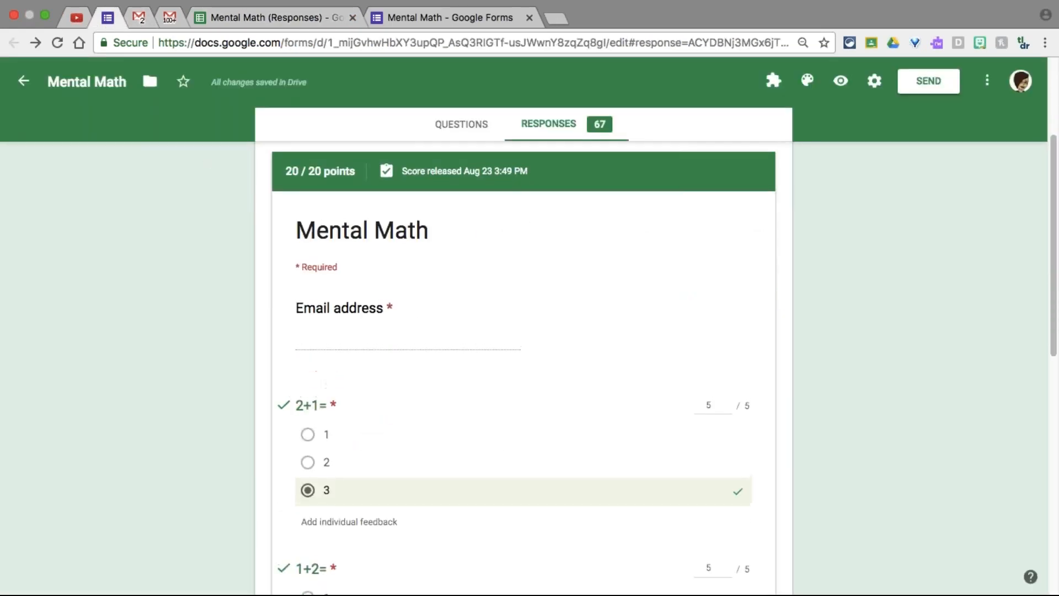
{"action": "scroll", "coordinate": [342, 384], "scroll_direction": "up", "scroll_amount": 1}
{"action": "left_click", "coordinate": [409, 18]}
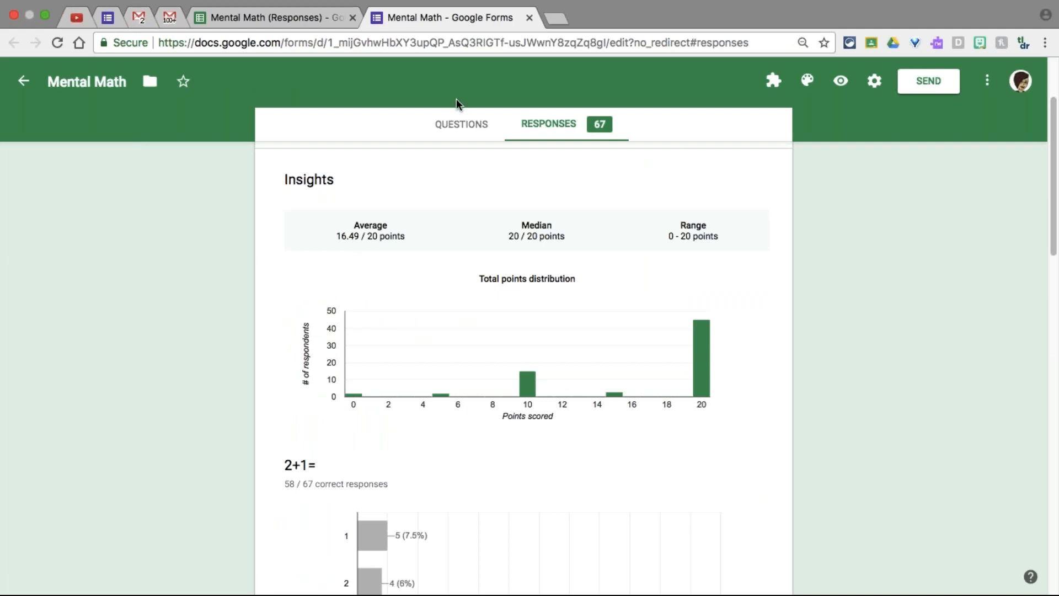
Open the live quiz preview and enter 'answer key' in the Email address field
{"action": "left_click", "coordinate": [840, 81]}
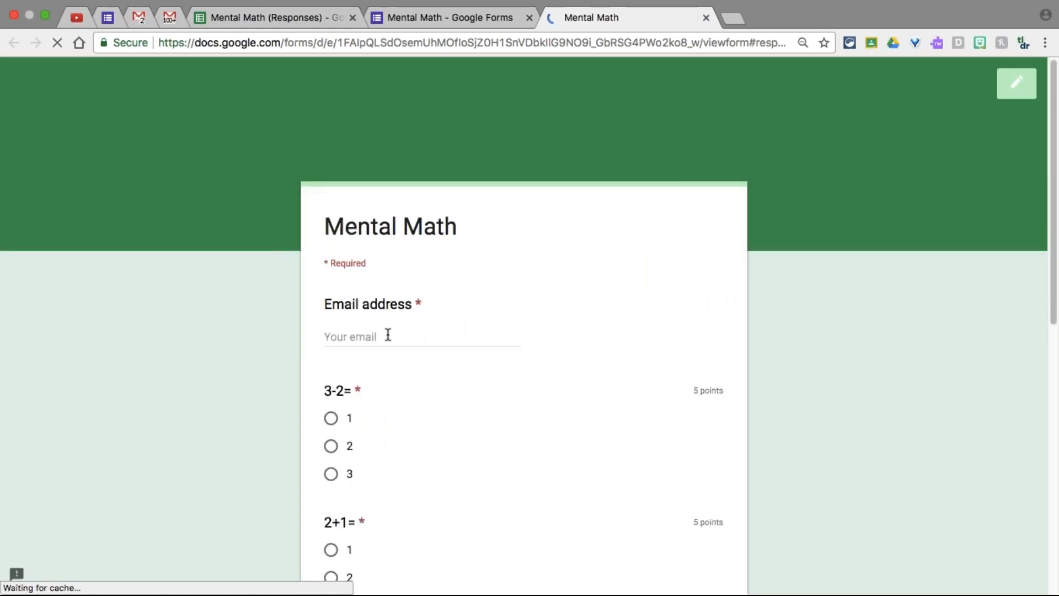
{"action": "left_click", "coordinate": [389, 335]}
{"action": "type", "text": "a"}
{"action": "key", "text": "BackSpace"}
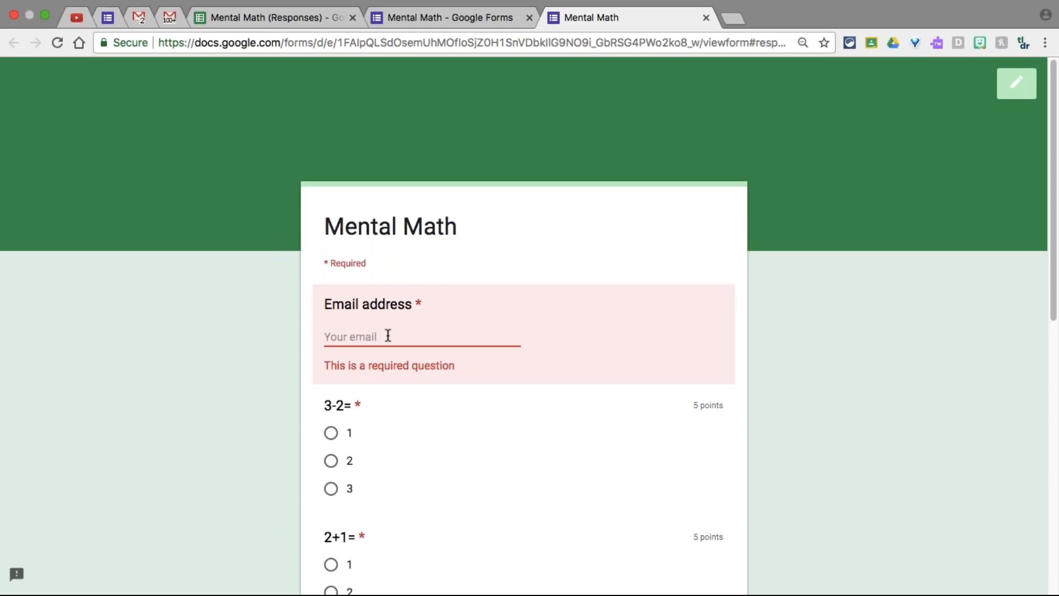
{"action": "type", "text": "q"}
{"action": "key", "text": "BackSpace"}
{"action": "type", "text": "a"}
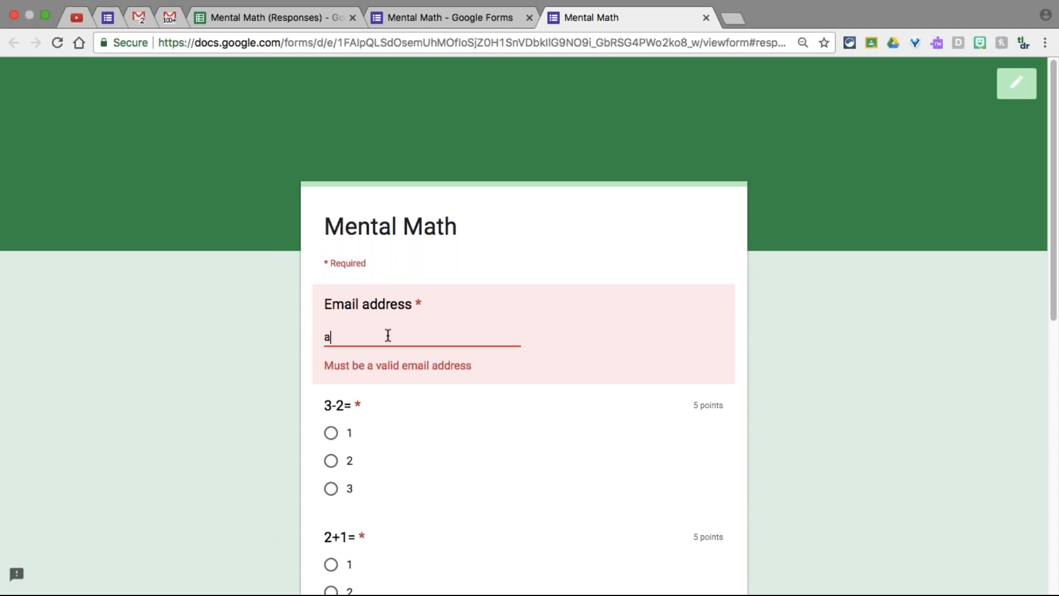
{"action": "type", "text": "nswer key"}
Select answers 1, 3, 3 and 2, tick the reCAPTCHA, and submit the form
{"action": "left_click", "coordinate": [341, 432]}
{"action": "scroll", "coordinate": [392, 447], "scroll_direction": "down", "scroll_amount": 3}
{"action": "left_click", "coordinate": [331, 487]}
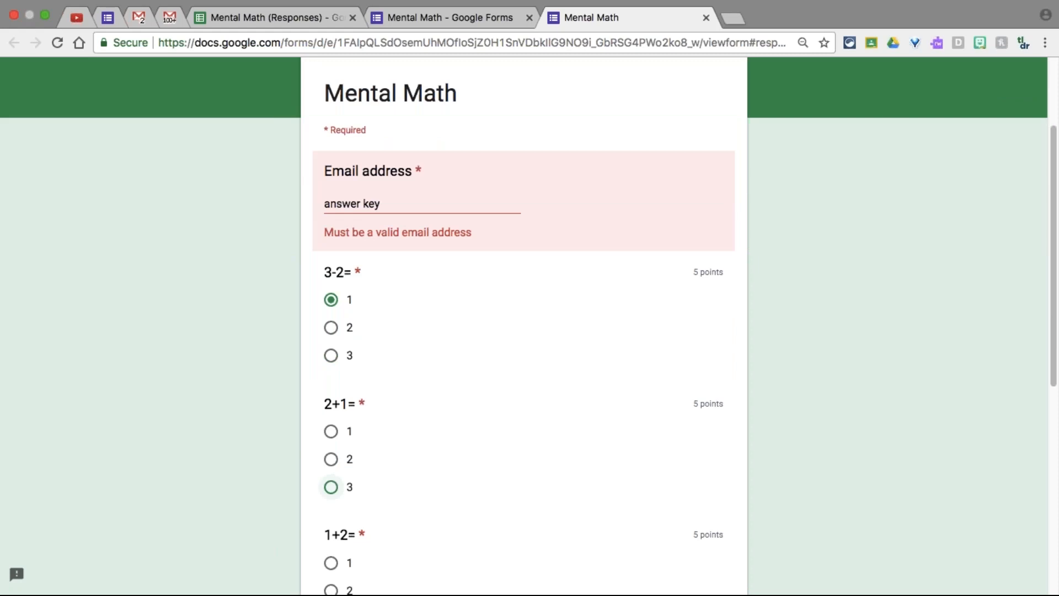
{"action": "scroll", "coordinate": [417, 479], "scroll_direction": "down", "scroll_amount": 2}
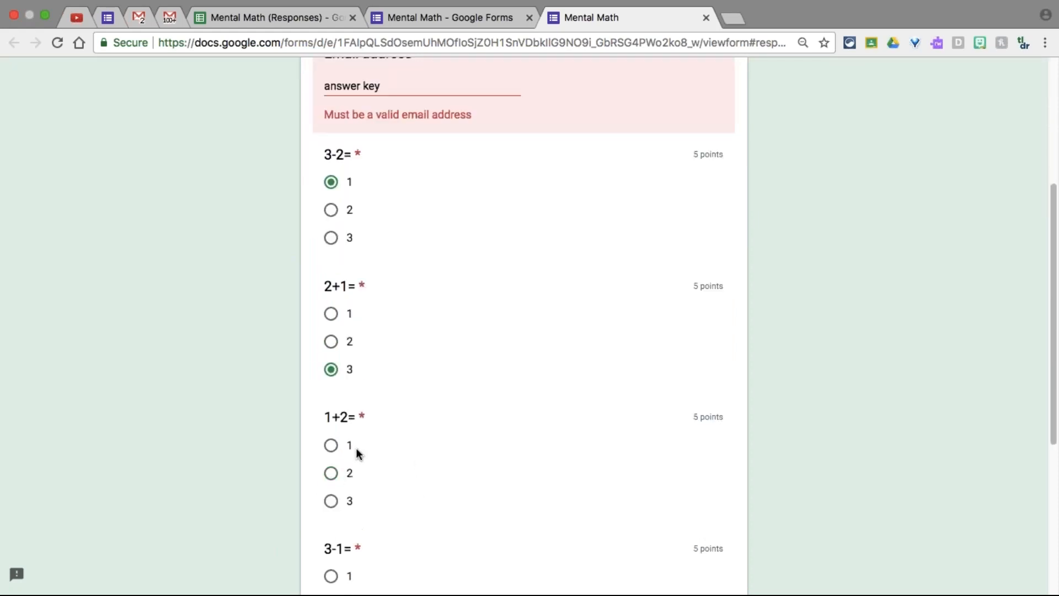
{"action": "left_click", "coordinate": [331, 501]}
{"action": "scroll", "coordinate": [395, 506], "scroll_direction": "down", "scroll_amount": 2}
{"action": "left_click", "coordinate": [333, 475]}
{"action": "scroll", "coordinate": [400, 517], "scroll_direction": "down", "scroll_amount": 1}
{"action": "left_click", "coordinate": [357, 538]}
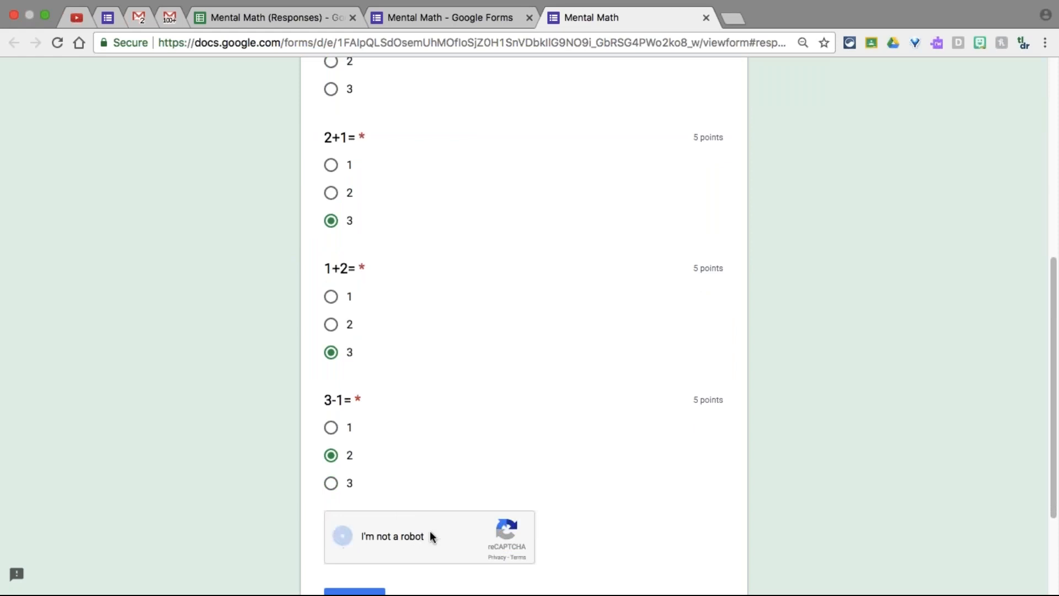
{"action": "scroll", "coordinate": [429, 530], "scroll_direction": "down", "scroll_amount": 3}
{"action": "left_click", "coordinate": [373, 449]}
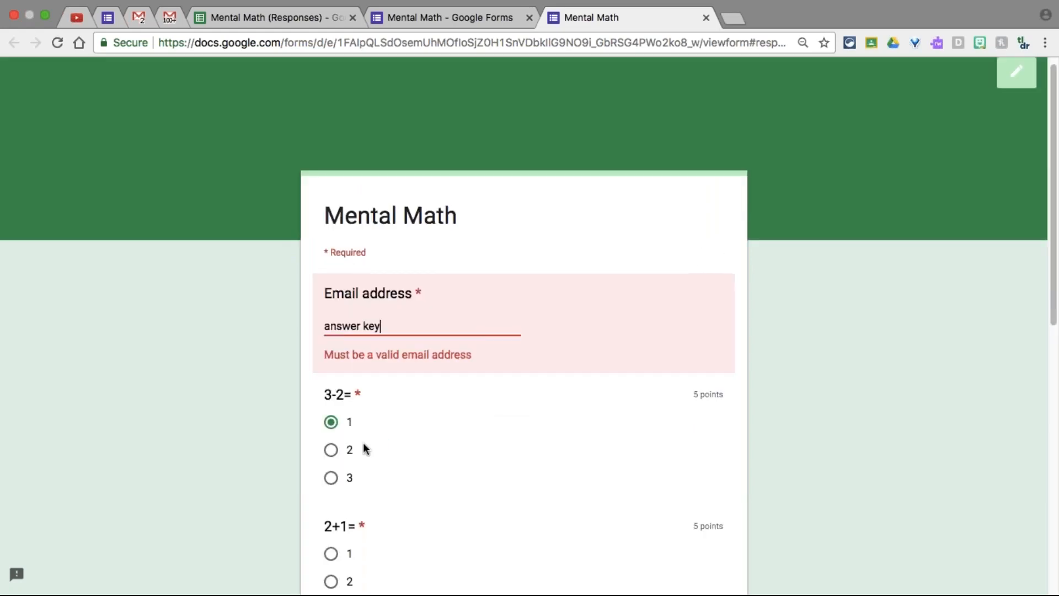
Replace the invalid email with a valid email address and resubmit the form
{"action": "key", "text": "super+a"}
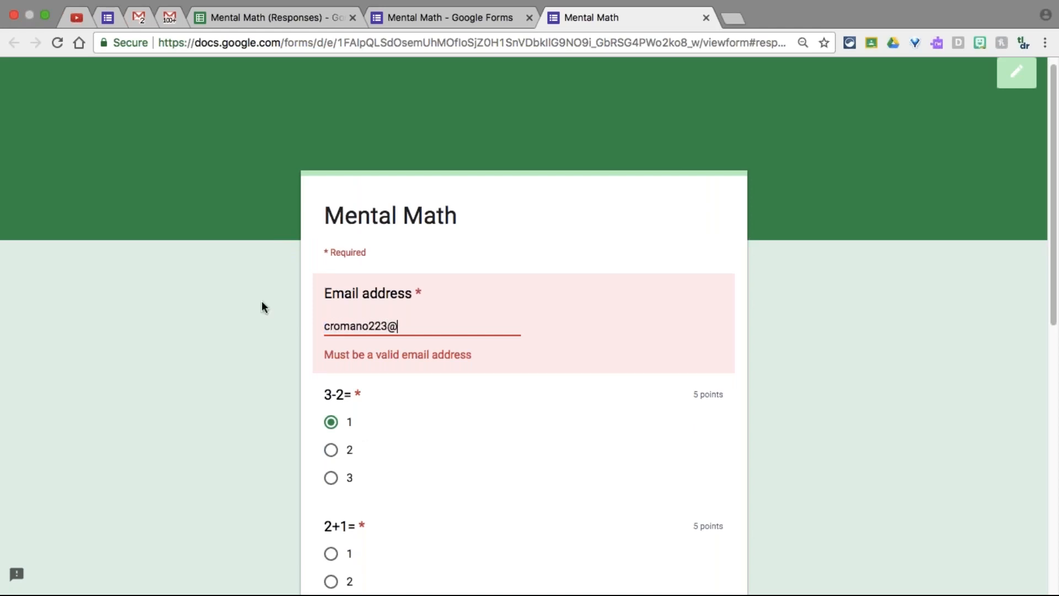
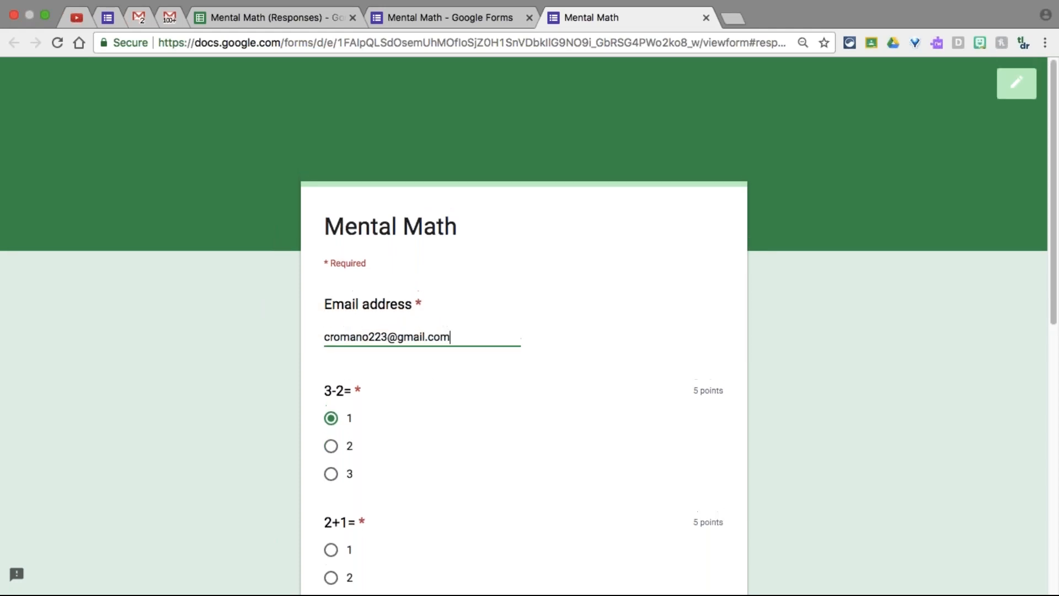
{"action": "scroll", "coordinate": [426, 374], "scroll_direction": "down", "scroll_amount": 10}
{"action": "left_click", "coordinate": [369, 452]}
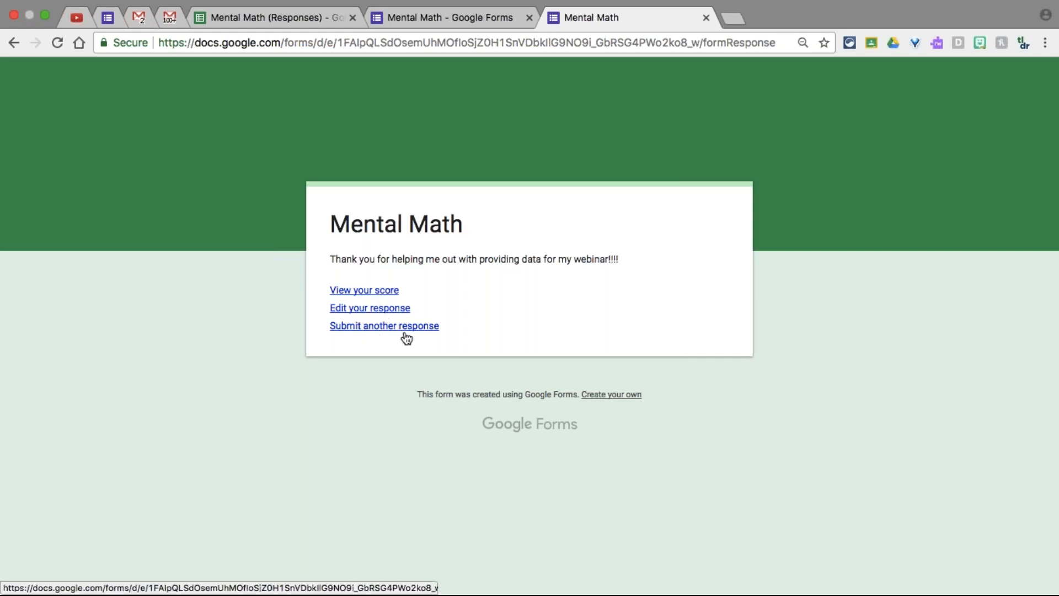
Return to the Mental Math (Responses) sheet and close the Grading Step 2 dialog
{"action": "left_click", "coordinate": [306, 19]}
{"action": "scroll", "coordinate": [546, 338], "scroll_direction": "down", "scroll_amount": 1}
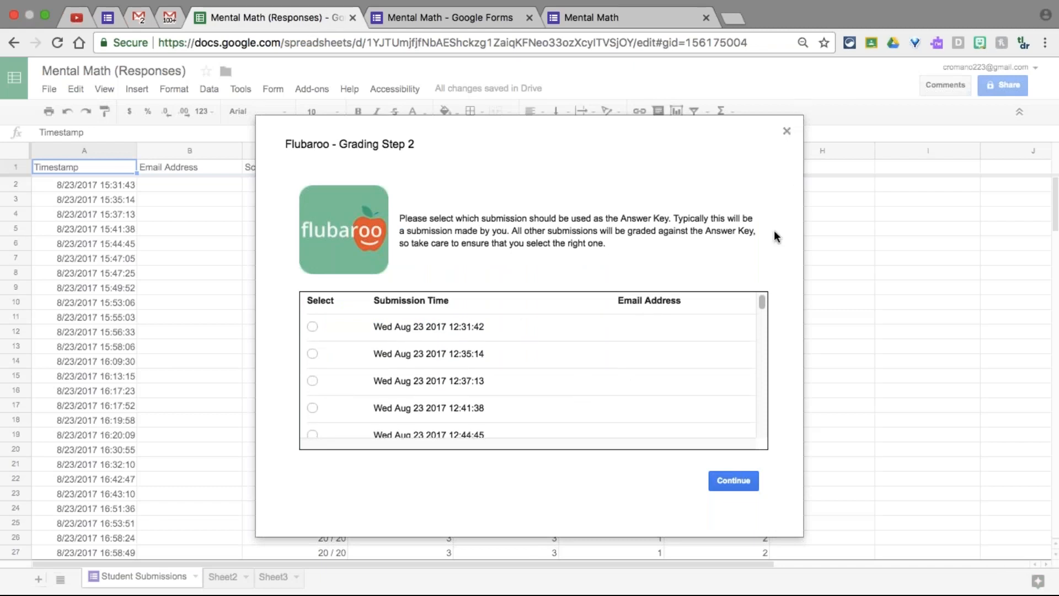
{"action": "scroll", "coordinate": [616, 361], "scroll_direction": "down", "scroll_amount": 10}
{"action": "scroll", "coordinate": [615, 358], "scroll_direction": "down", "scroll_amount": 10}
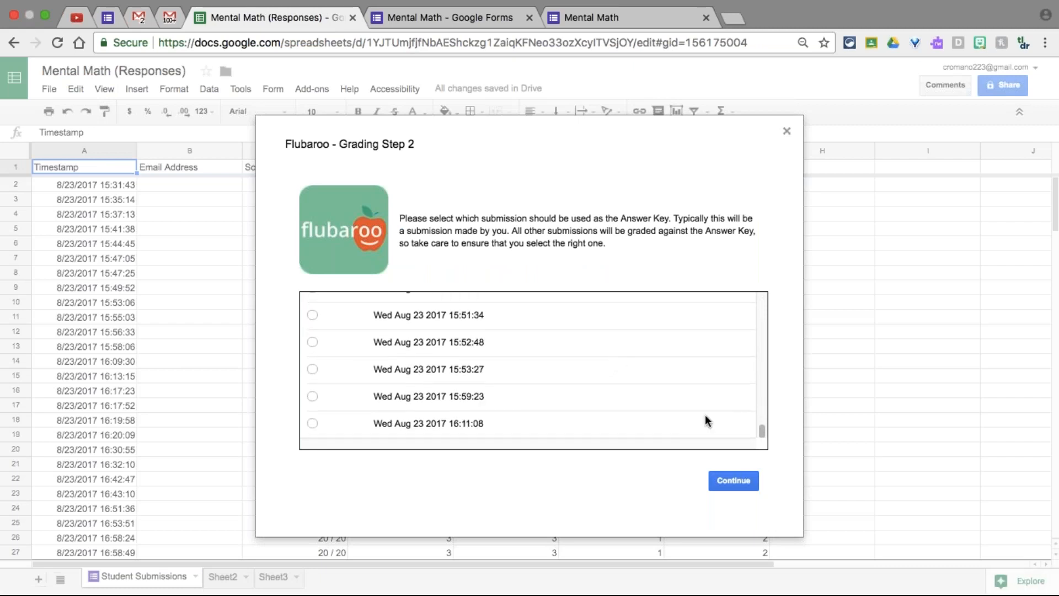
{"action": "left_click", "coordinate": [787, 132]}
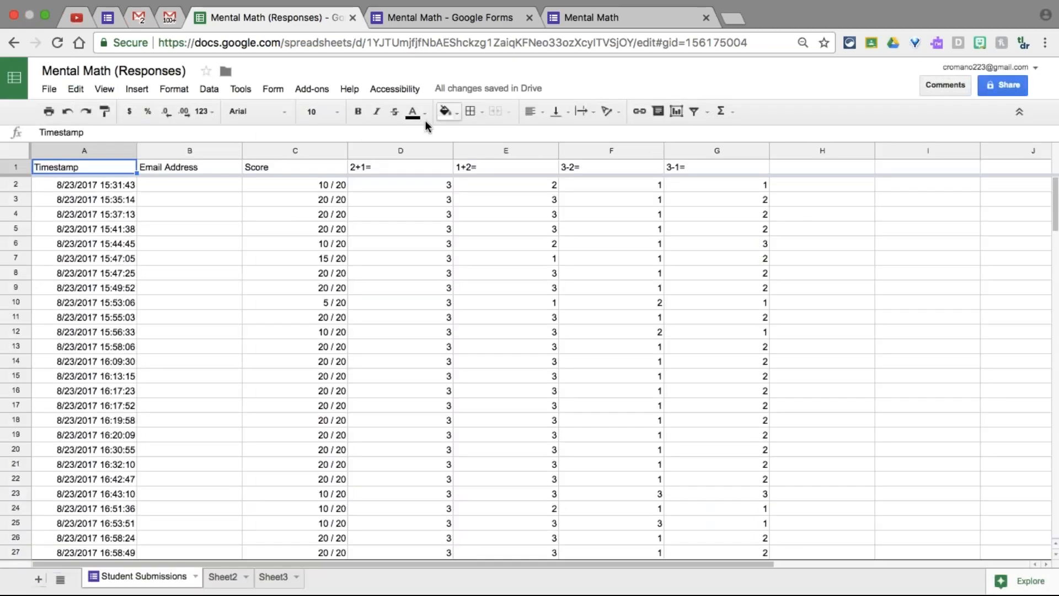
Enable Flubaroo autograde via Add-ons > Flubaroo > Advanced and acknowledge the notice
{"action": "left_click", "coordinate": [312, 89]}
{"action": "mouse_move", "coordinate": [330, 138]}
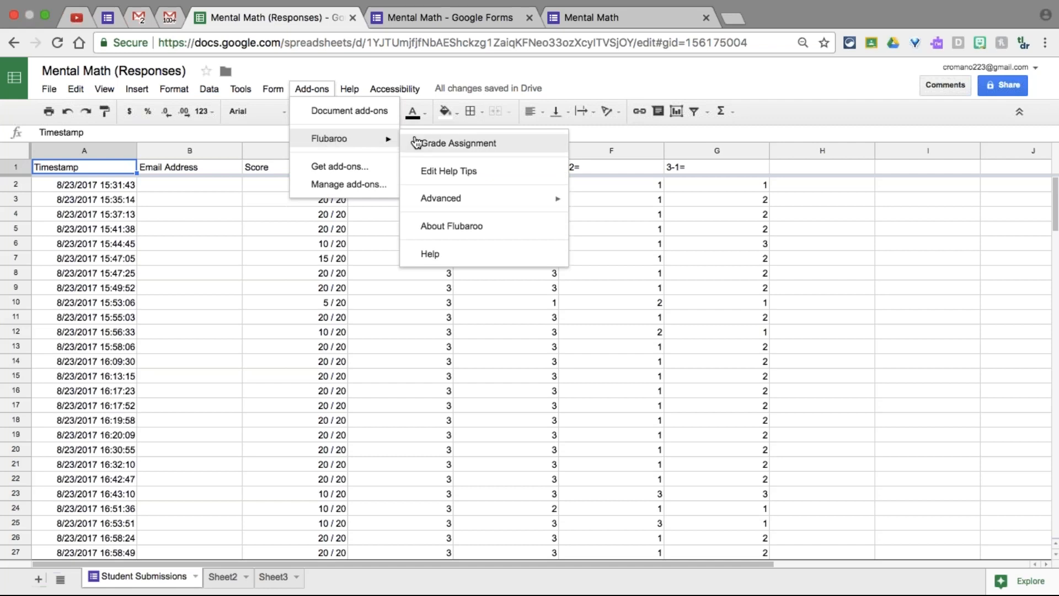
{"action": "mouse_move", "coordinate": [439, 199]}
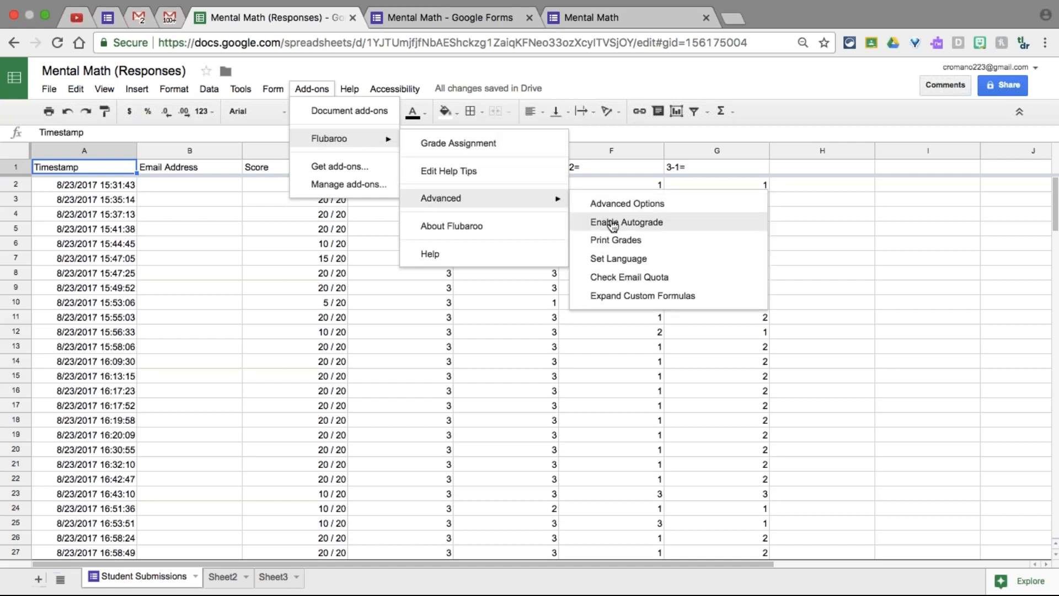
{"action": "left_click", "coordinate": [611, 223]}
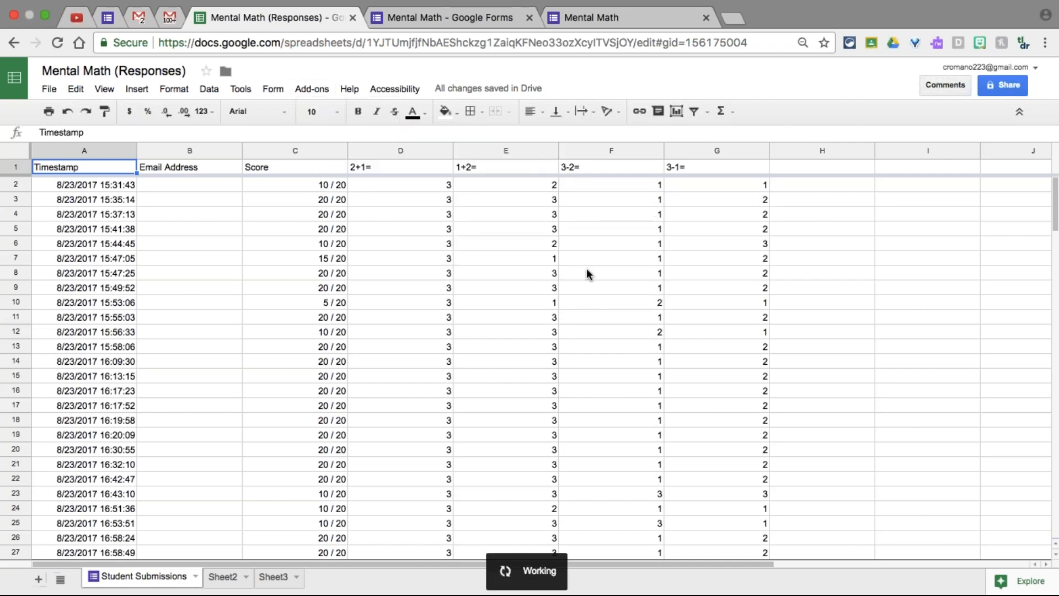
{"action": "left_click", "coordinate": [350, 354]}
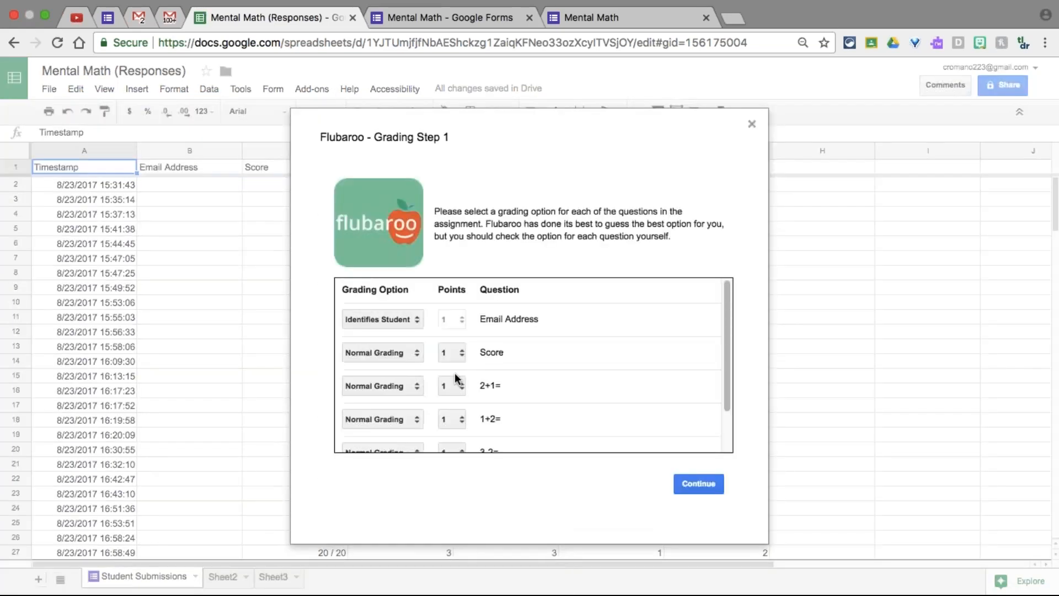
Keep the grading options, choose the 16:45:00 submission as answer key, and include questions and scores
{"action": "left_click", "coordinate": [696, 484]}
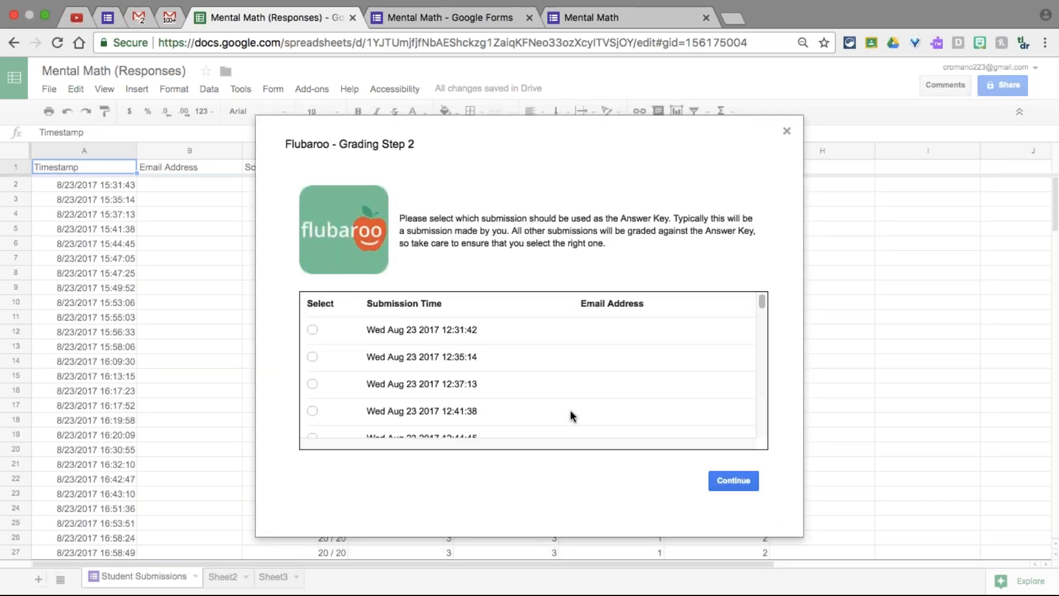
{"action": "scroll", "coordinate": [570, 410], "scroll_direction": "down", "scroll_amount": 15}
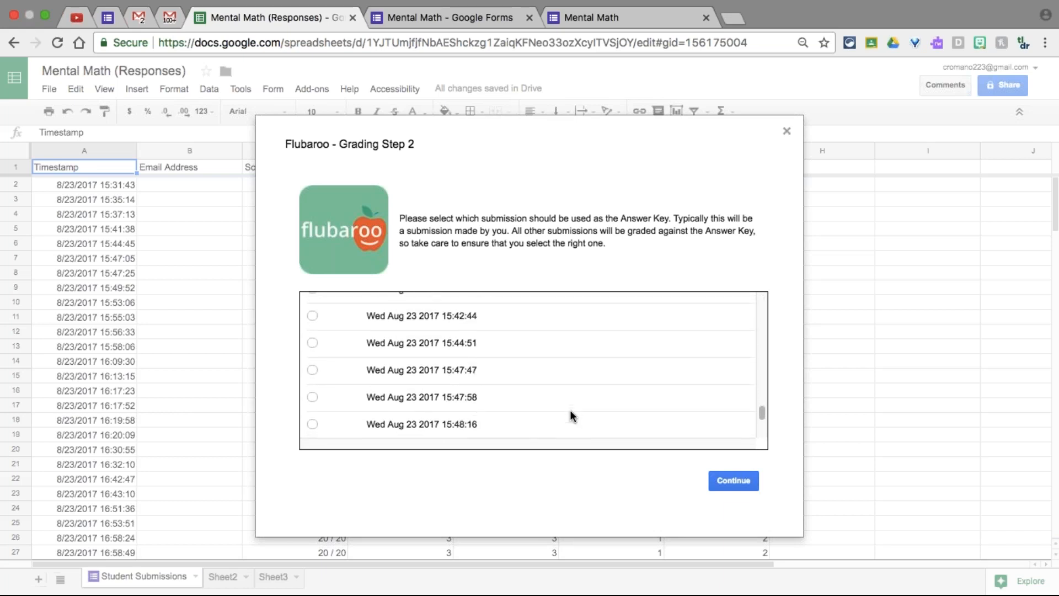
{"action": "scroll", "coordinate": [574, 414], "scroll_direction": "down", "scroll_amount": 3}
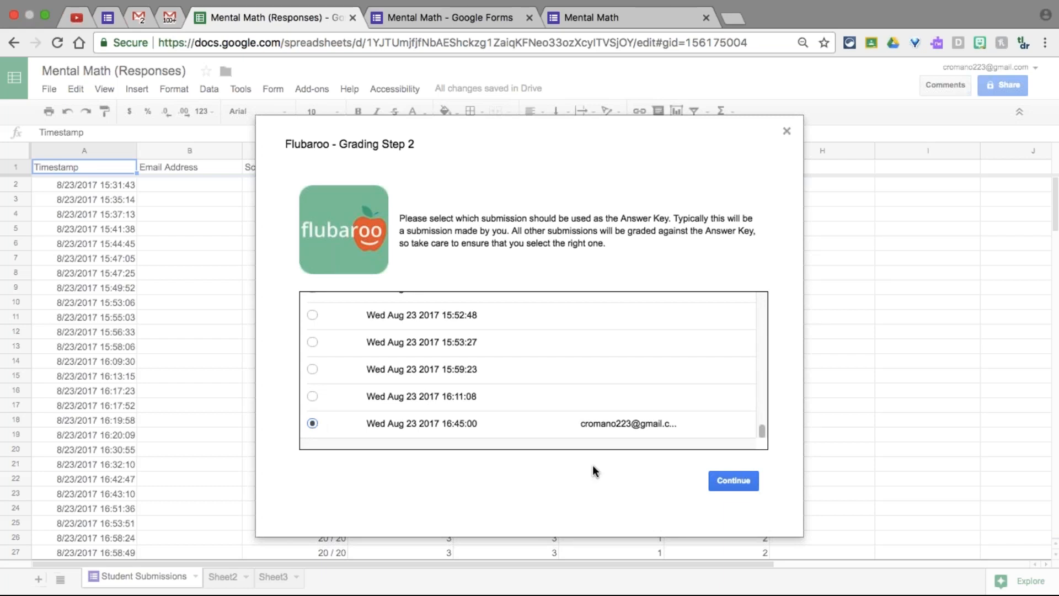
{"action": "left_click", "coordinate": [729, 477]}
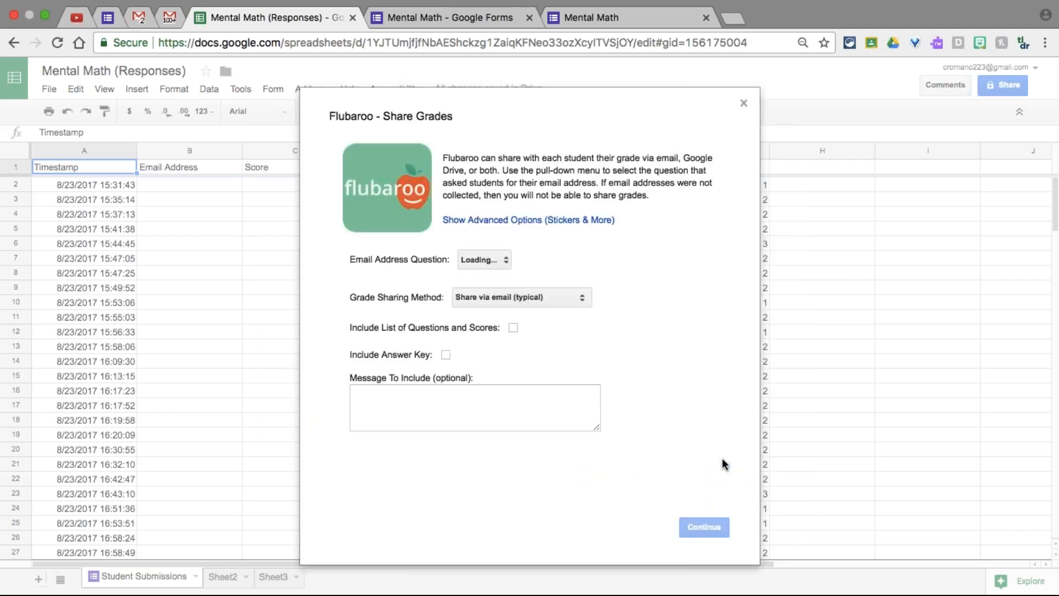
{"action": "left_click", "coordinate": [513, 328]}
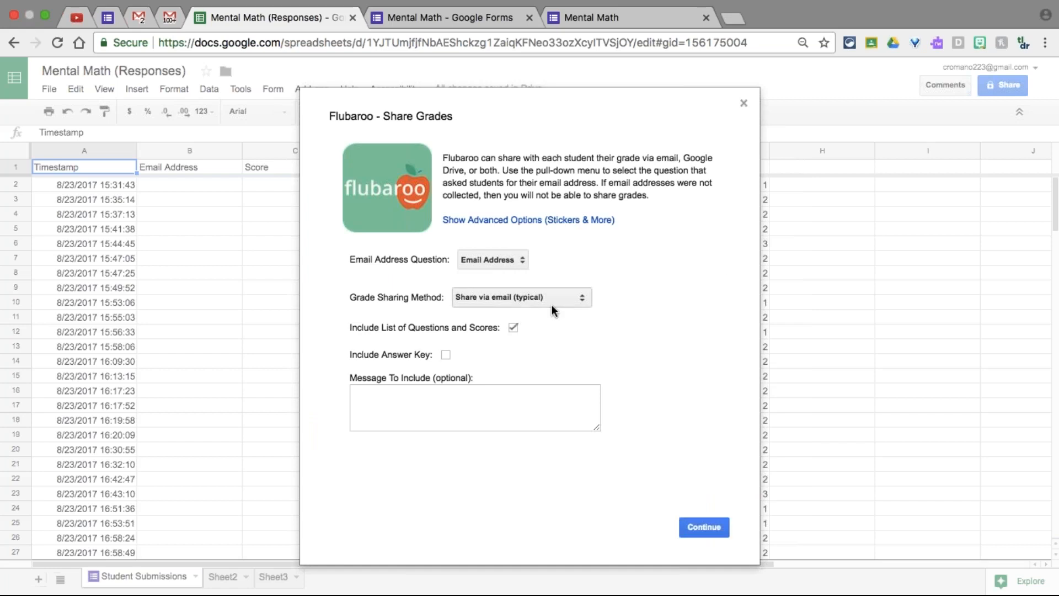
Keep Email Address as the email question and share grades via both email and Drive
{"action": "left_click", "coordinate": [485, 260]}
{"action": "left_click", "coordinate": [486, 259]}
{"action": "left_click", "coordinate": [488, 296]}
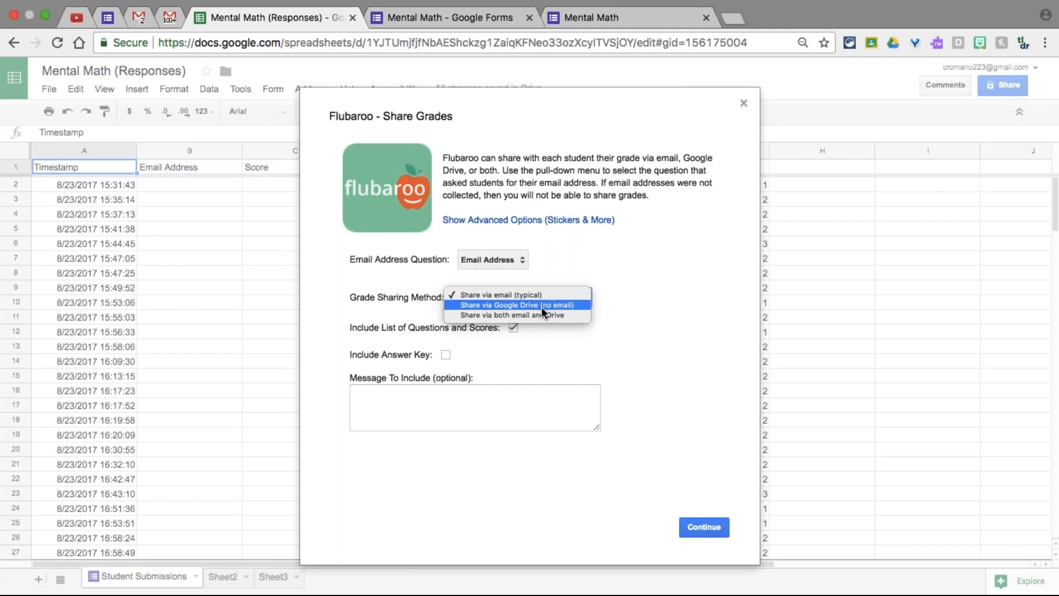
{"action": "left_click", "coordinate": [514, 313]}
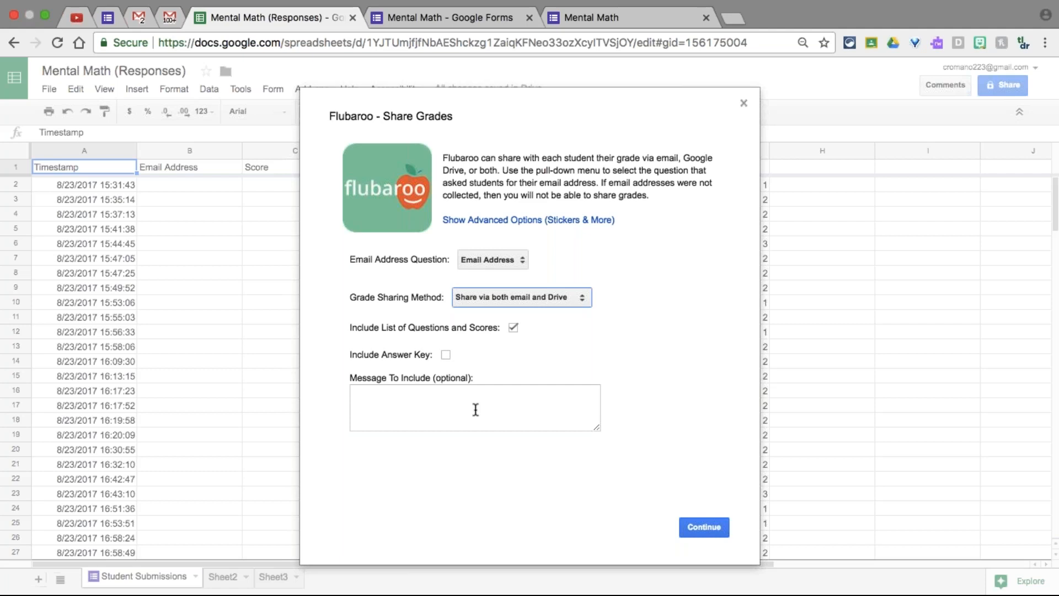
{"action": "left_click", "coordinate": [705, 528]}
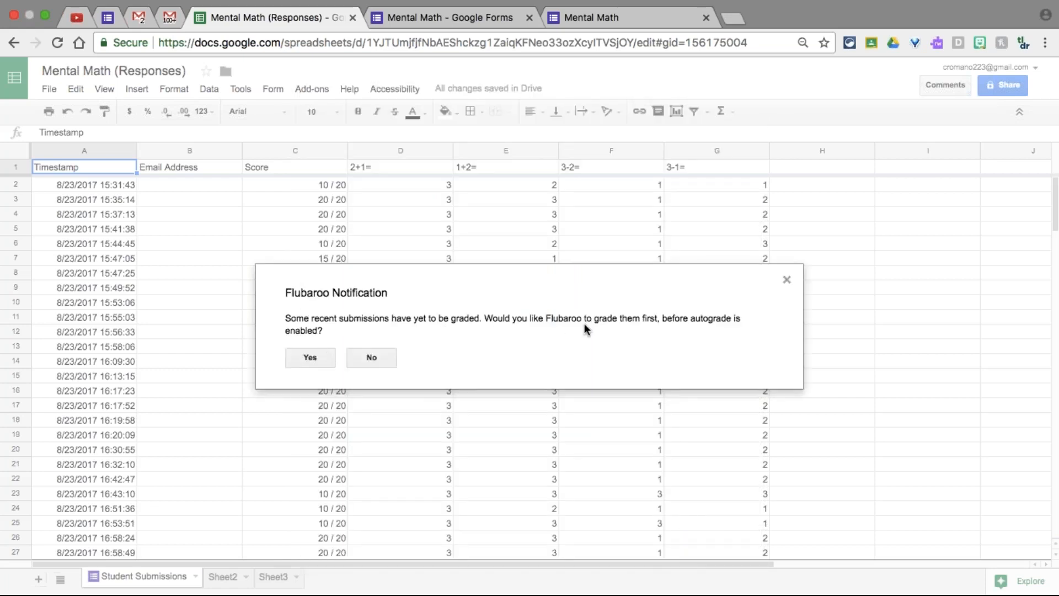
Answer Yes so Flubaroo grades the recent submissions before autograde starts
{"action": "left_click", "coordinate": [310, 357]}
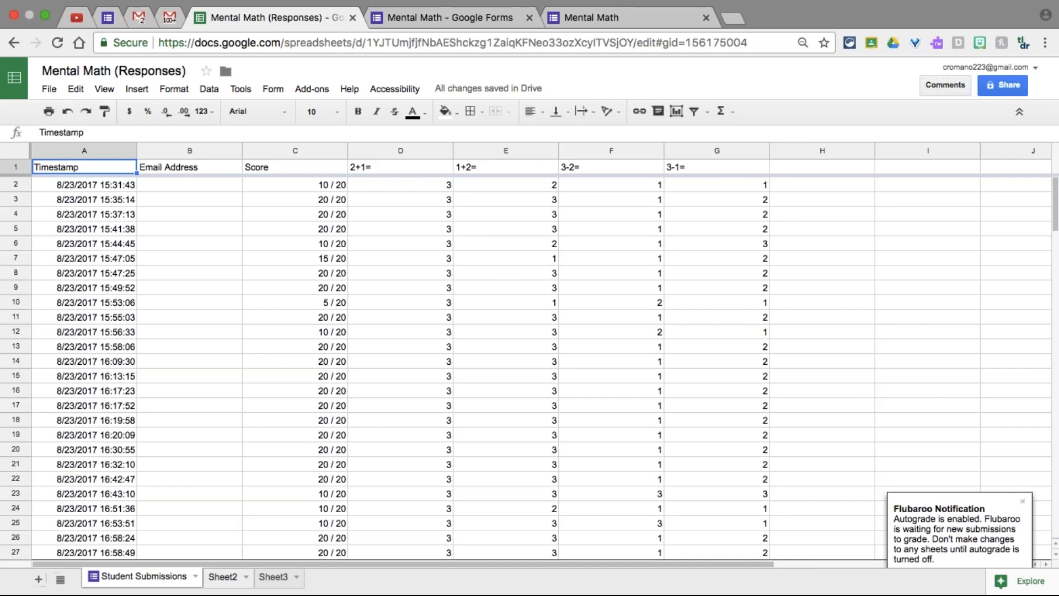
Check Sheet2 and Sheet3, then disable Flubaroo autograde from the Student Submissions sheet
{"action": "left_click", "coordinate": [245, 582]}
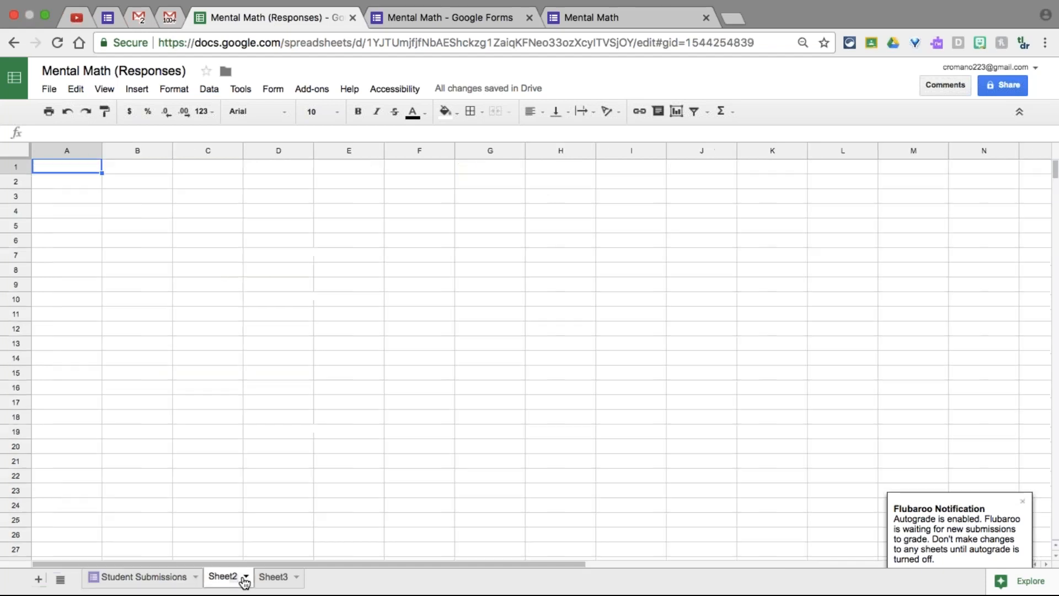
{"action": "left_click", "coordinate": [267, 582]}
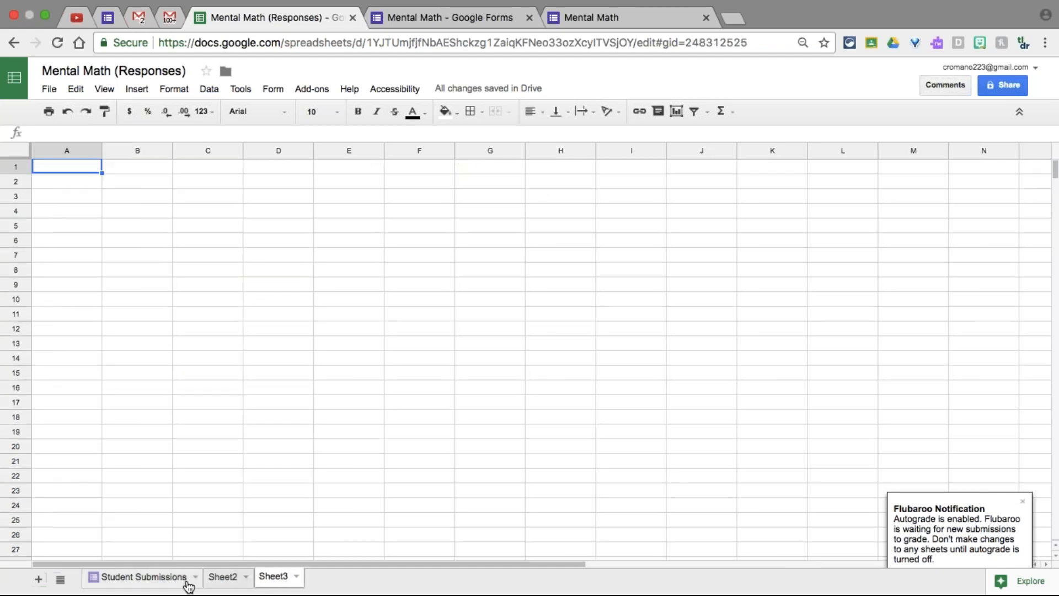
{"action": "left_click", "coordinate": [170, 583]}
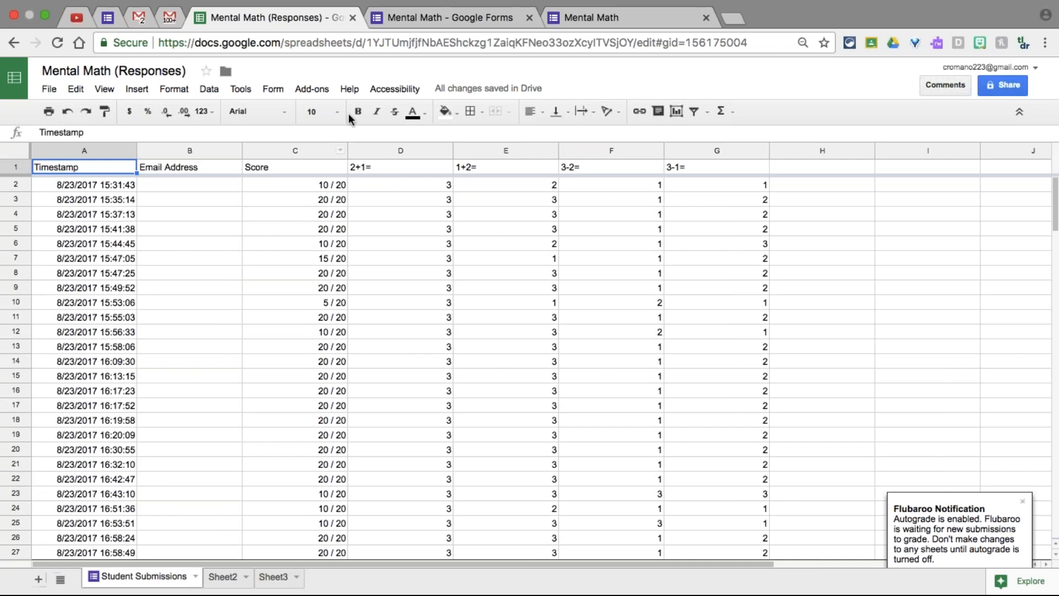
{"action": "left_click", "coordinate": [309, 88]}
{"action": "mouse_move", "coordinate": [331, 141]}
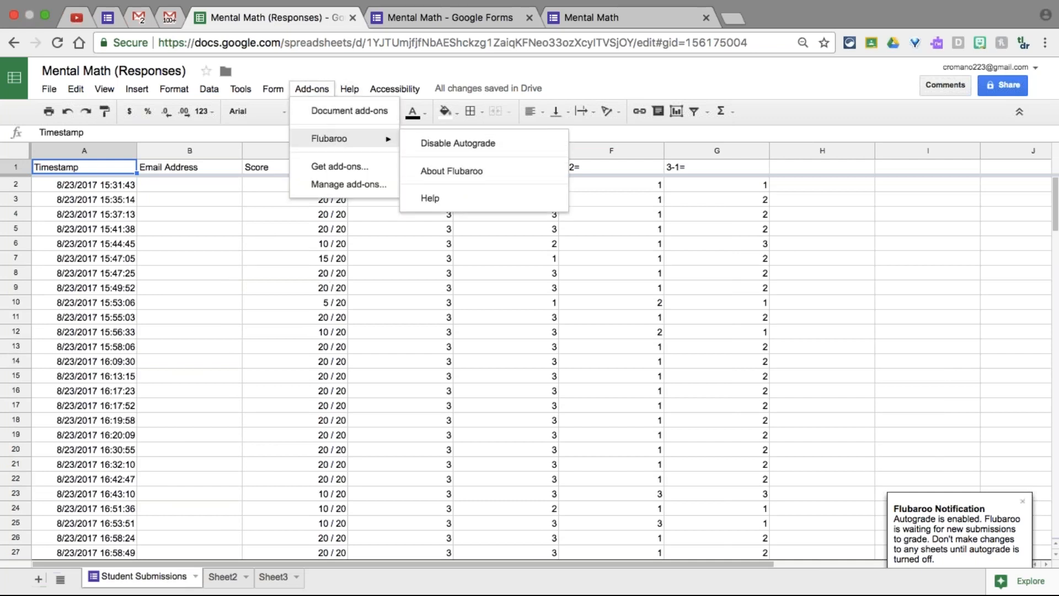
{"action": "left_click", "coordinate": [428, 144]}
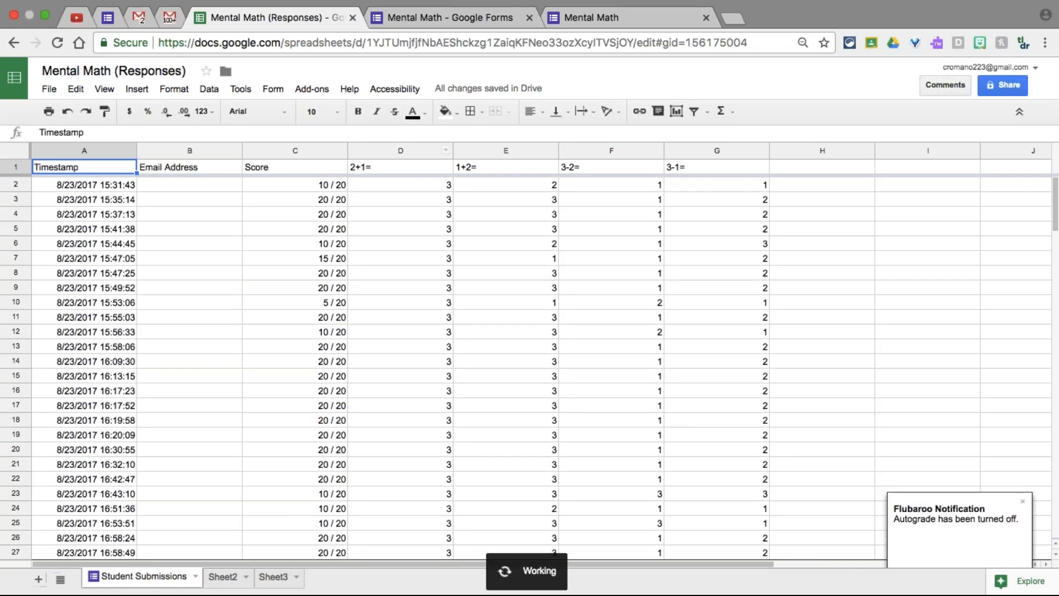
{"action": "left_click", "coordinate": [310, 89]}
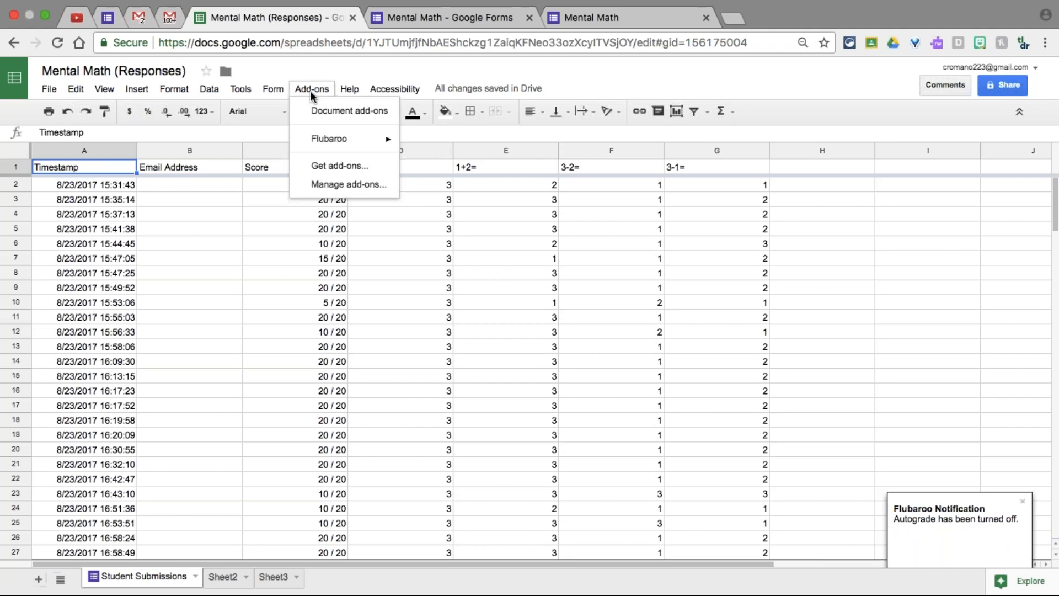
Start Flubaroo grading, keeping each question worth 1 point
{"action": "mouse_move", "coordinate": [330, 138]}
{"action": "left_click", "coordinate": [424, 145]}
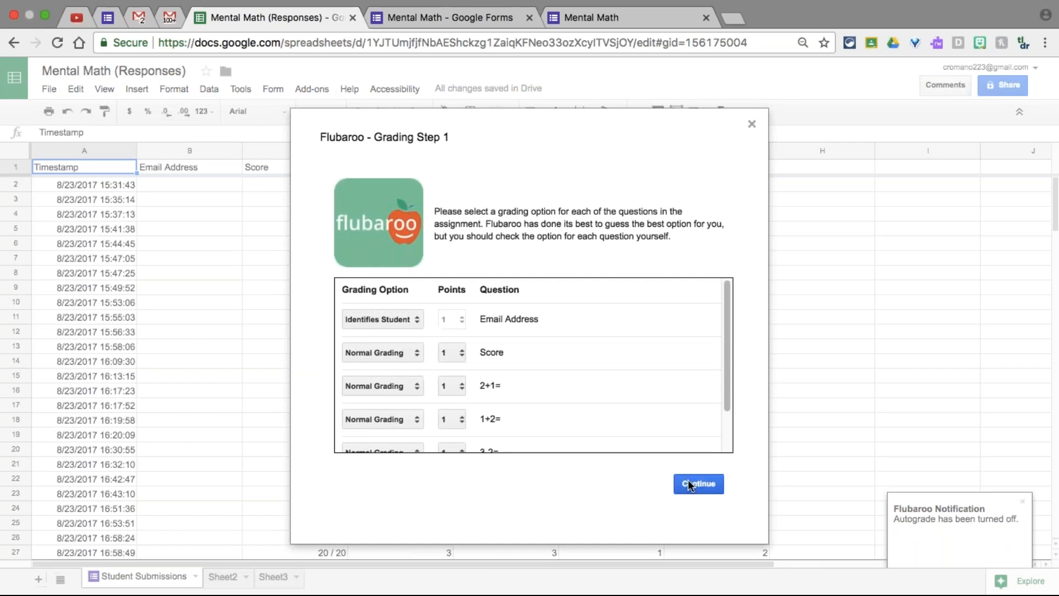
{"action": "left_click", "coordinate": [687, 480]}
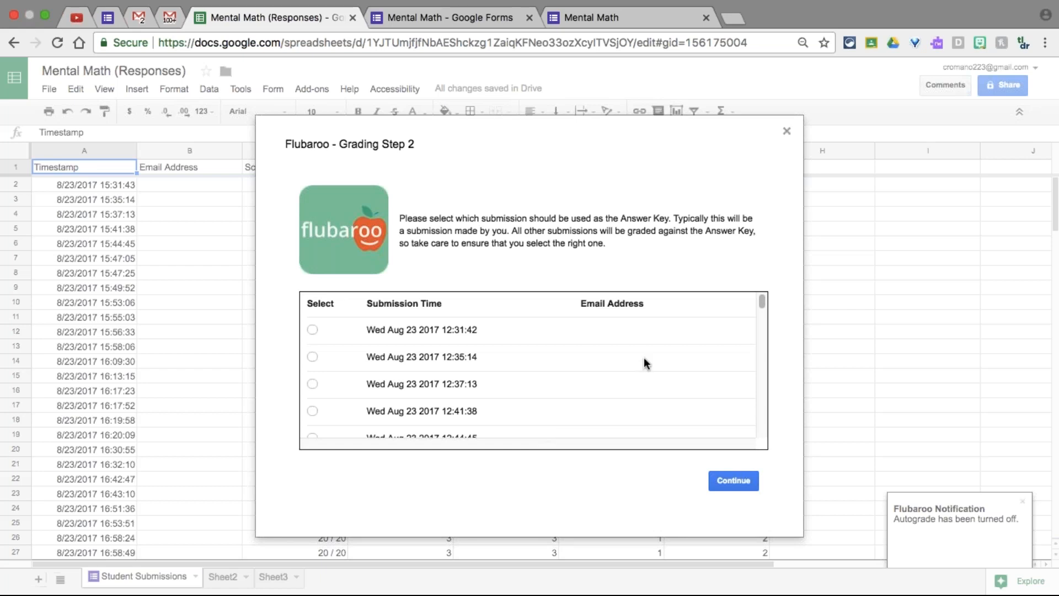
Choose the 16:45:00 submission as answer key and dismiss the no-valid-submissions notice
{"action": "scroll", "coordinate": [643, 363], "scroll_direction": "down", "scroll_amount": 10}
{"action": "scroll", "coordinate": [644, 356], "scroll_direction": "down", "scroll_amount": 5}
{"action": "left_click", "coordinate": [750, 484]}
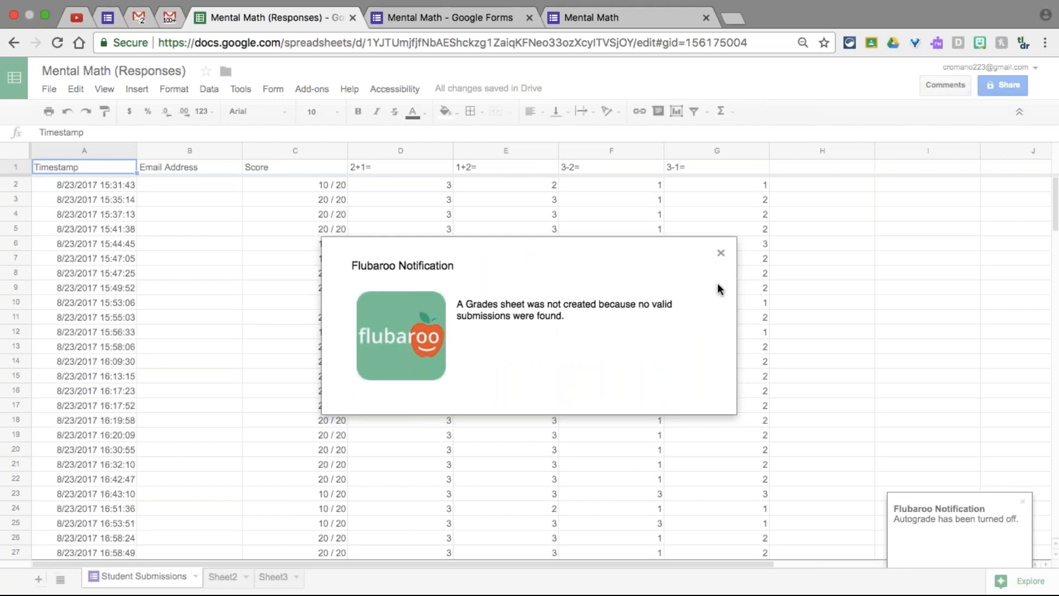
{"action": "left_click", "coordinate": [721, 253]}
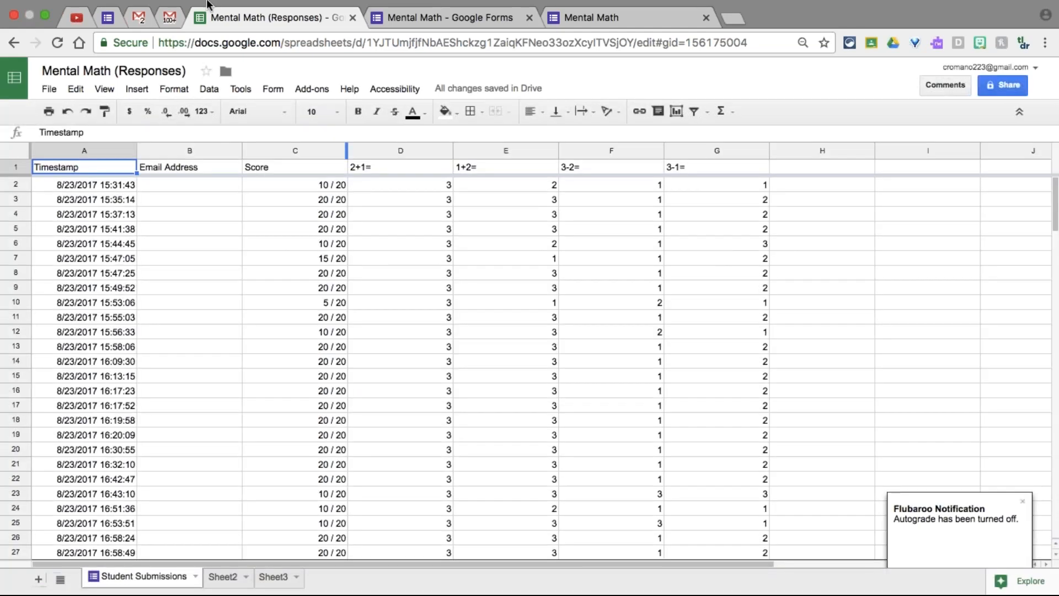
Switch to the second Gmail account's inbox and open its Google Drive from the apps grid
{"action": "left_click", "coordinate": [137, 22]}
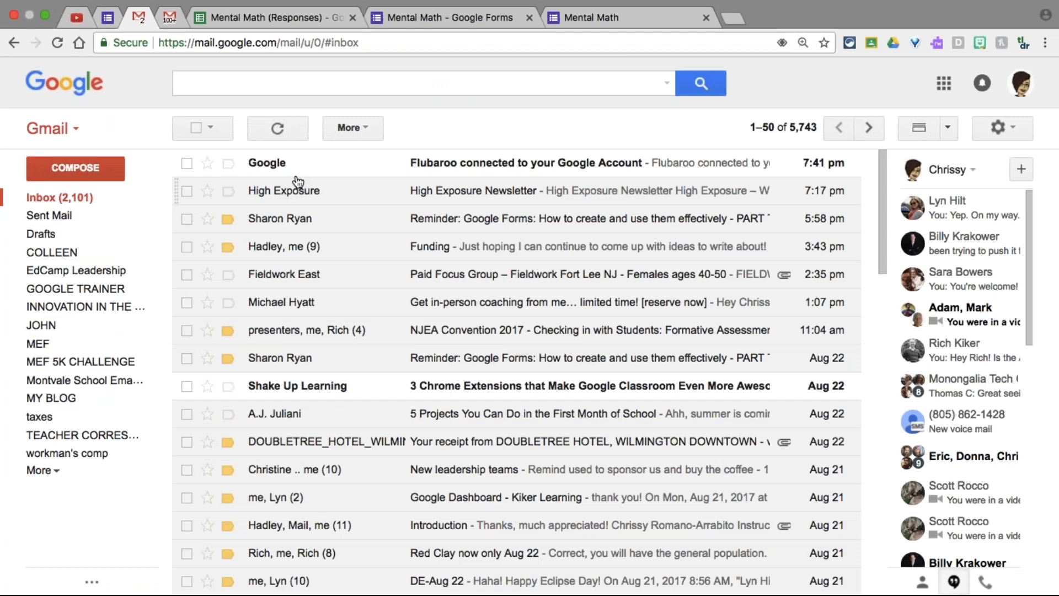
{"action": "left_click", "coordinate": [178, 20]}
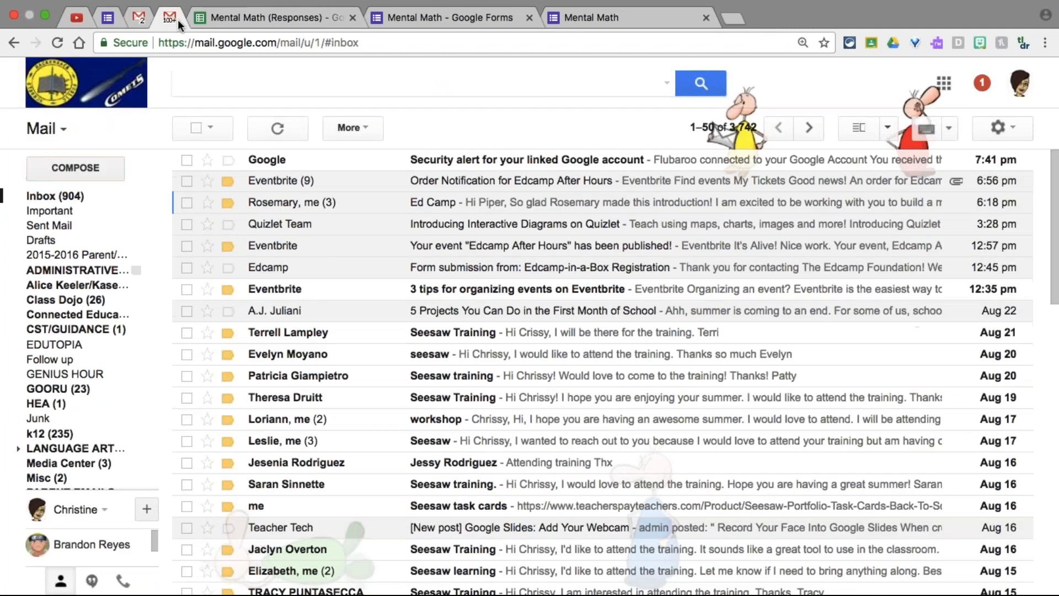
{"action": "left_click", "coordinate": [944, 83]}
{"action": "left_click", "coordinate": [969, 279]}
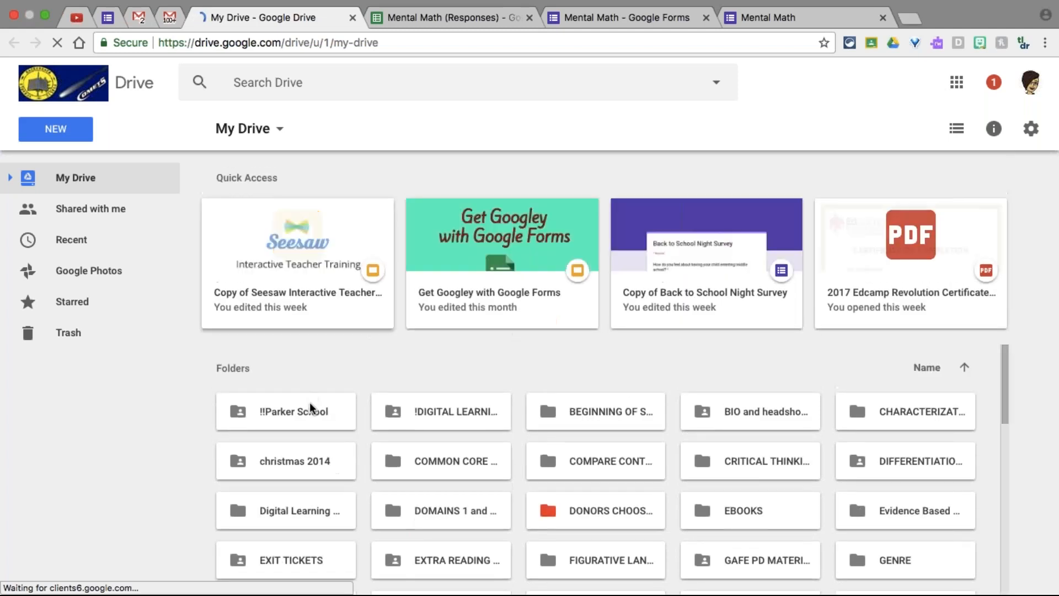
Open The Trial of Cardigan Jones (Responses) via !!Parker School > JOURNEYS > The Trial of Cardigan Jones
{"action": "double_click", "coordinate": [310, 408]}
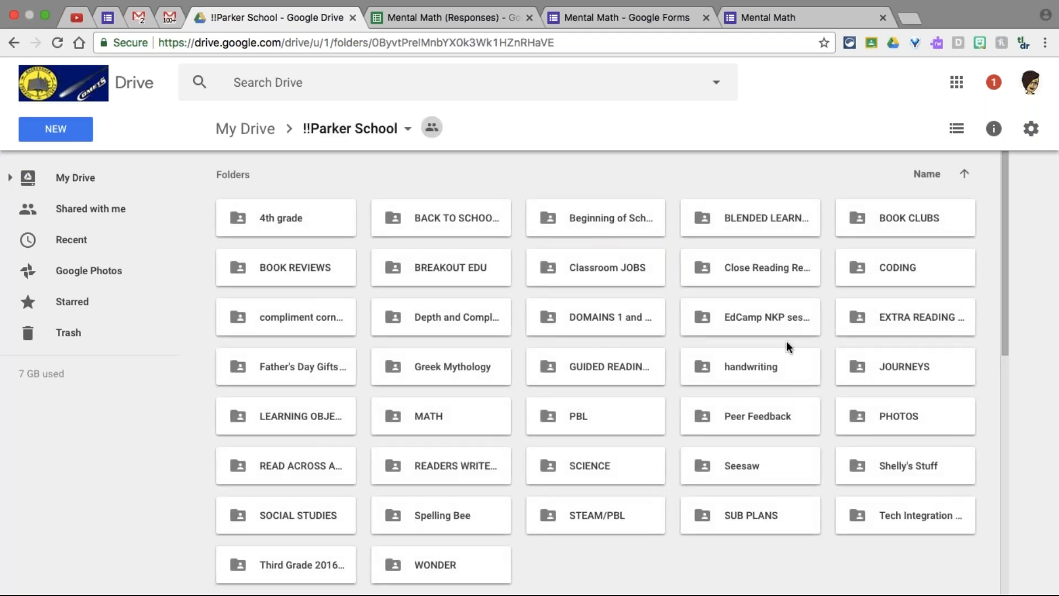
{"action": "double_click", "coordinate": [894, 362]}
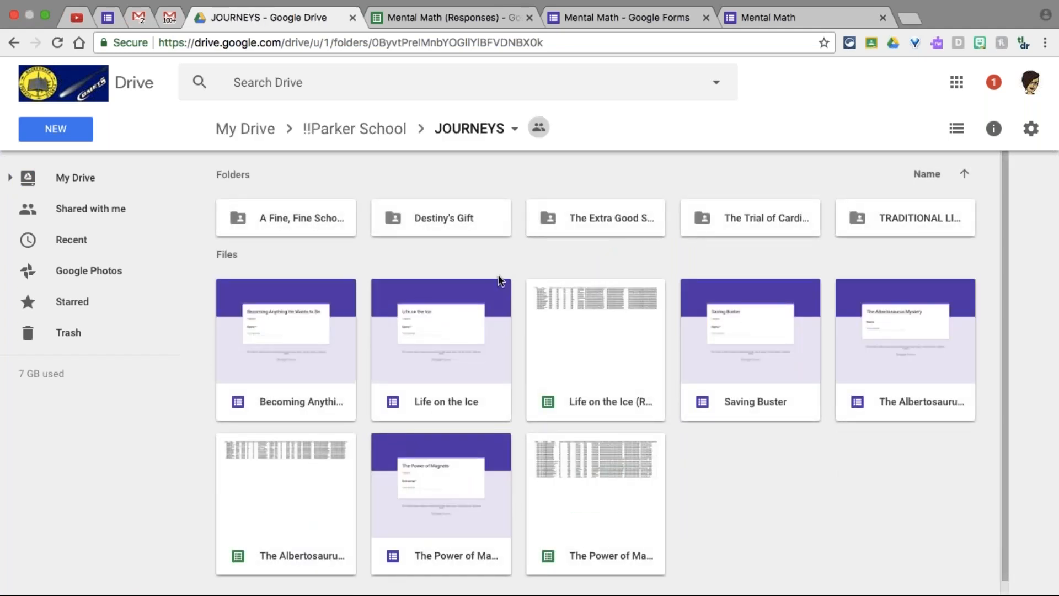
{"action": "double_click", "coordinate": [723, 222]}
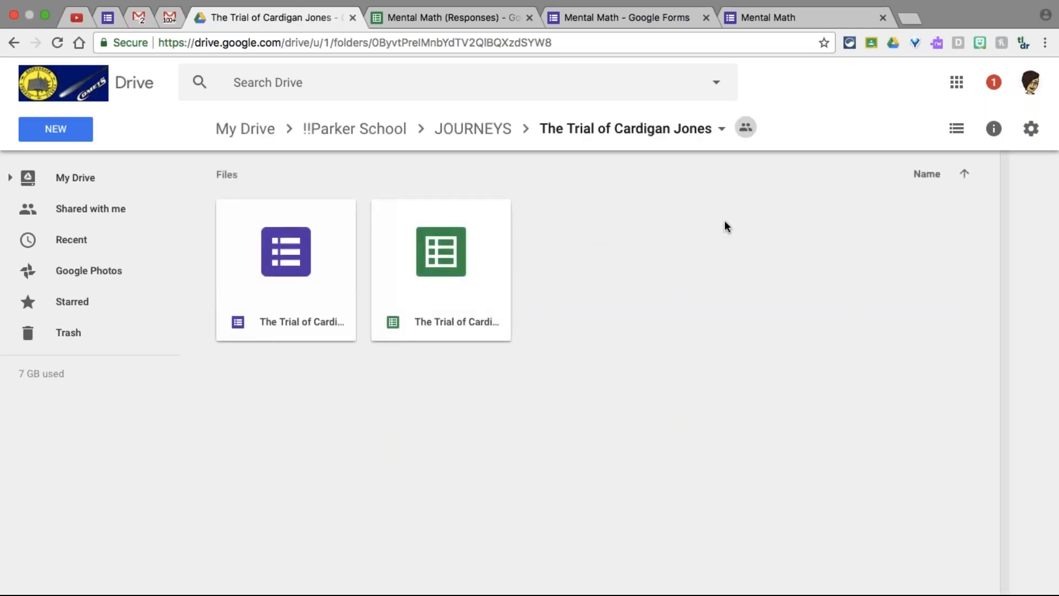
{"action": "double_click", "coordinate": [451, 230]}
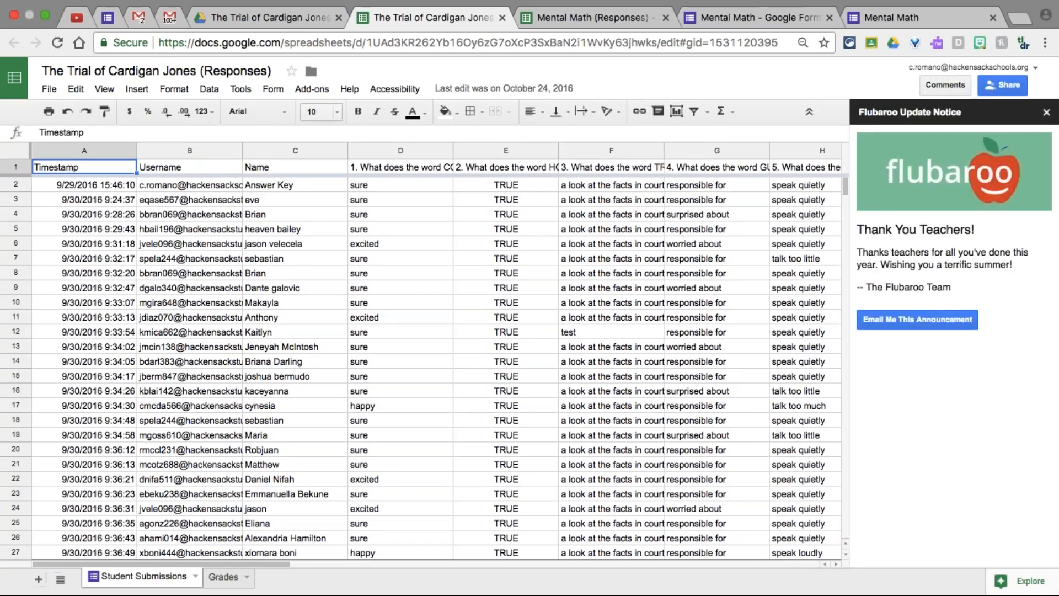
Dismiss the Flubaroo update notice, scroll through the Grades sheet, then return to Mental Math (Responses)
{"action": "left_click", "coordinate": [1046, 112]}
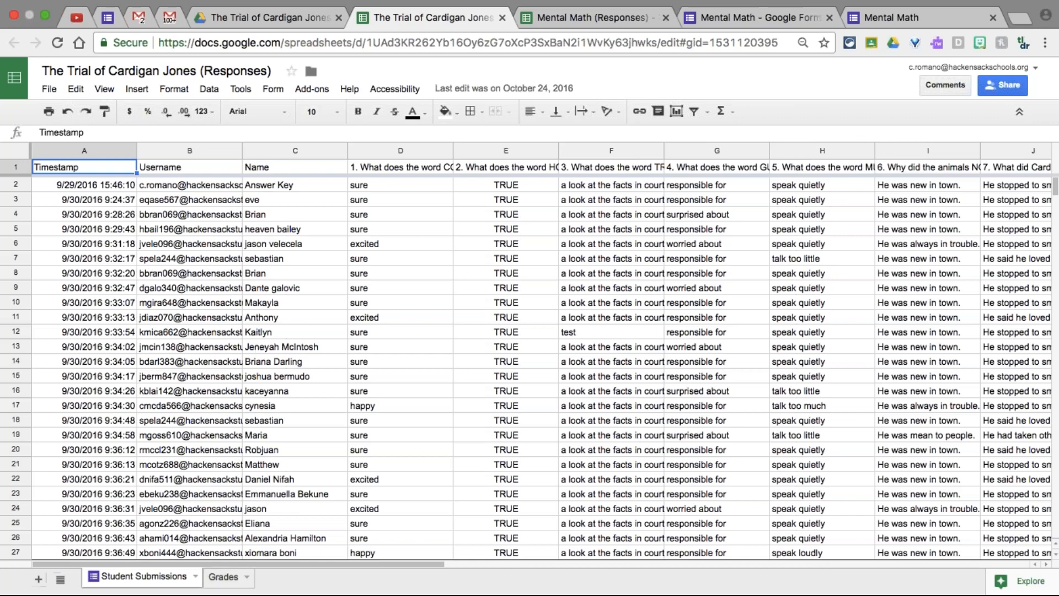
{"action": "left_click", "coordinate": [234, 582]}
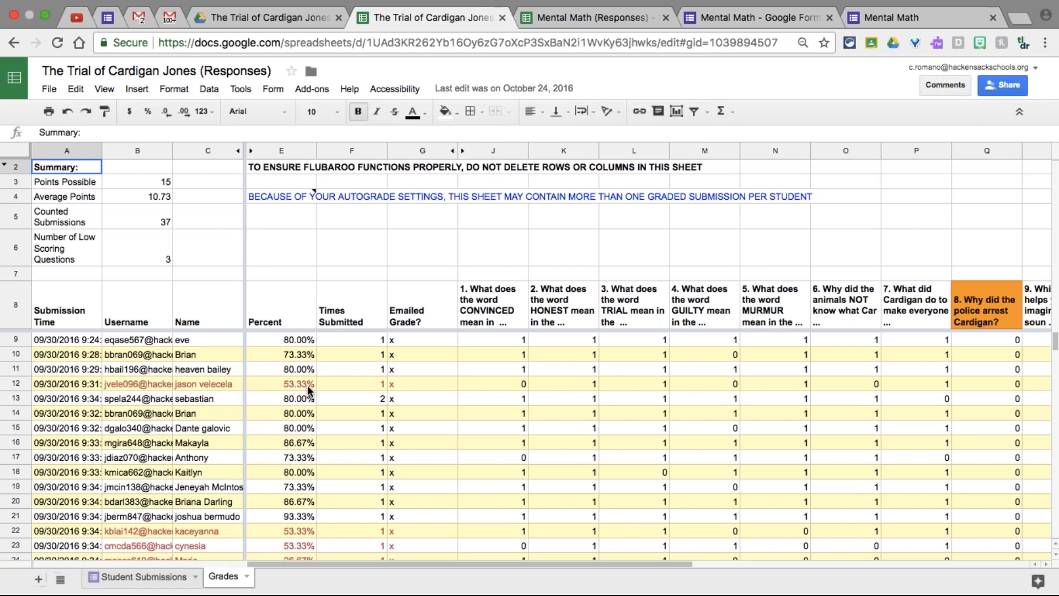
{"action": "scroll", "coordinate": [308, 390], "scroll_direction": "down", "scroll_amount": 5}
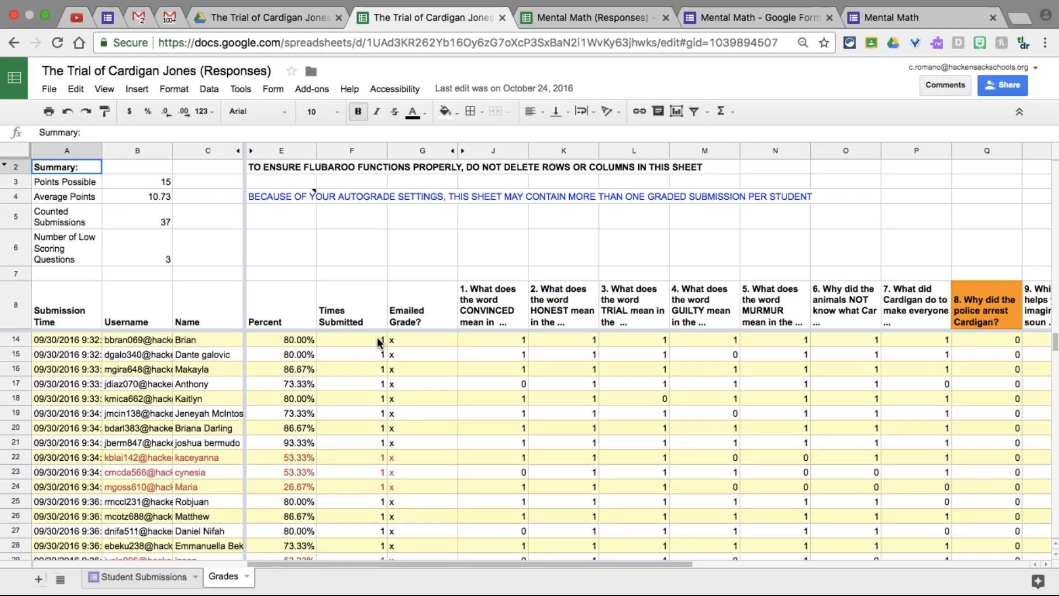
{"action": "scroll", "coordinate": [366, 496], "scroll_direction": "down", "scroll_amount": 8}
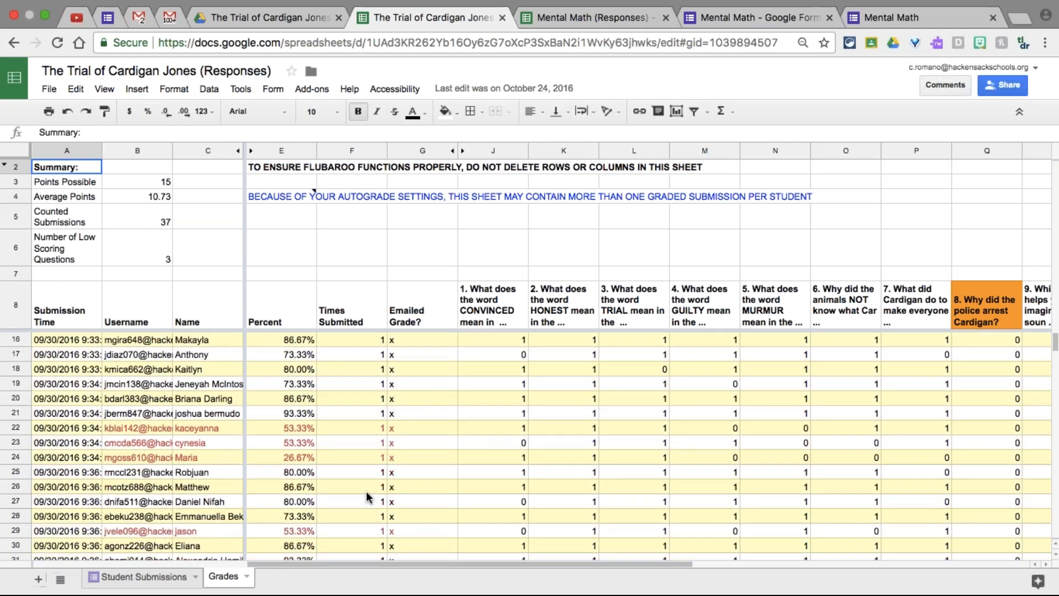
{"action": "scroll", "coordinate": [366, 491], "scroll_direction": "down", "scroll_amount": 10}
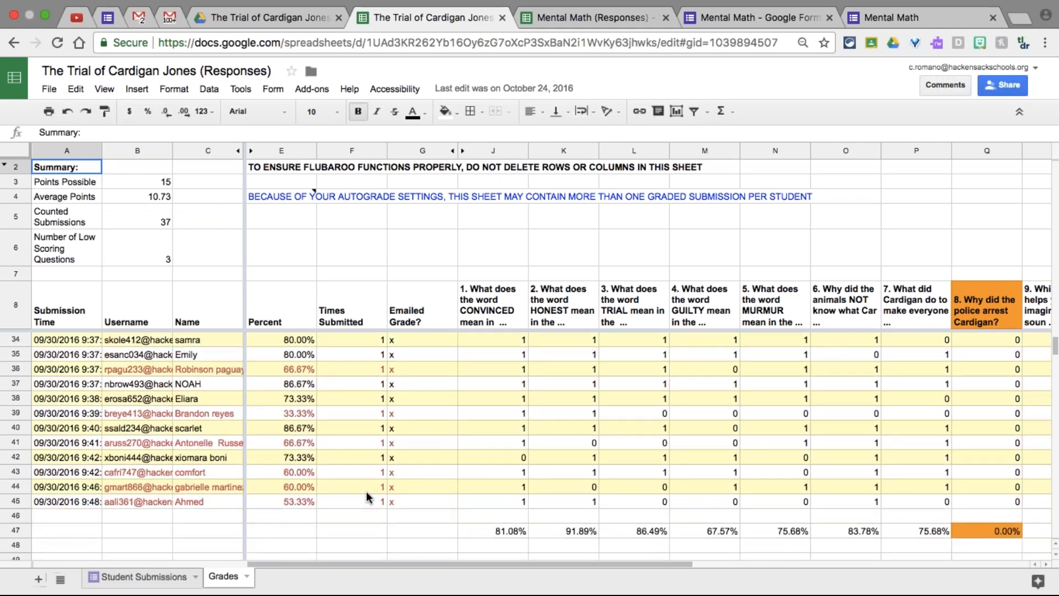
{"action": "scroll", "coordinate": [366, 491], "scroll_direction": "up", "scroll_amount": 20}
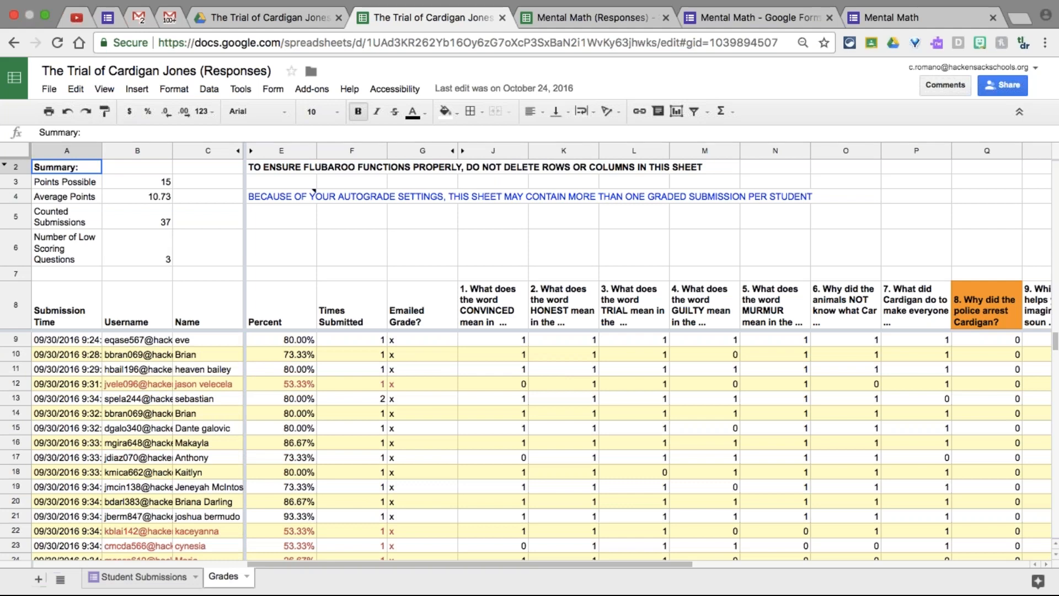
{"action": "left_click", "coordinate": [566, 19]}
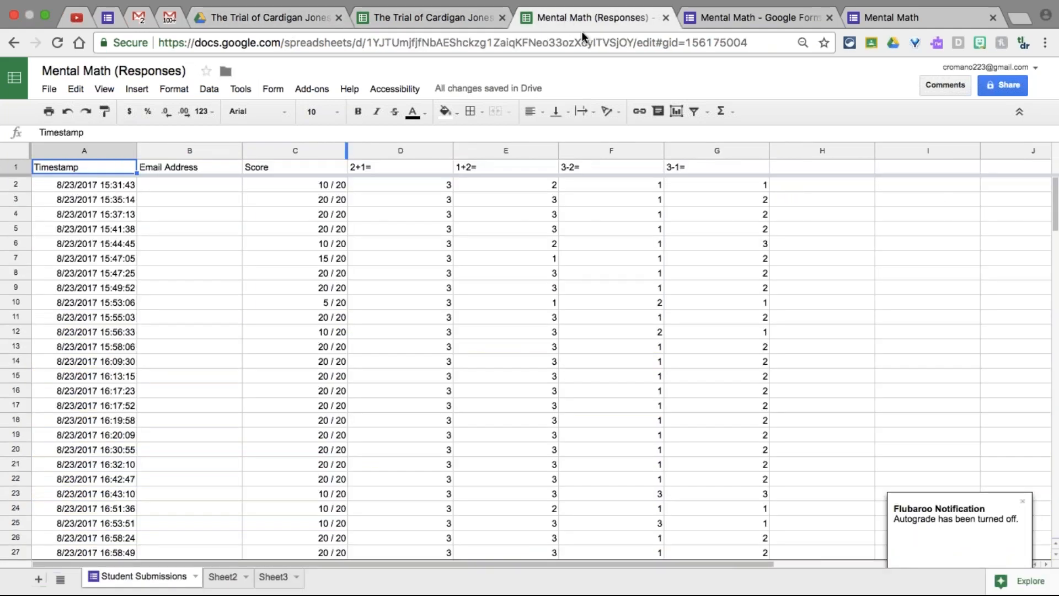
Dismiss the autograde-off notice, delete Sheet3, and go back to the Student Submissions sheet
{"action": "left_click", "coordinate": [1023, 497]}
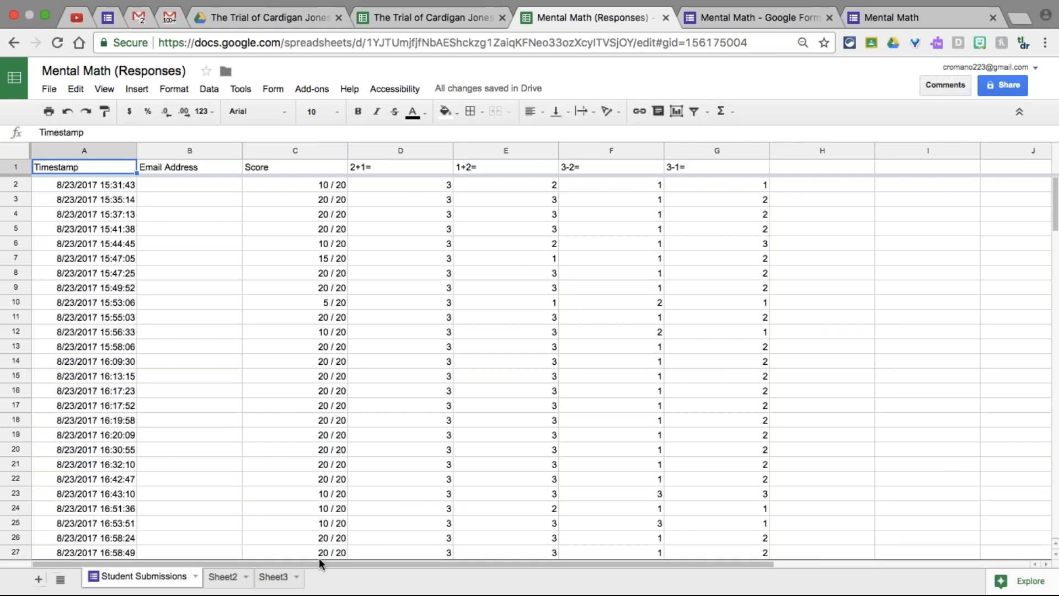
{"action": "left_click", "coordinate": [296, 576]}
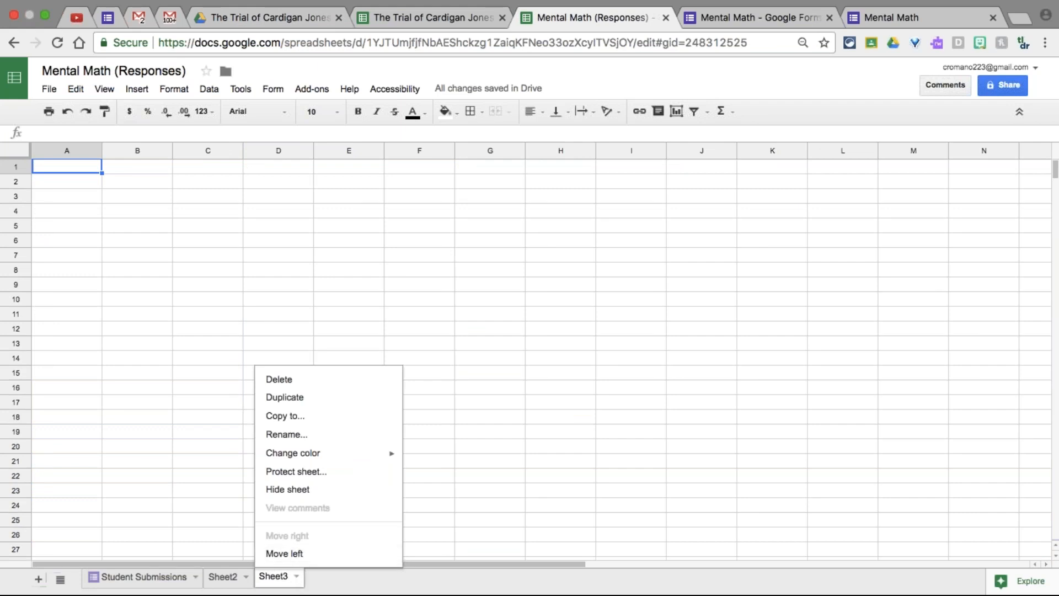
{"action": "left_click", "coordinate": [279, 382]}
{"action": "left_click", "coordinate": [365, 352]}
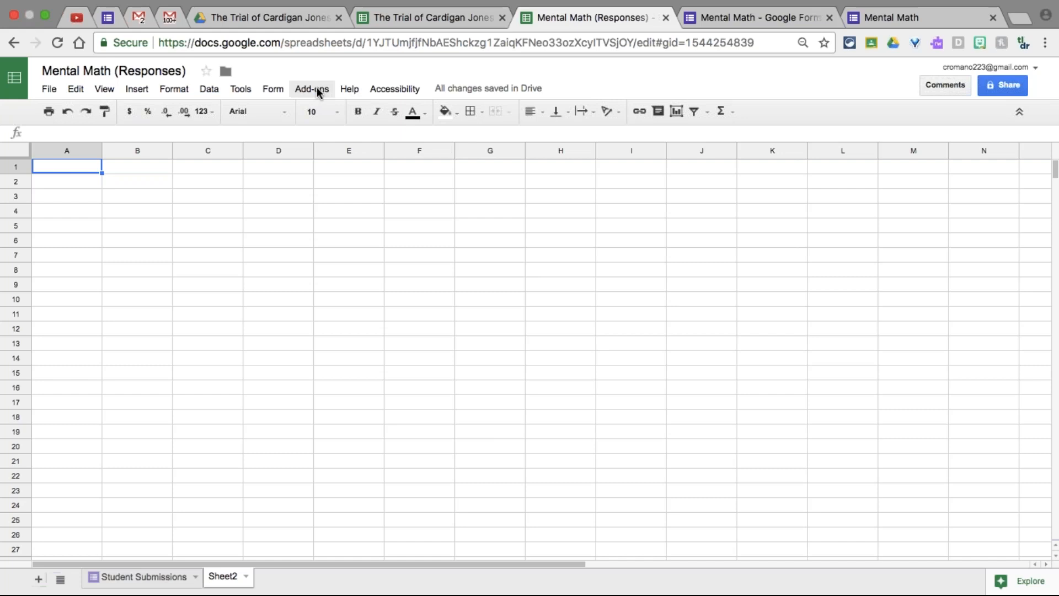
{"action": "left_click", "coordinate": [128, 576]}
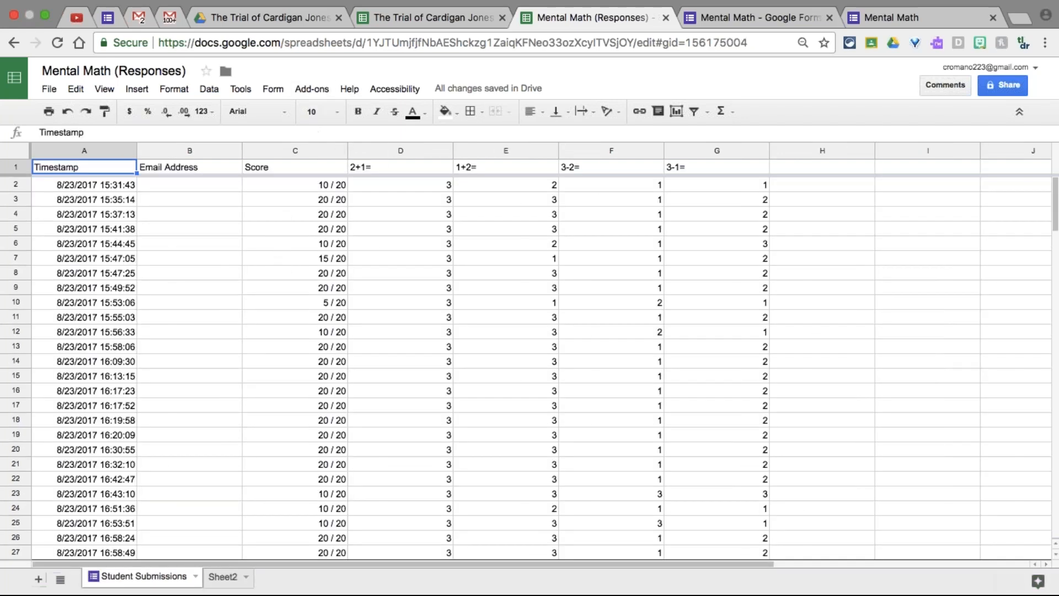
{"action": "left_click", "coordinate": [307, 88]}
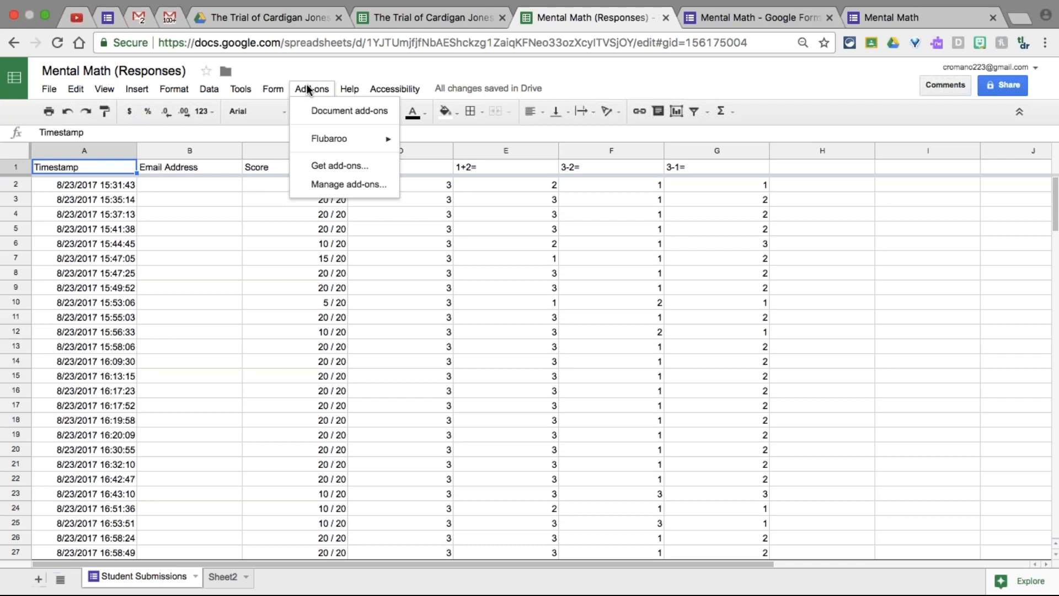
Look through the Flubaroo menu and its Advanced submenu, then close them without running anything
{"action": "mouse_move", "coordinate": [330, 145]}
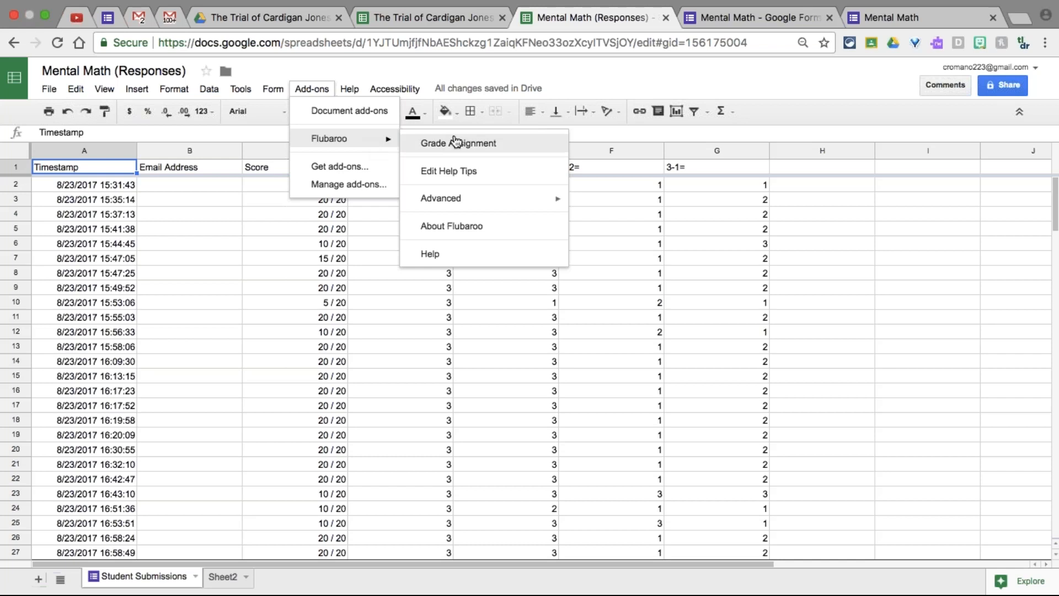
{"action": "mouse_move", "coordinate": [448, 199]}
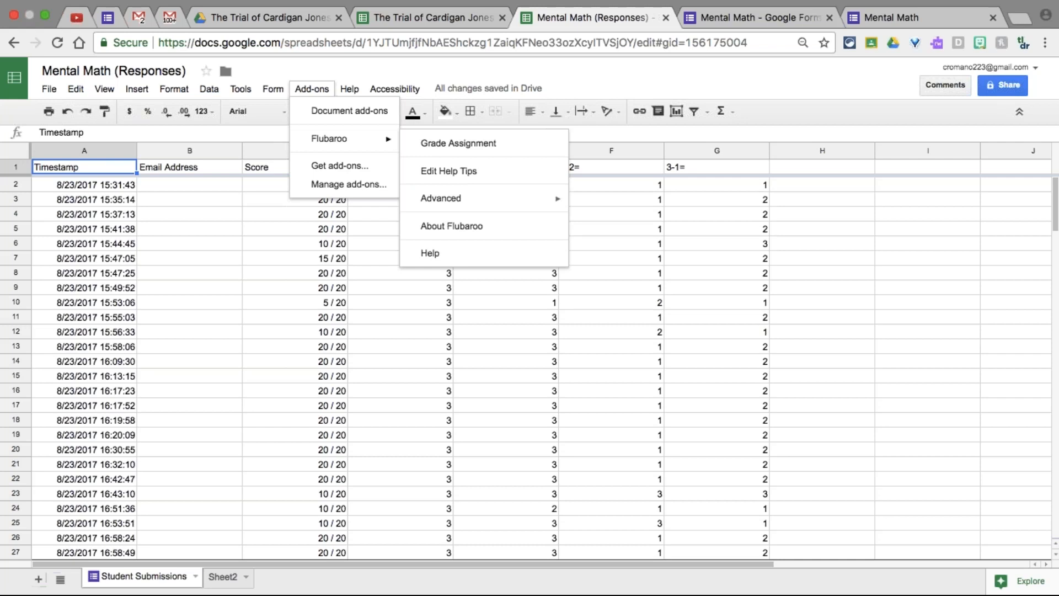
{"action": "left_click", "coordinate": [275, 135]}
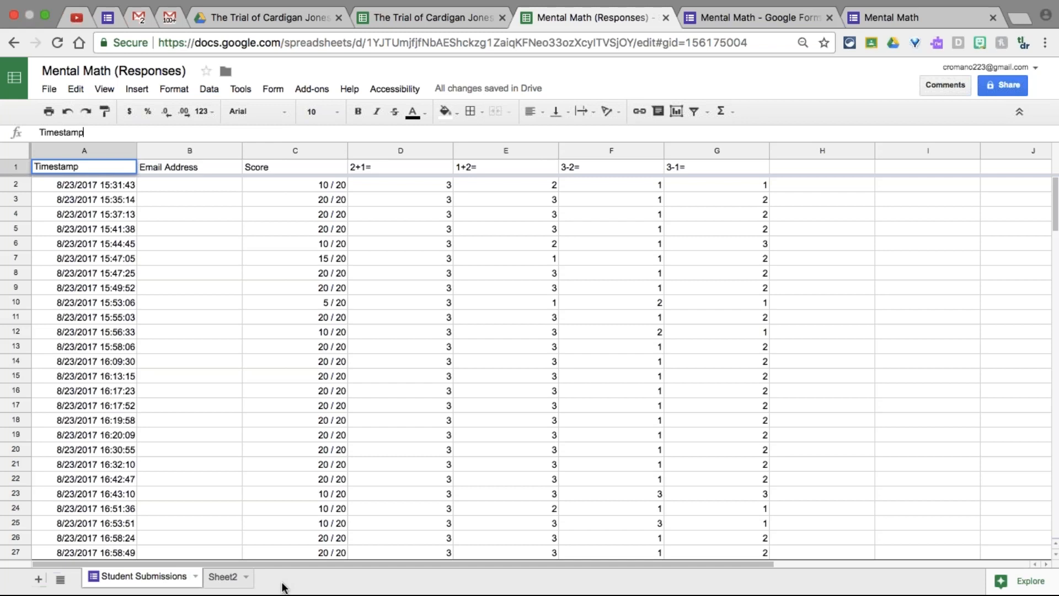
Glance at the empty Sheet2, then return to the Student Submissions sheet
{"action": "left_click", "coordinate": [229, 583]}
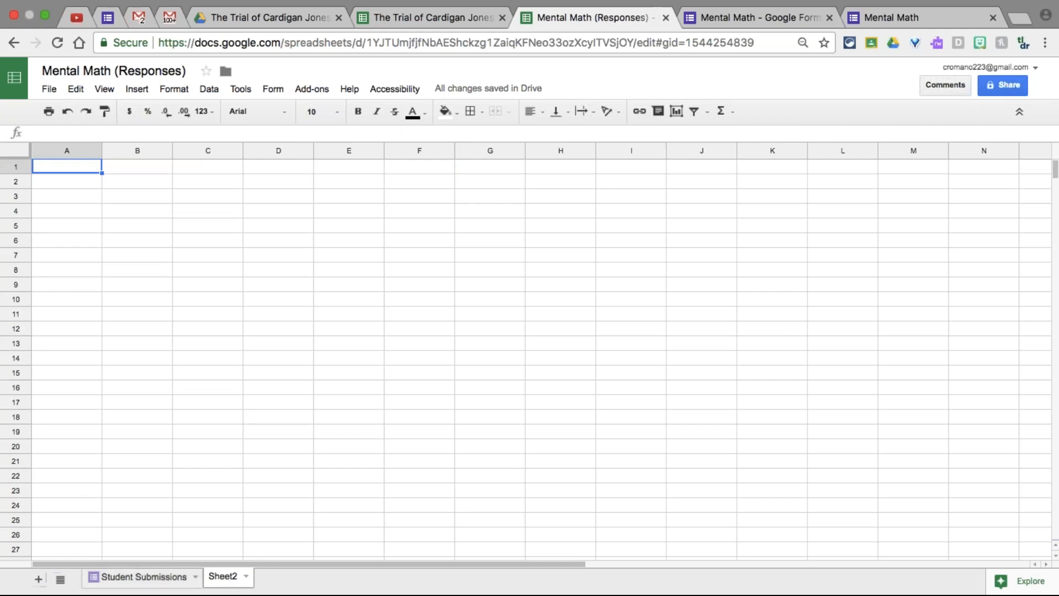
{"action": "left_click", "coordinate": [174, 578]}
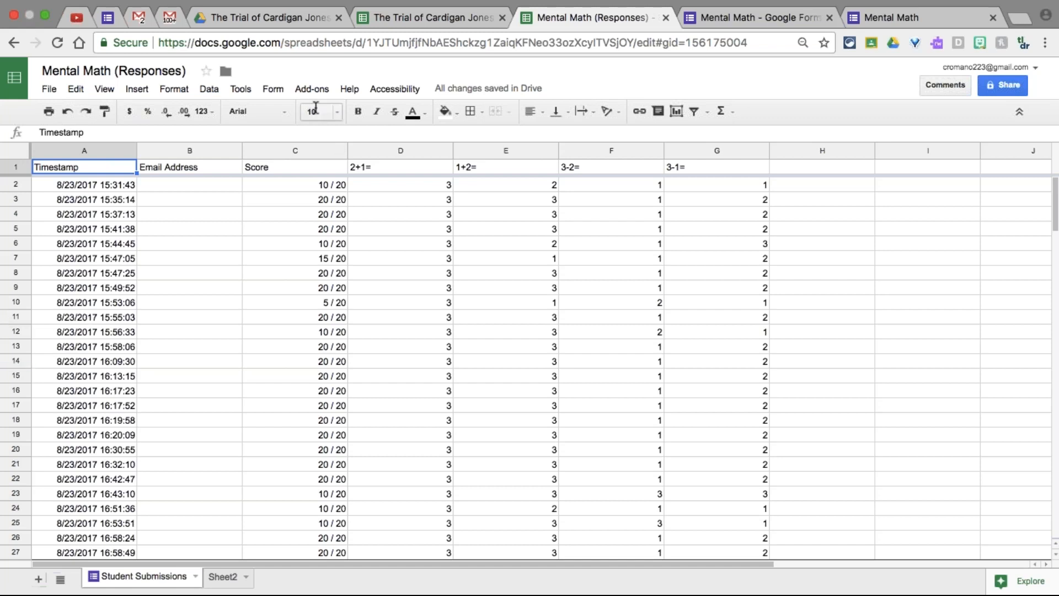
Search the Get add-ons store for 'form limiter' and scroll through the results
{"action": "left_click", "coordinate": [309, 85]}
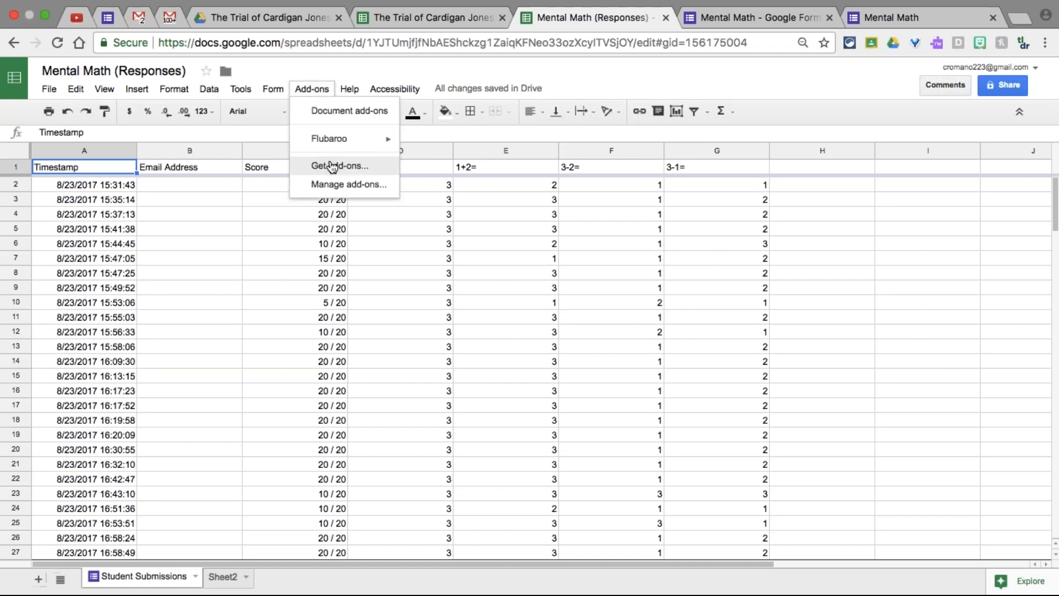
{"action": "mouse_move", "coordinate": [338, 148]}
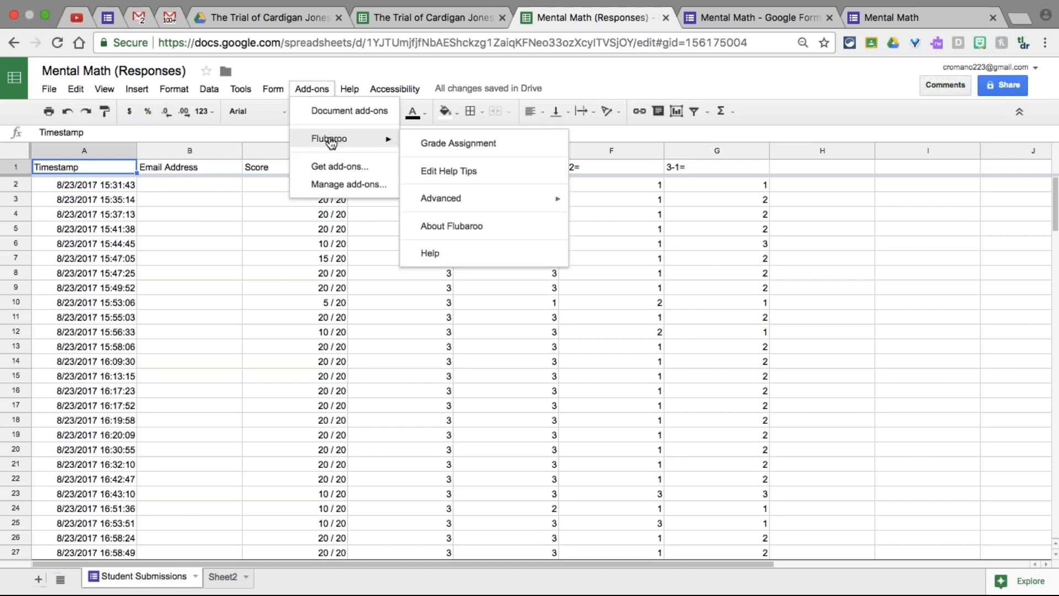
{"action": "left_click", "coordinate": [339, 166]}
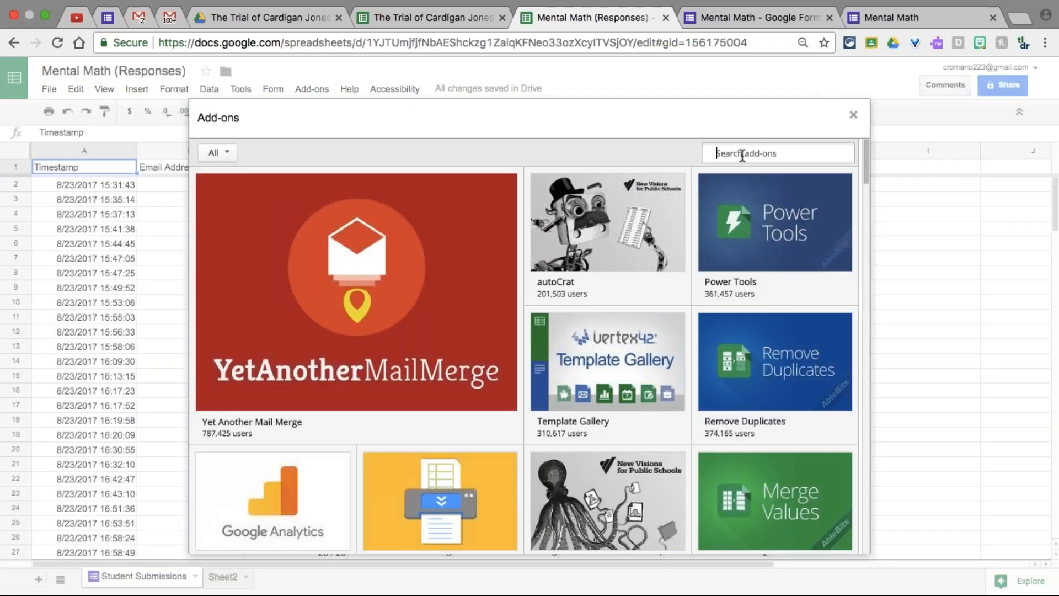
{"action": "left_click", "coordinate": [742, 154]}
{"action": "type", "text": "form limiter"}
{"action": "key", "text": "Return"}
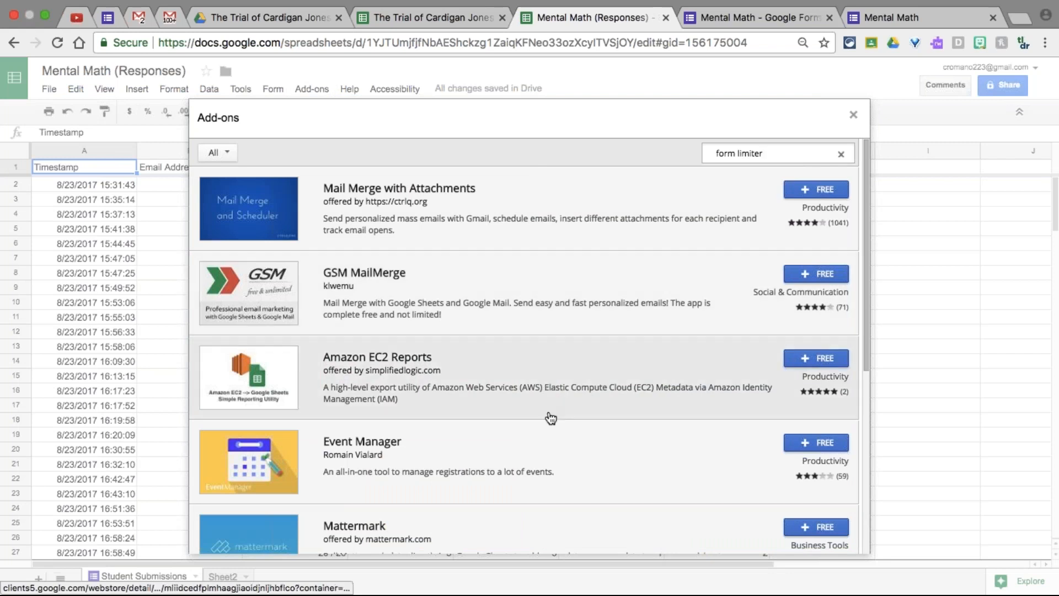
{"action": "scroll", "coordinate": [550, 413], "scroll_direction": "down", "scroll_amount": 5}
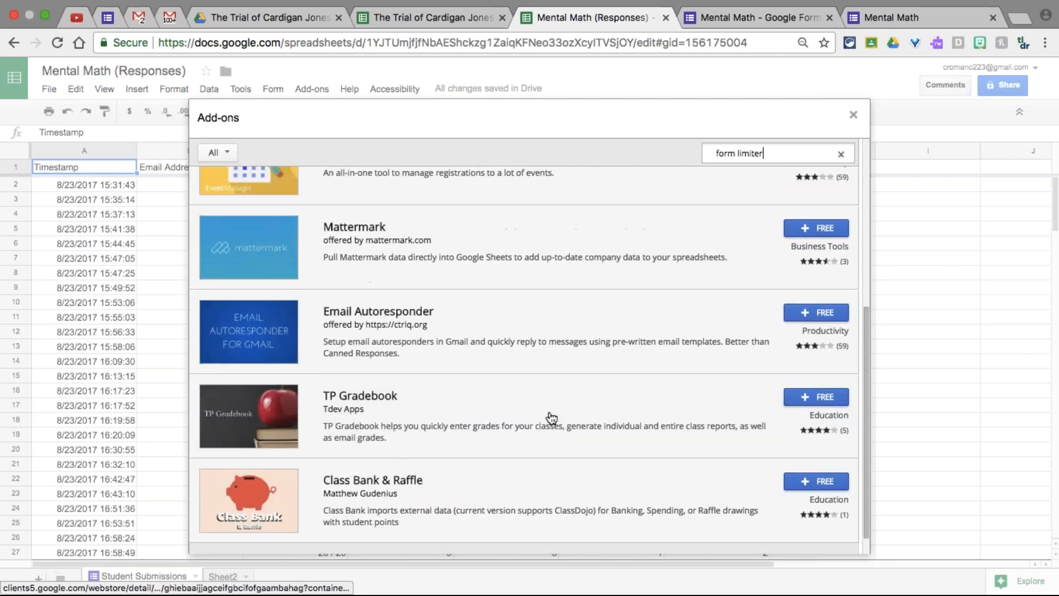
{"action": "scroll", "coordinate": [550, 417], "scroll_direction": "up", "scroll_amount": 5}
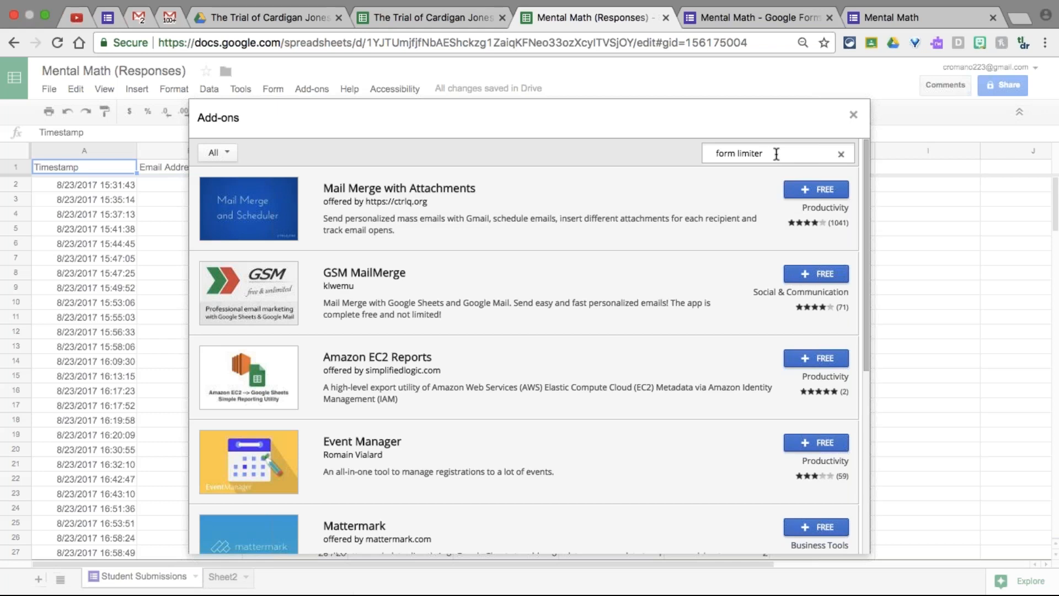
Retype the word 'limiter' in the add-on search box
{"action": "double_click", "coordinate": [750, 153]}
{"action": "key", "text": "BackSpace"}
{"action": "type", "text": "limter"}
{"action": "key", "text": "BackSpace"}
{"action": "key", "text": "BackSpace"}
{"action": "type", "text": "iter"}
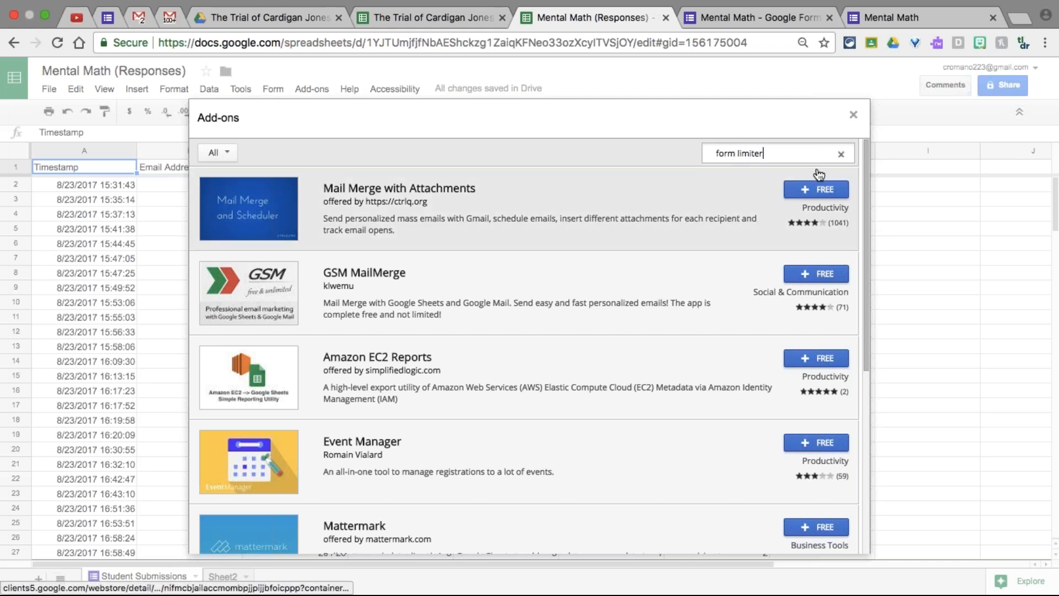
Close the add-on store, web-search 'form limiter add on', and open the formLimiter store page
{"action": "left_click", "coordinate": [853, 115]}
{"action": "left_click", "coordinate": [1019, 19]}
{"action": "type", "text": "f"}
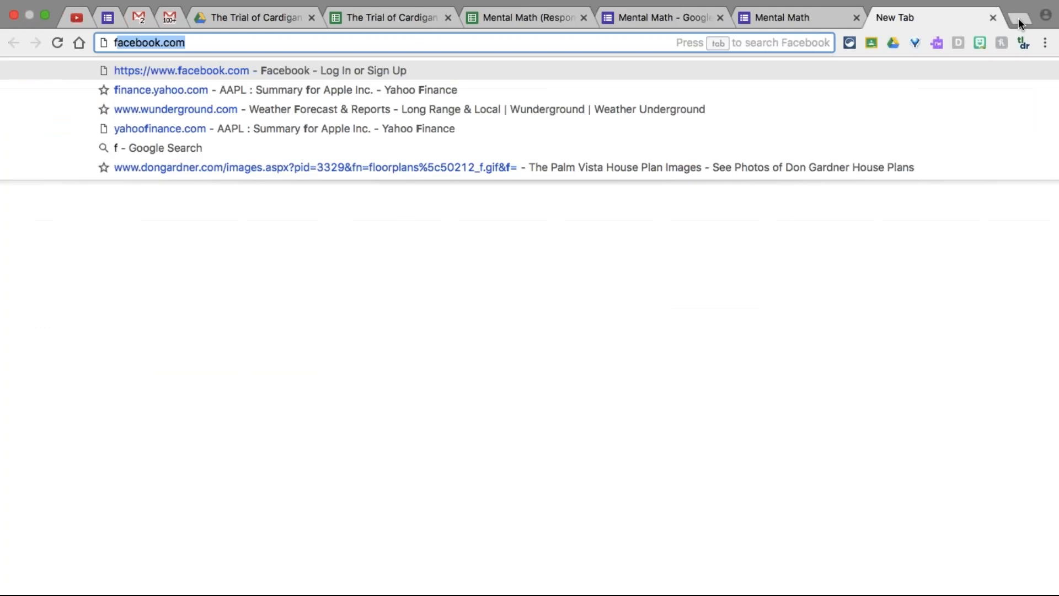
{"action": "type", "text": "orm limiter"}
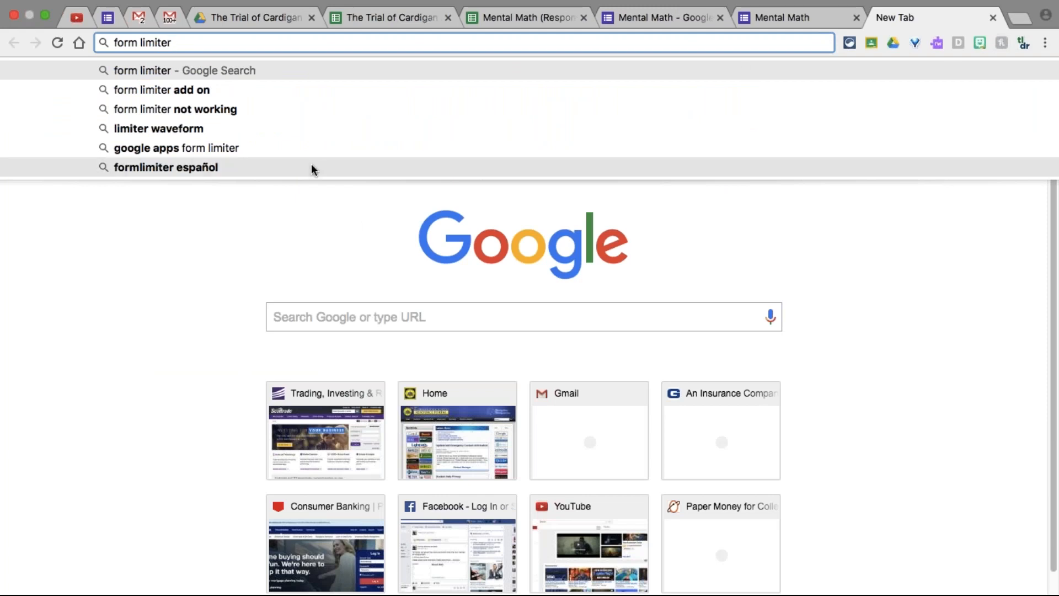
{"action": "left_click", "coordinate": [204, 90]}
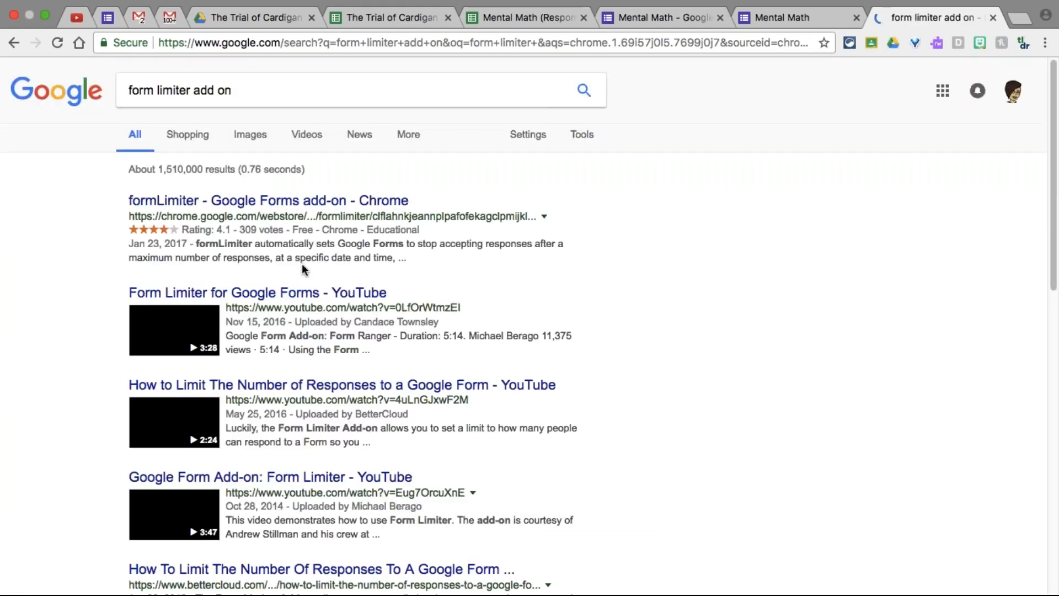
{"action": "left_click", "coordinate": [307, 203]}
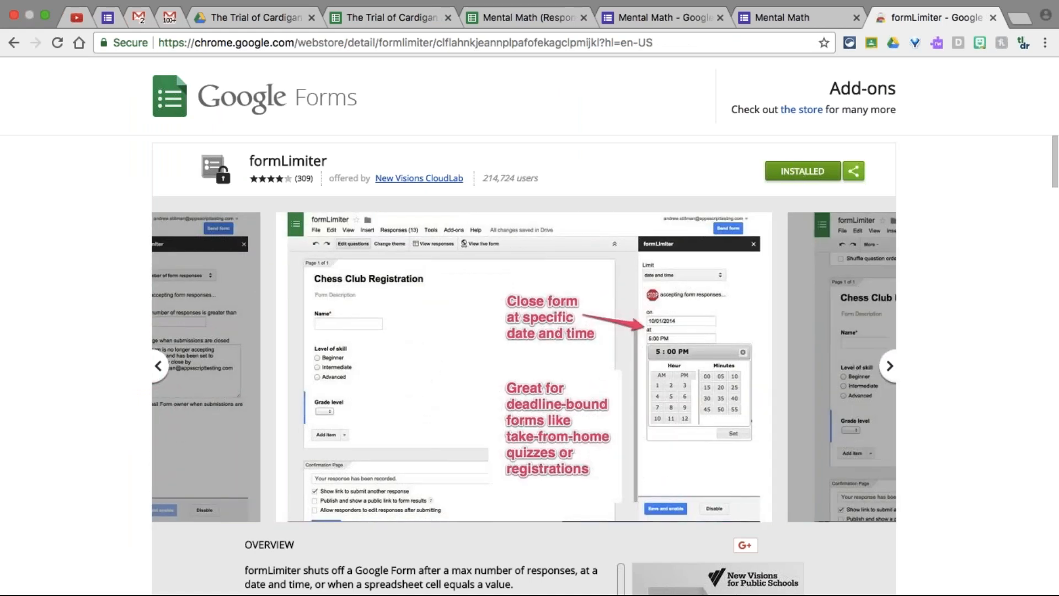
Dismiss the sharing options, close the duplicate Trial of Cardigan Jones tab, and return to the Mental Math responses sheet
{"action": "left_click", "coordinate": [853, 171]}
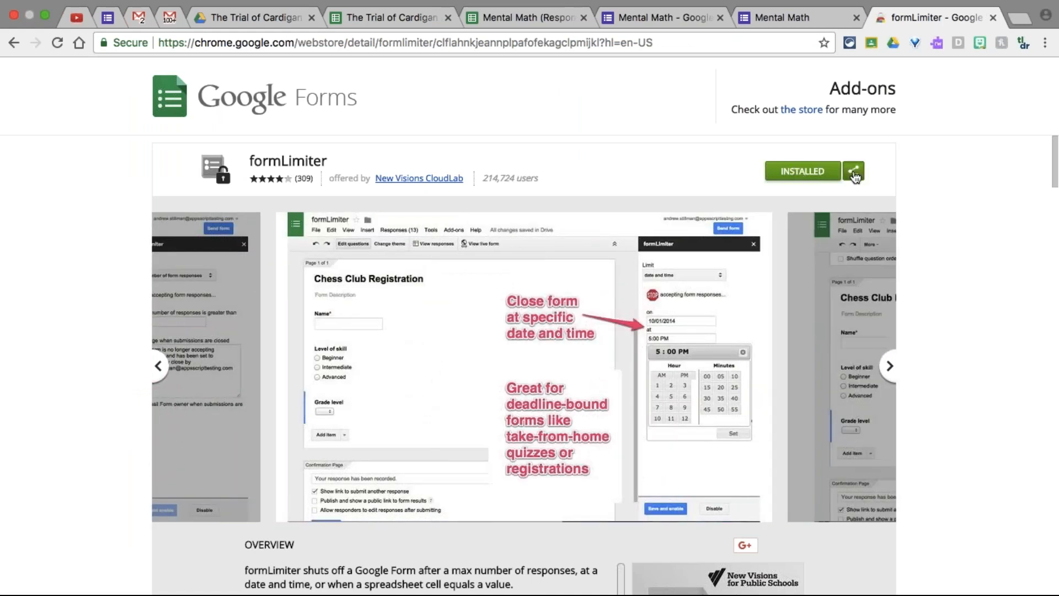
{"action": "left_click", "coordinate": [781, 167]}
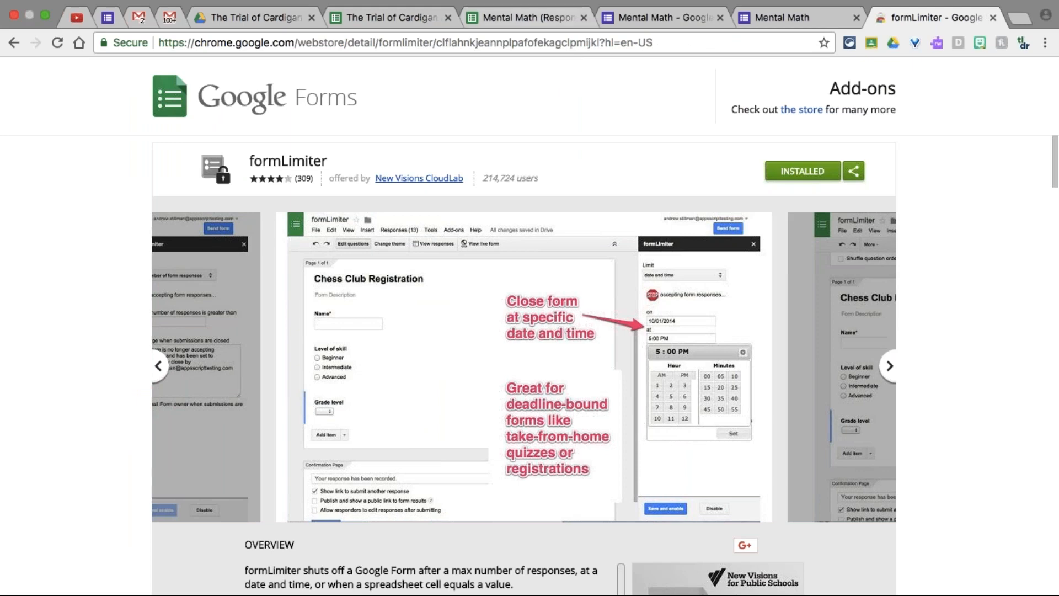
{"action": "left_click", "coordinate": [448, 19]}
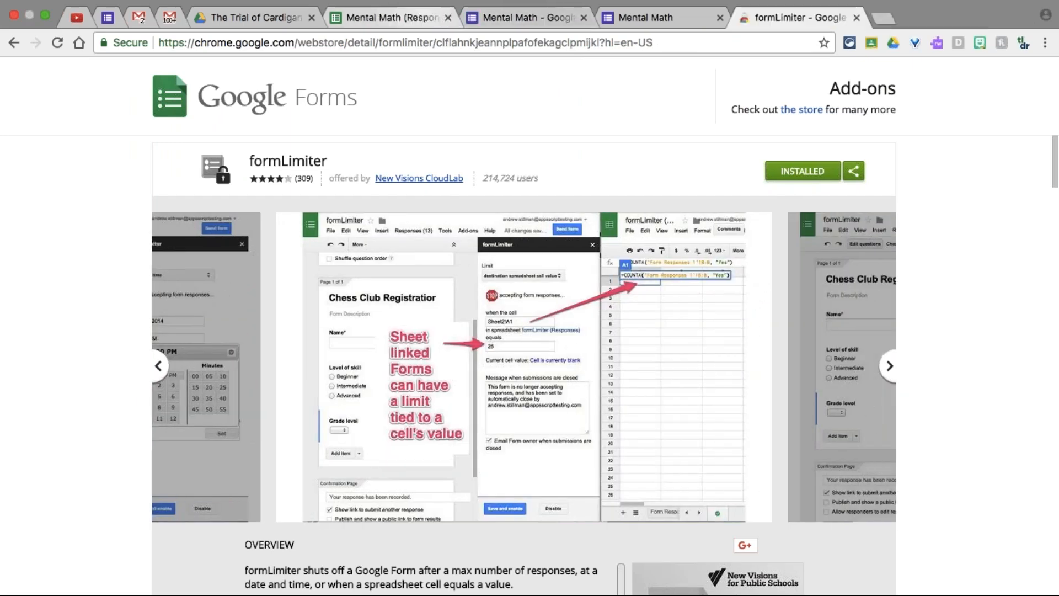
{"action": "left_click", "coordinate": [428, 18]}
{"action": "left_click", "coordinate": [312, 89]}
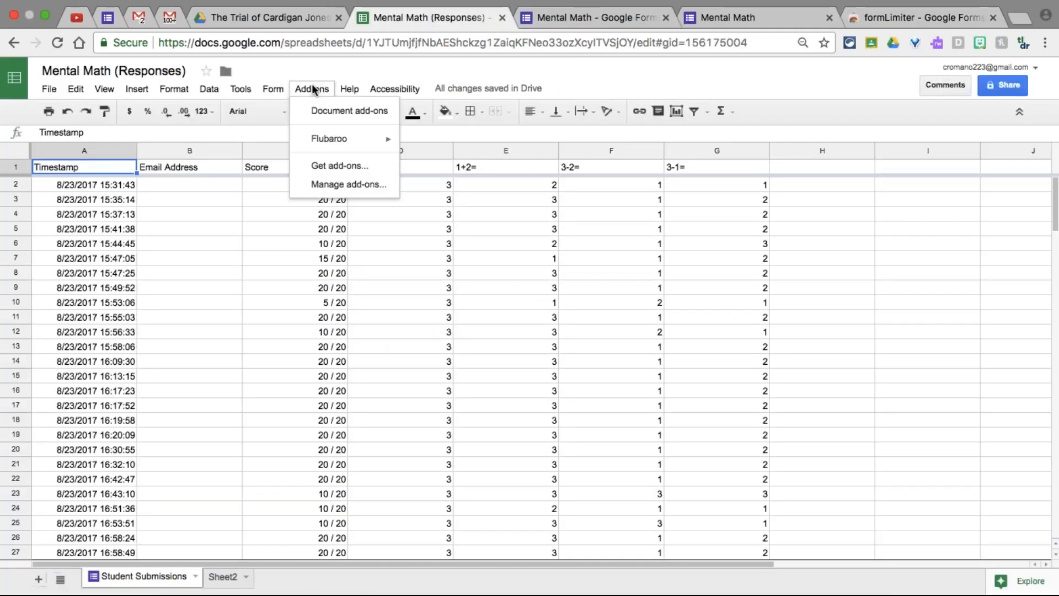
Confirm Flubaroo is the only installed add-on, then go back to the formLimiter store page
{"action": "left_click", "coordinate": [330, 188]}
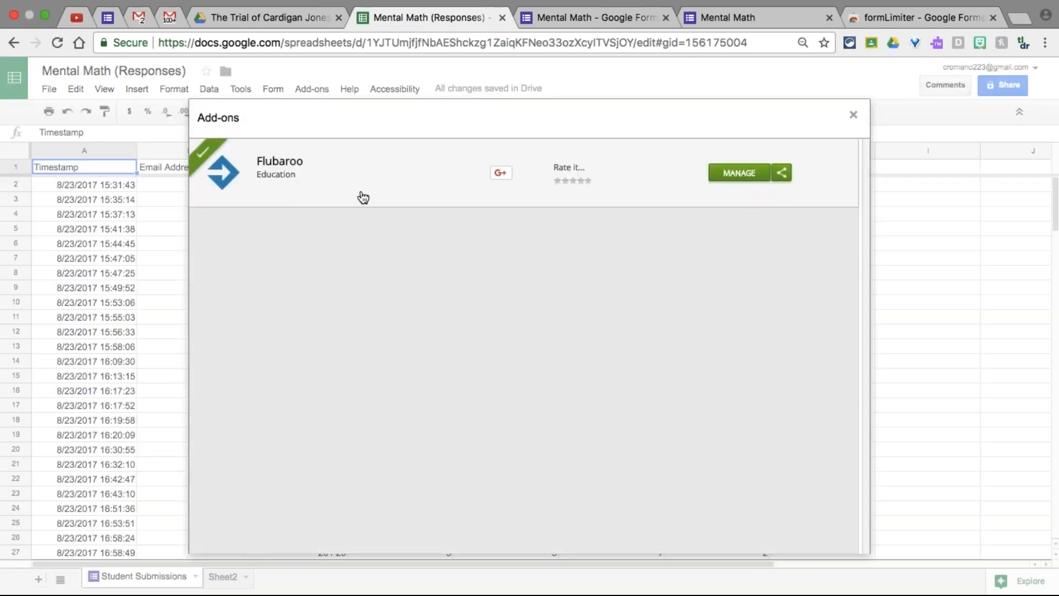
{"action": "left_click", "coordinate": [853, 114]}
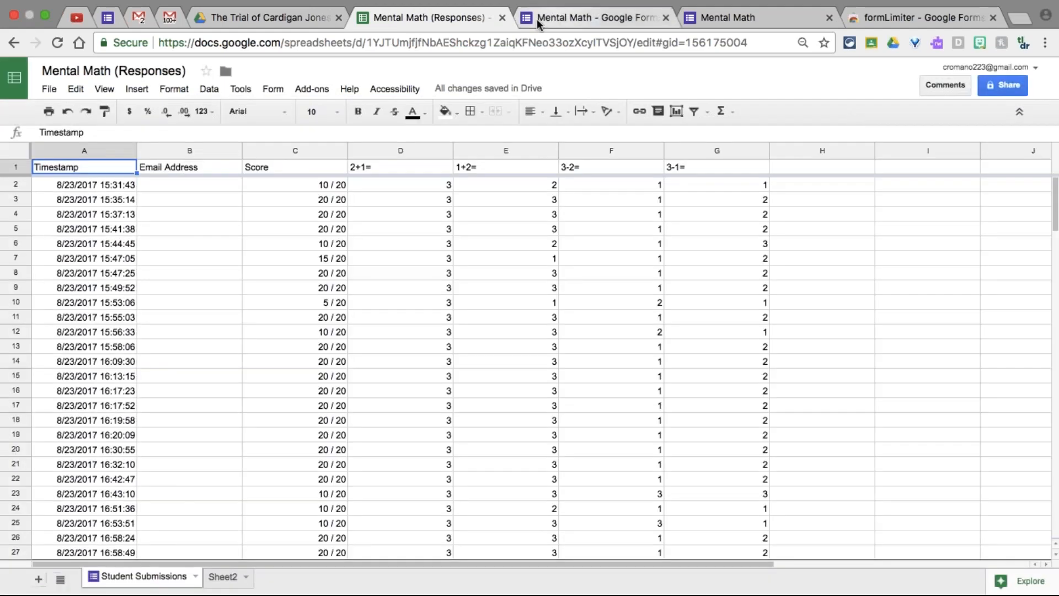
{"action": "left_click", "coordinate": [892, 18]}
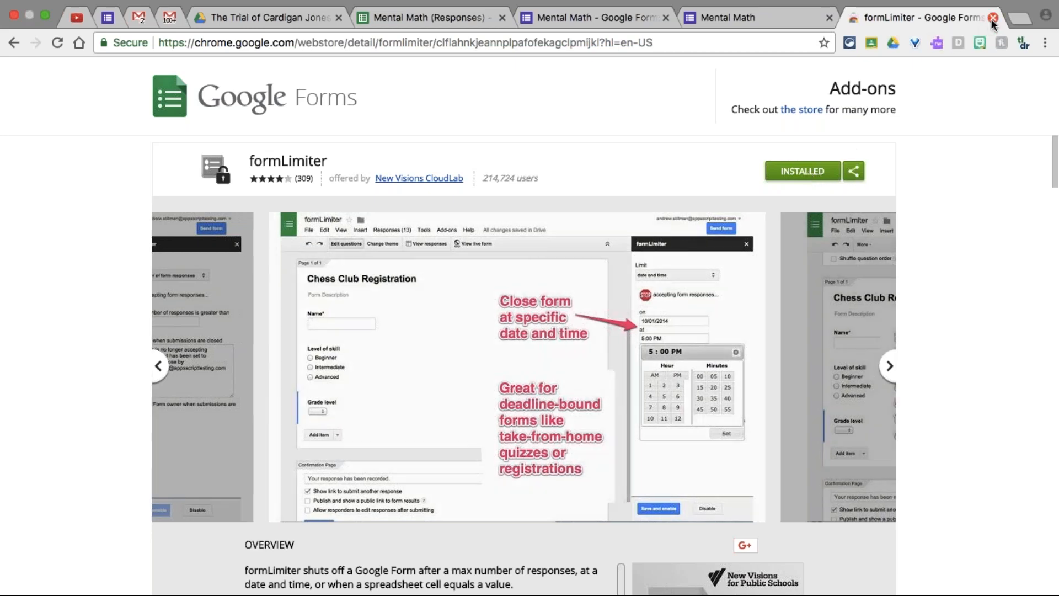
Read down the formLimiter overview, then switch to the Mental Math form's responses
{"action": "scroll", "coordinate": [954, 325], "scroll_direction": "down", "scroll_amount": 1}
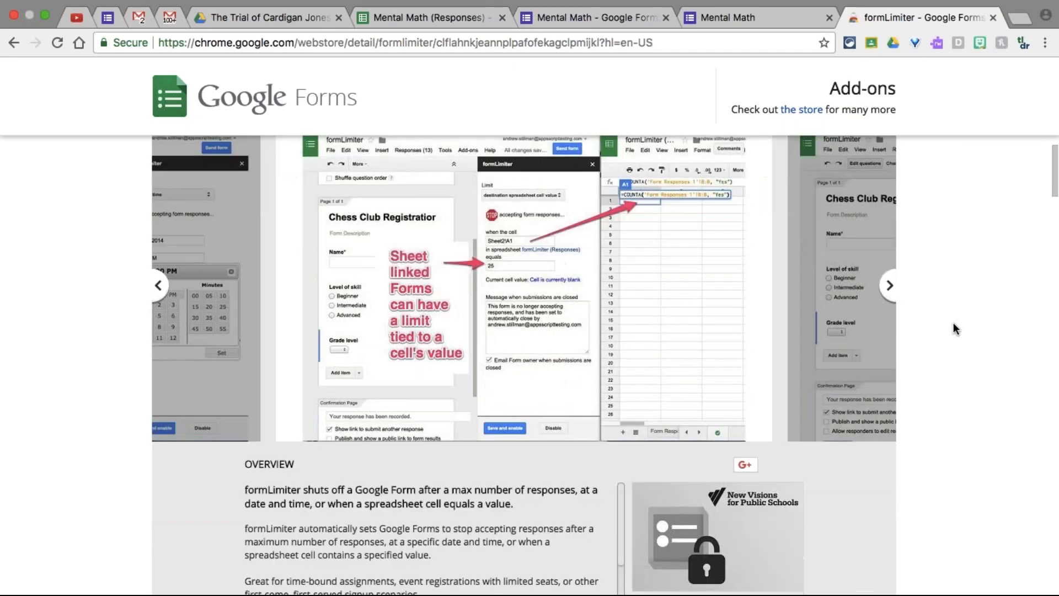
{"action": "scroll", "coordinate": [953, 322], "scroll_direction": "down", "scroll_amount": 6}
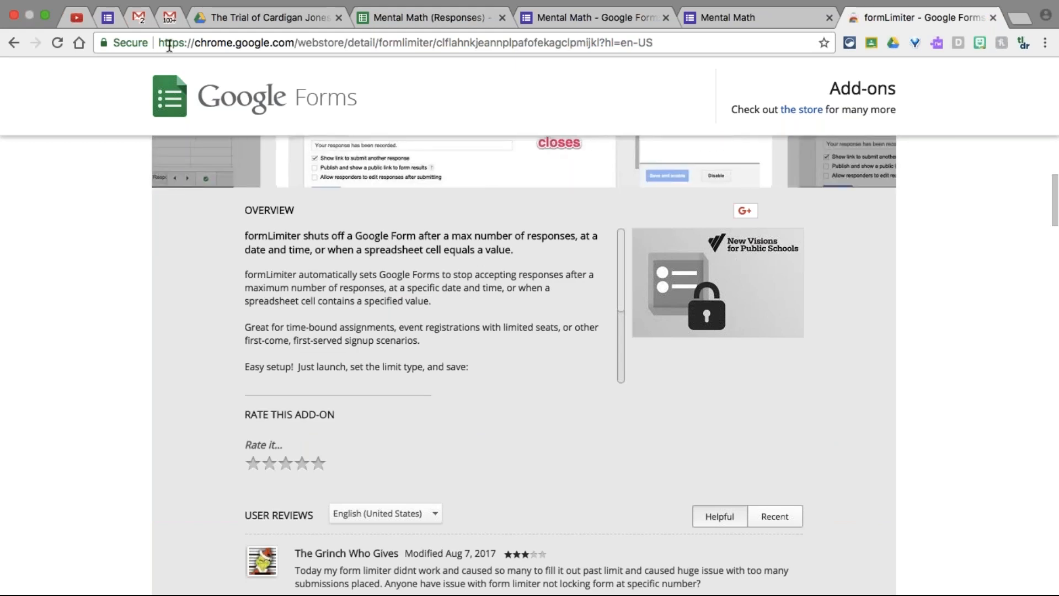
{"action": "left_click", "coordinate": [548, 17]}
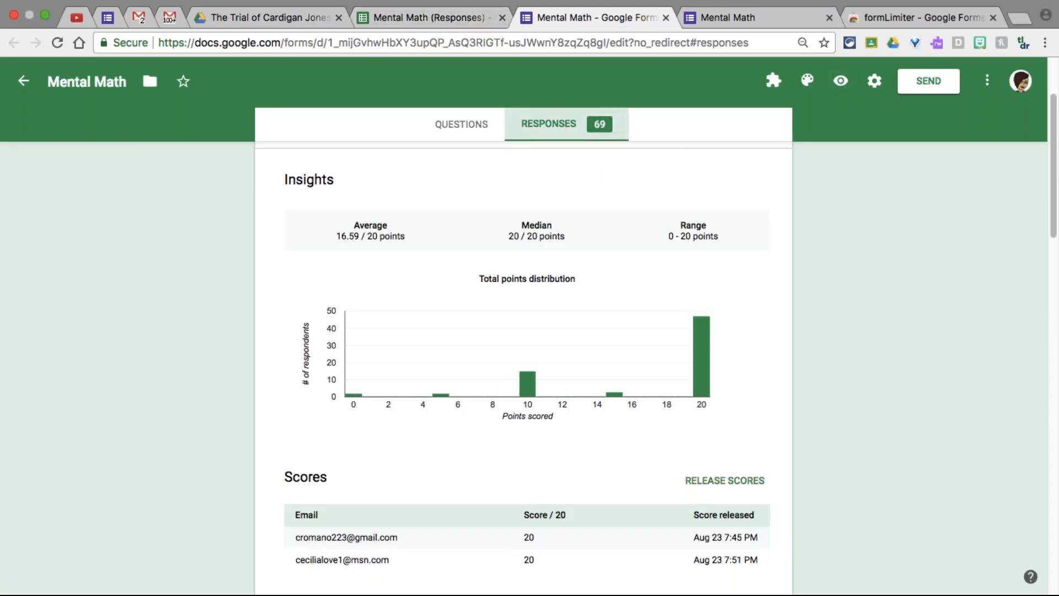
Turn the Mental Math form's Accepting responses toggle off and back on, then return to formLimiter
{"action": "scroll", "coordinate": [682, 214], "scroll_direction": "up", "scroll_amount": 1}
{"action": "scroll", "coordinate": [766, 219], "scroll_direction": "up", "scroll_amount": 1}
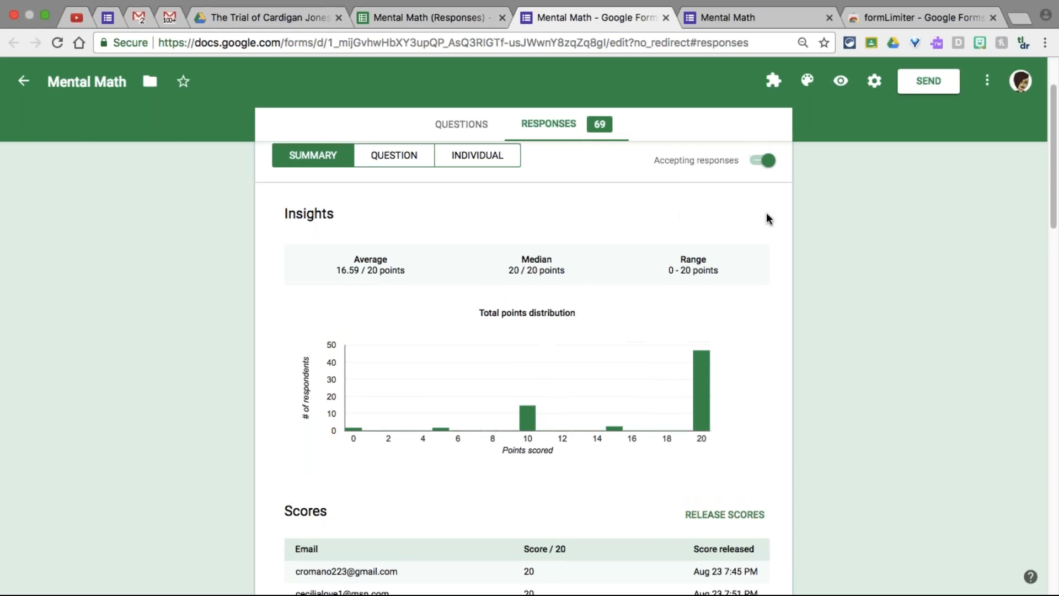
{"action": "scroll", "coordinate": [767, 218], "scroll_direction": "up", "scroll_amount": 1}
{"action": "left_click", "coordinate": [750, 236]}
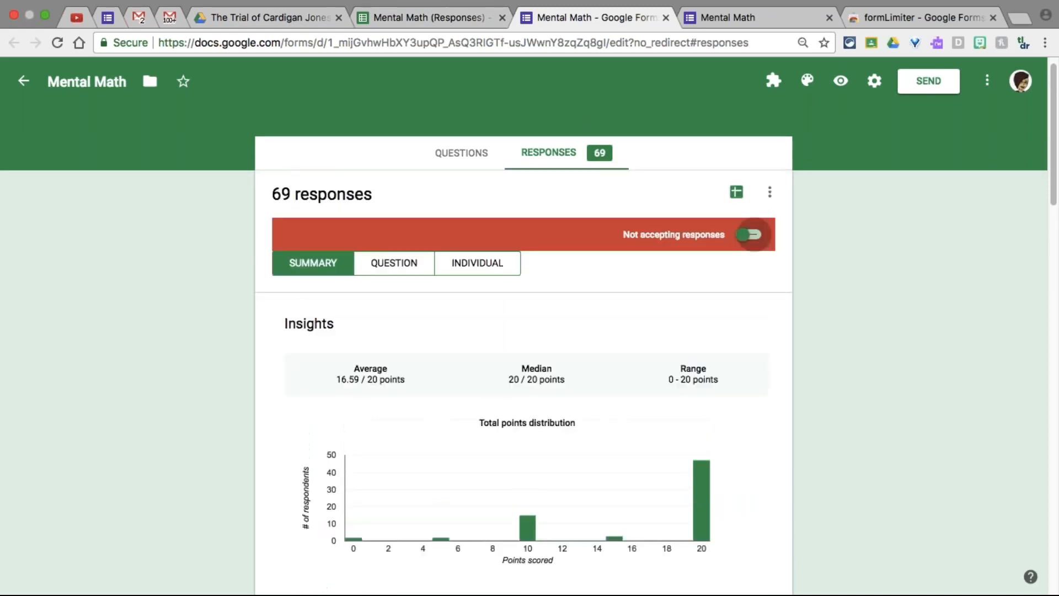
{"action": "left_click", "coordinate": [746, 237]}
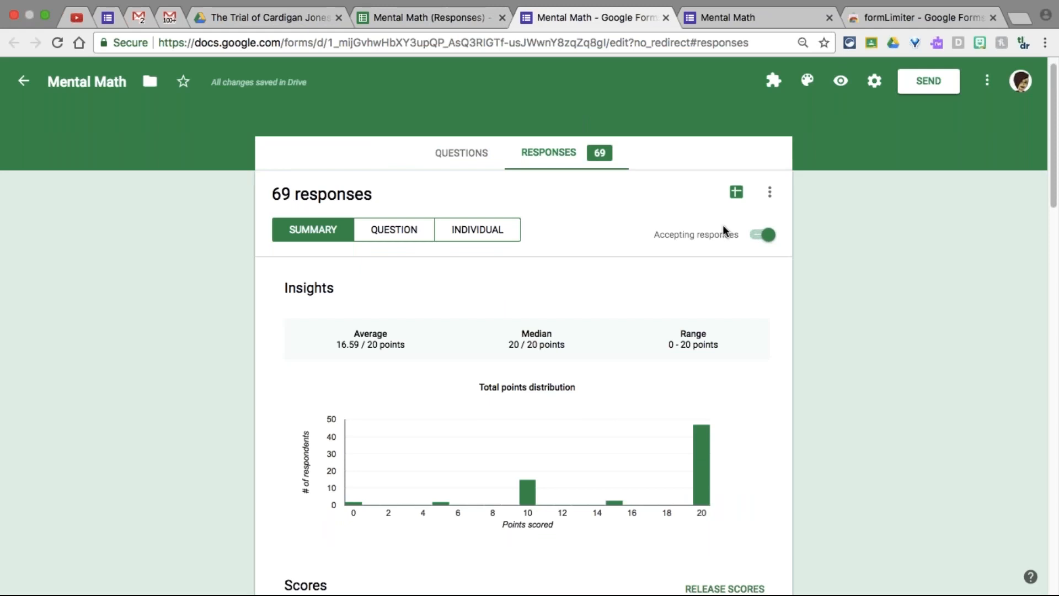
{"action": "left_click", "coordinate": [856, 18]}
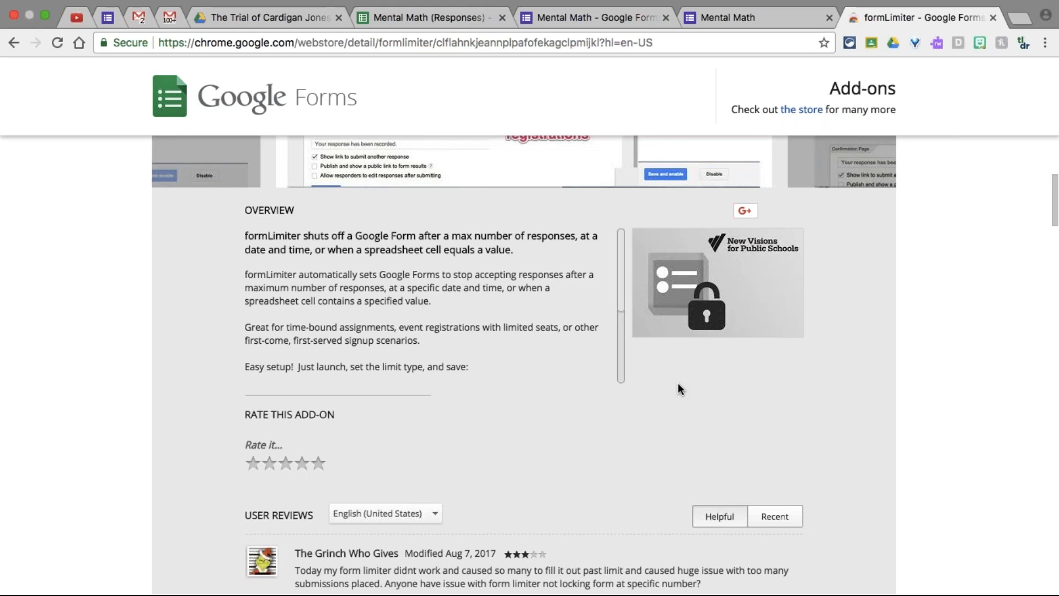
Close the formLimiter store tab and the Mental Math form's thank-you tab
{"action": "scroll", "coordinate": [792, 381], "scroll_direction": "up", "scroll_amount": 6}
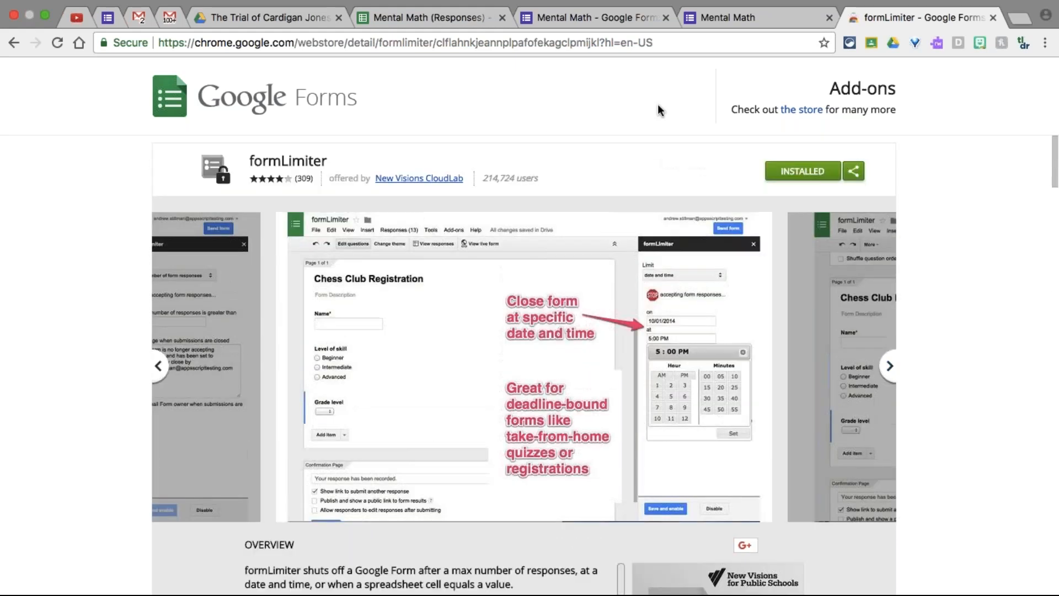
{"action": "left_click", "coordinate": [993, 17]}
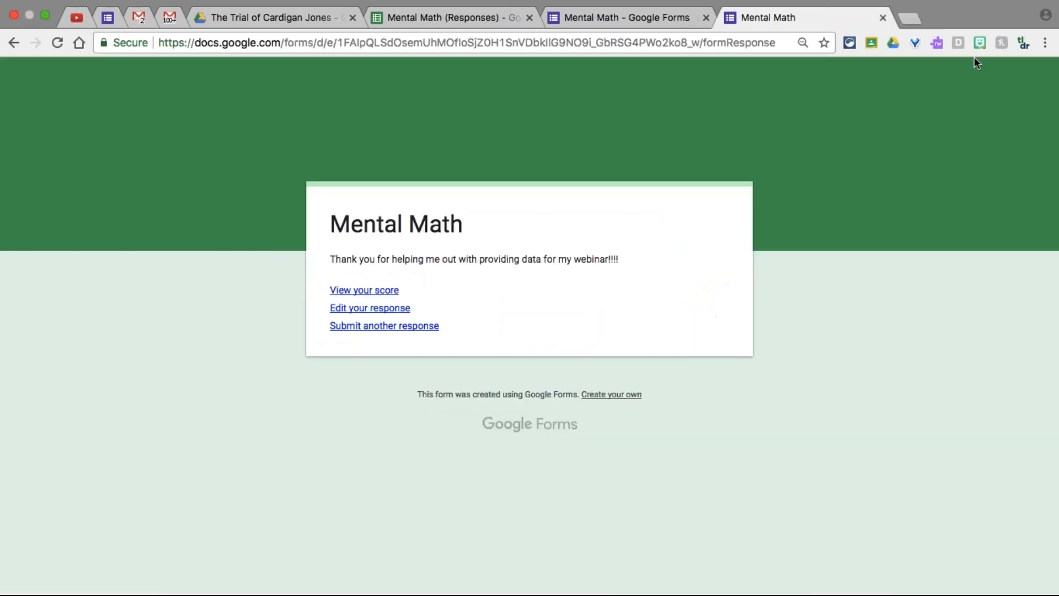
{"action": "left_click", "coordinate": [882, 18]}
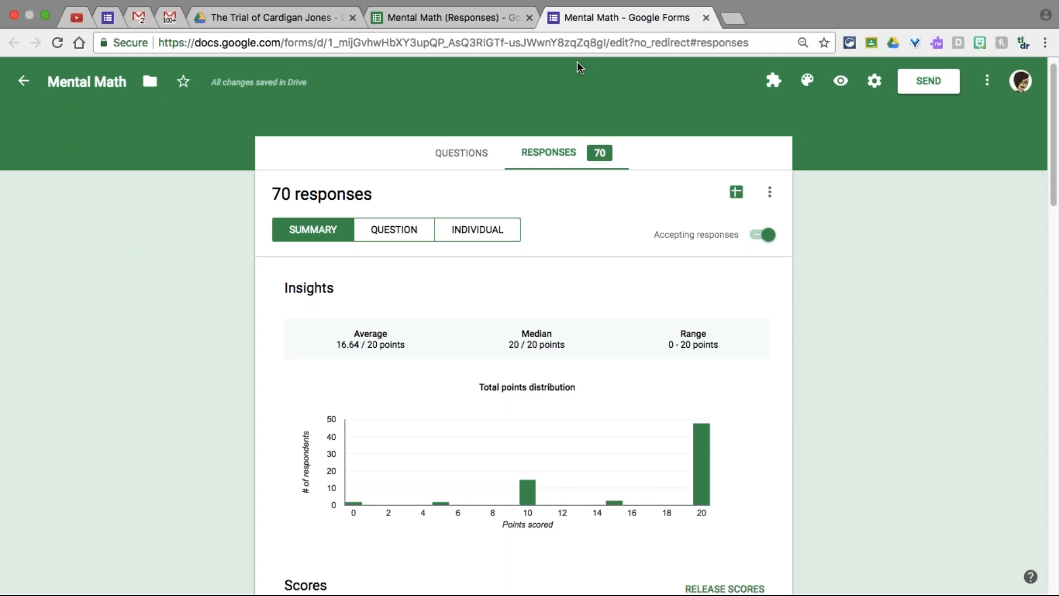
Close the 'Mental Math - Google Forms' tab to reveal the Student Submissions sheet
{"action": "left_click", "coordinate": [706, 17]}
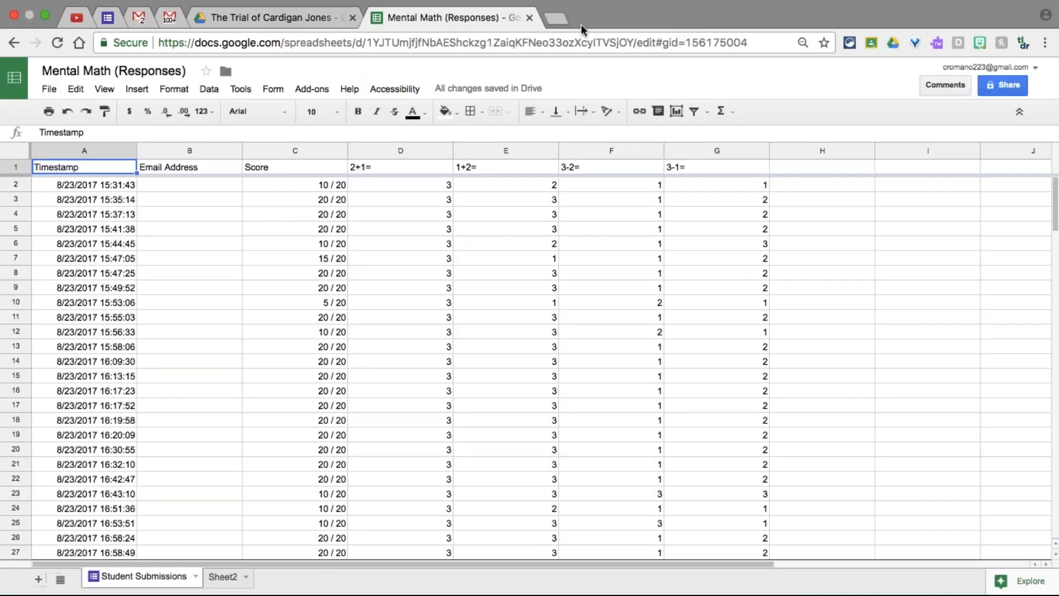